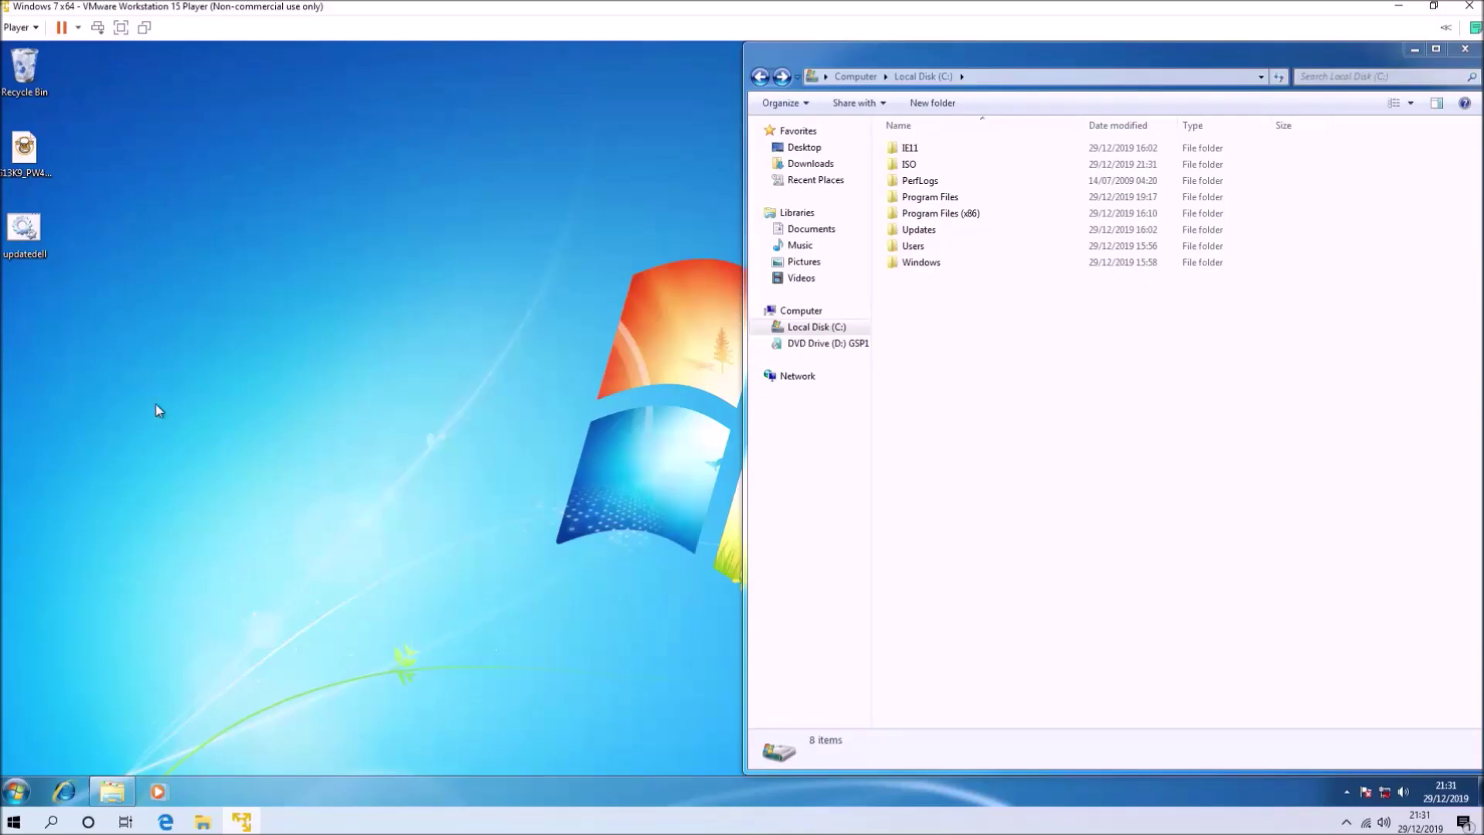
Step: Look inside the Updates and IE11 folders on guest drive C:, then open the empty ISO folder
double_click(1094, 235)
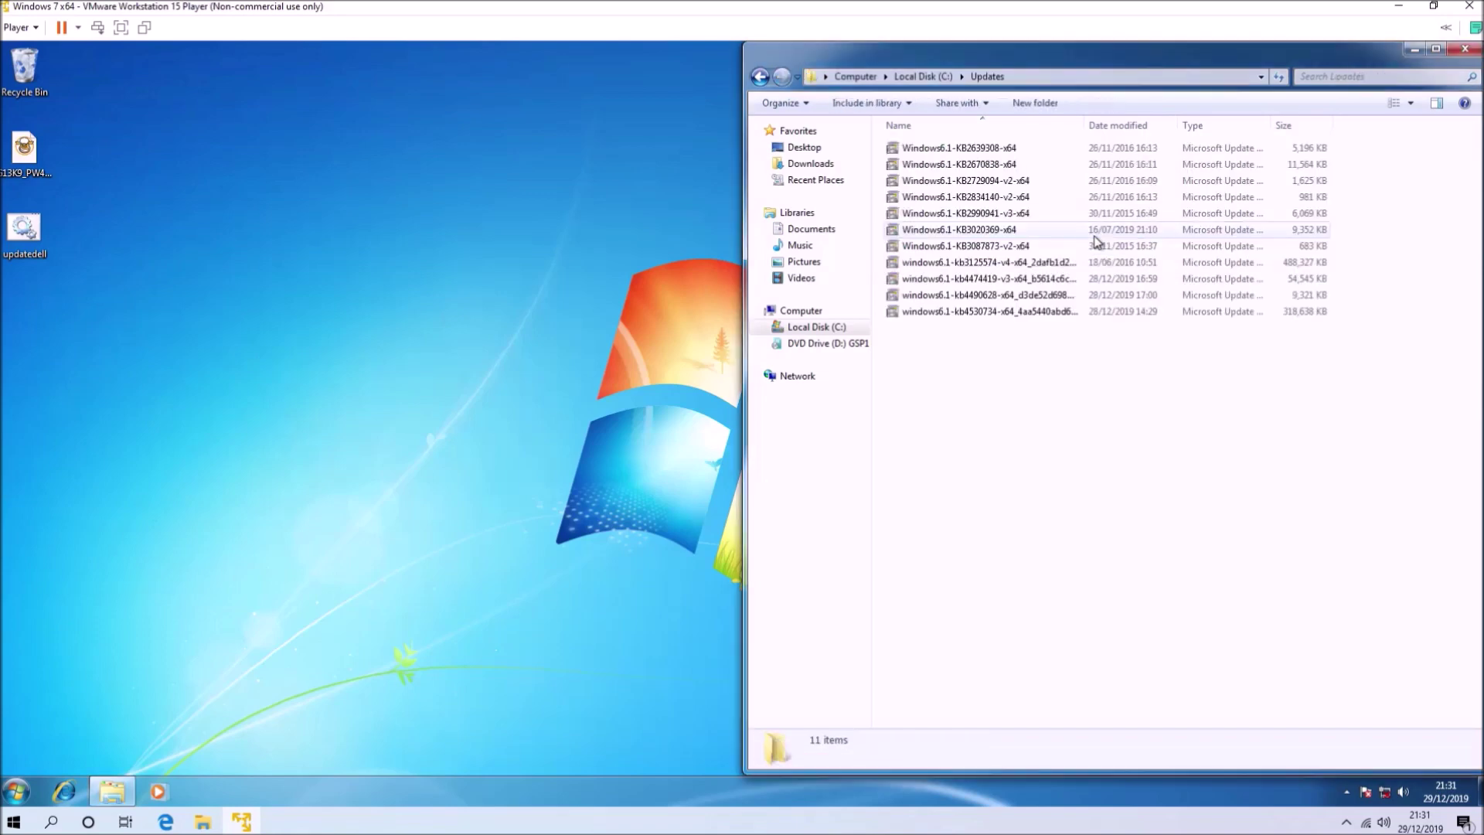
click(757, 77)
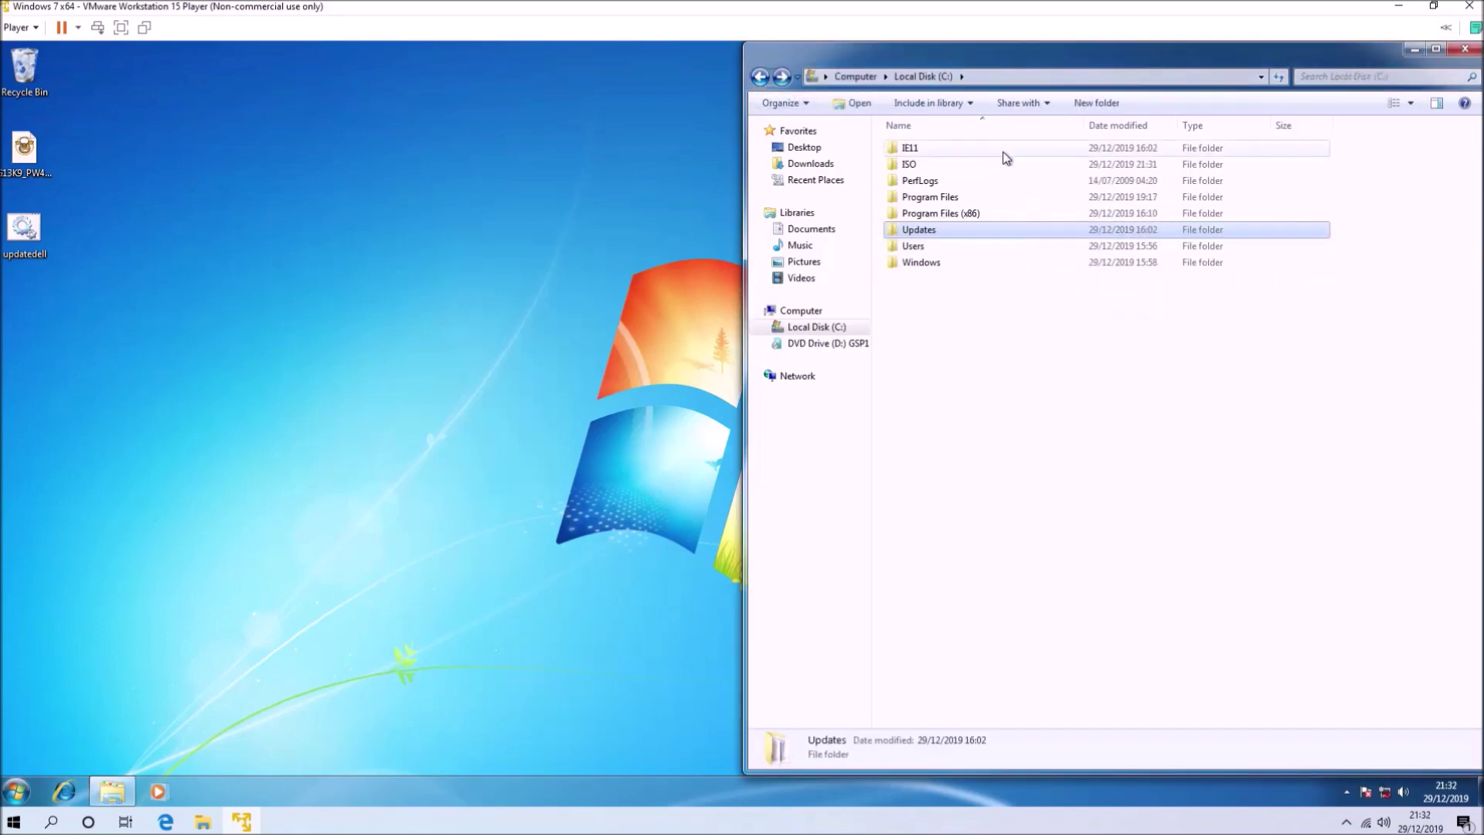
double_click(1001, 148)
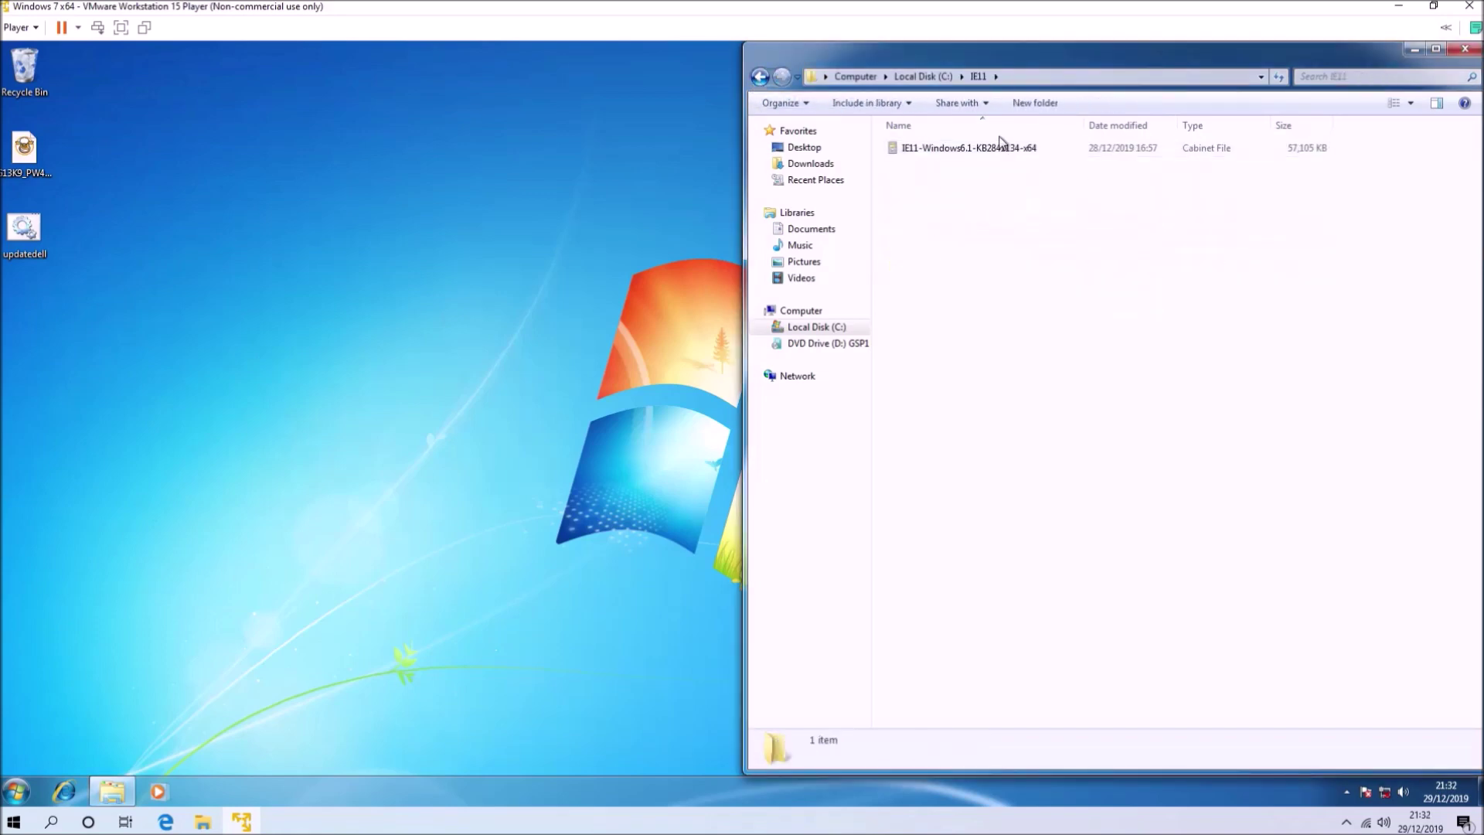
click(756, 80)
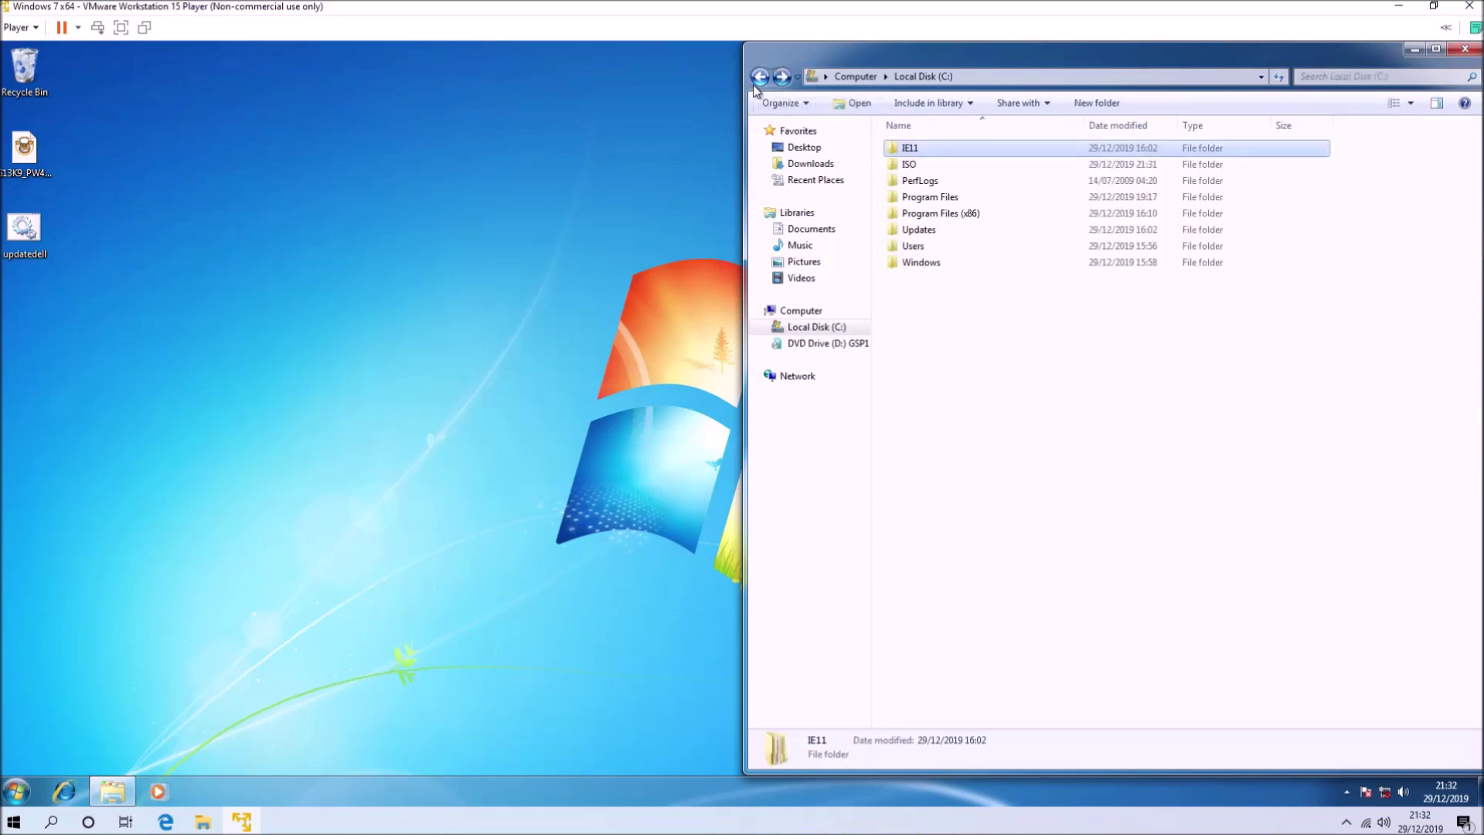
double_click(911, 164)
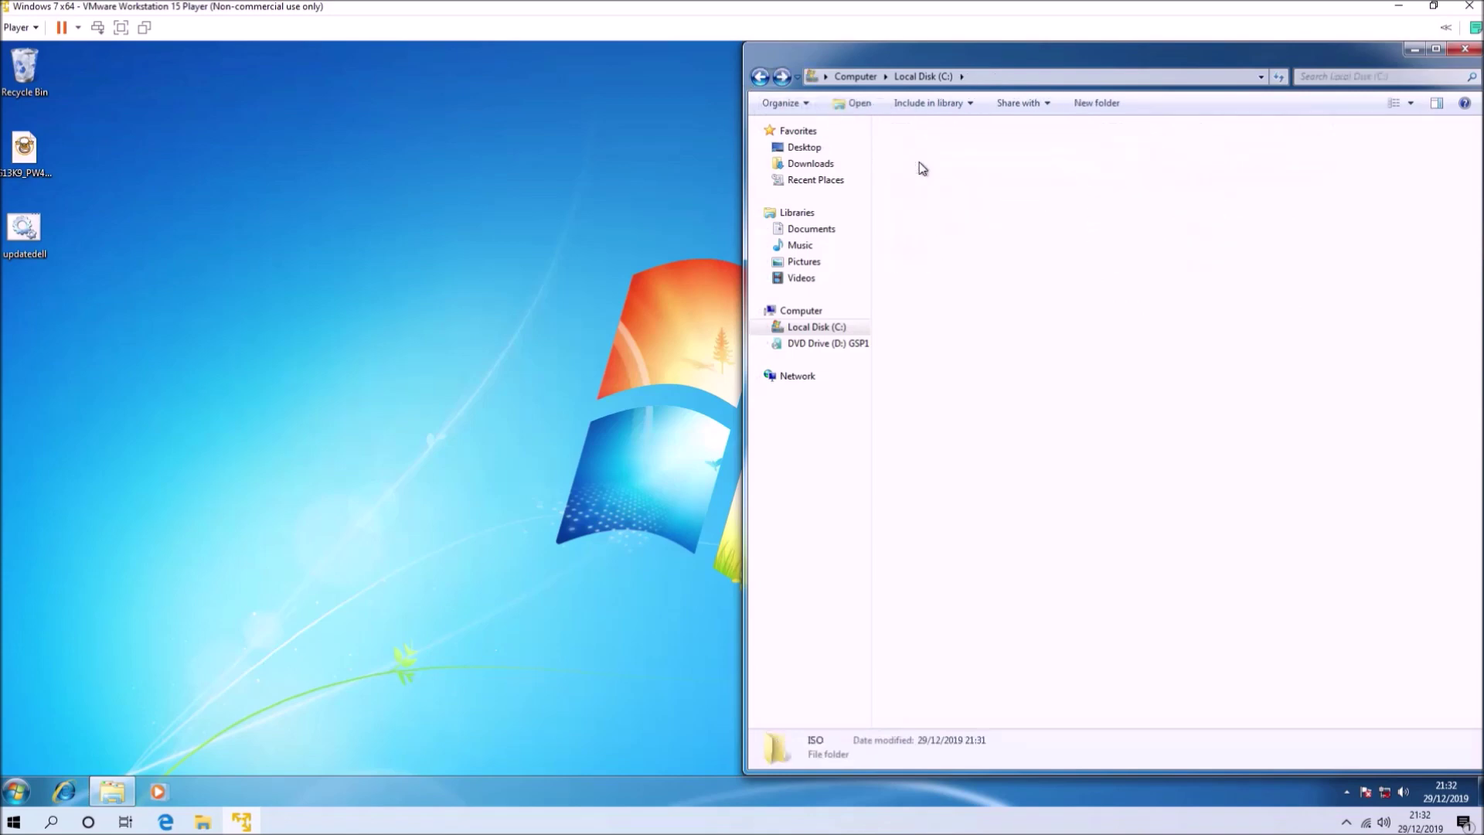
Step: Open the Windows 7 disc from AutoPlay and copy all of its files
click(761, 78)
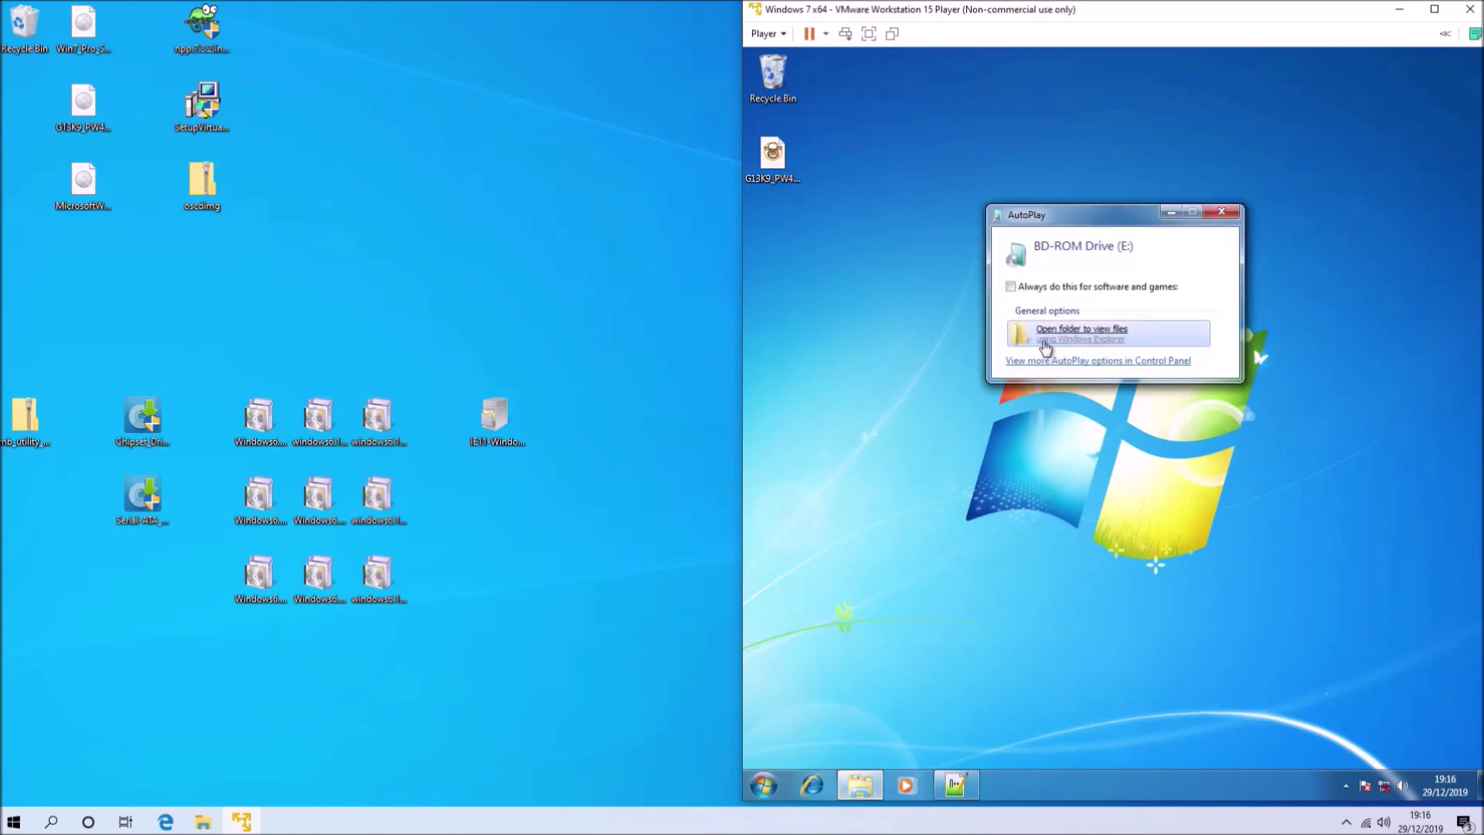
click(1048, 343)
key(ctrl+a)
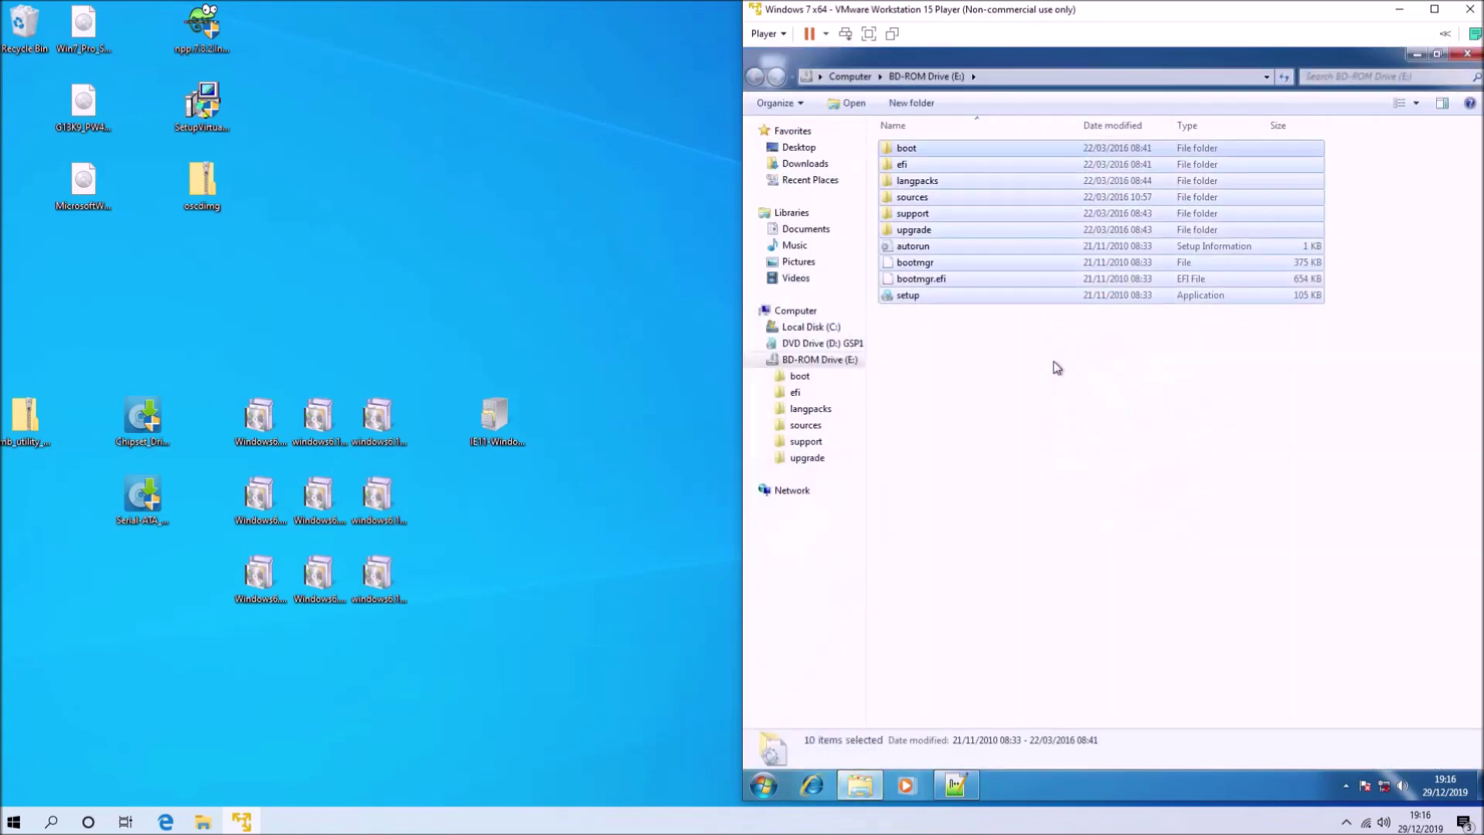
click(1467, 54)
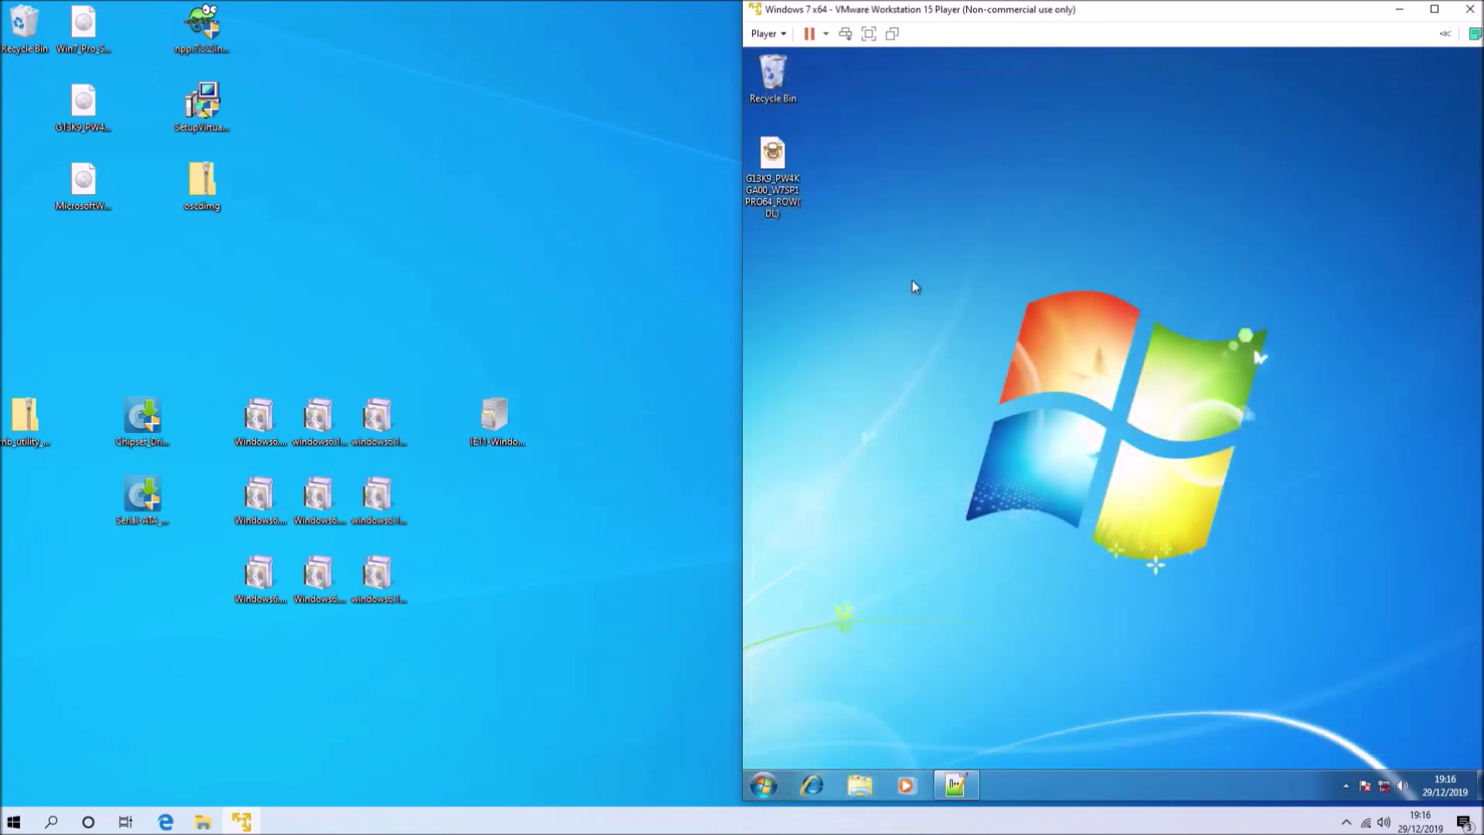
Step: Create a Win7 folder on the guest desktop and paste the disc files into it
key(ctrl+shift+n)
text(Win7)
key(Return)
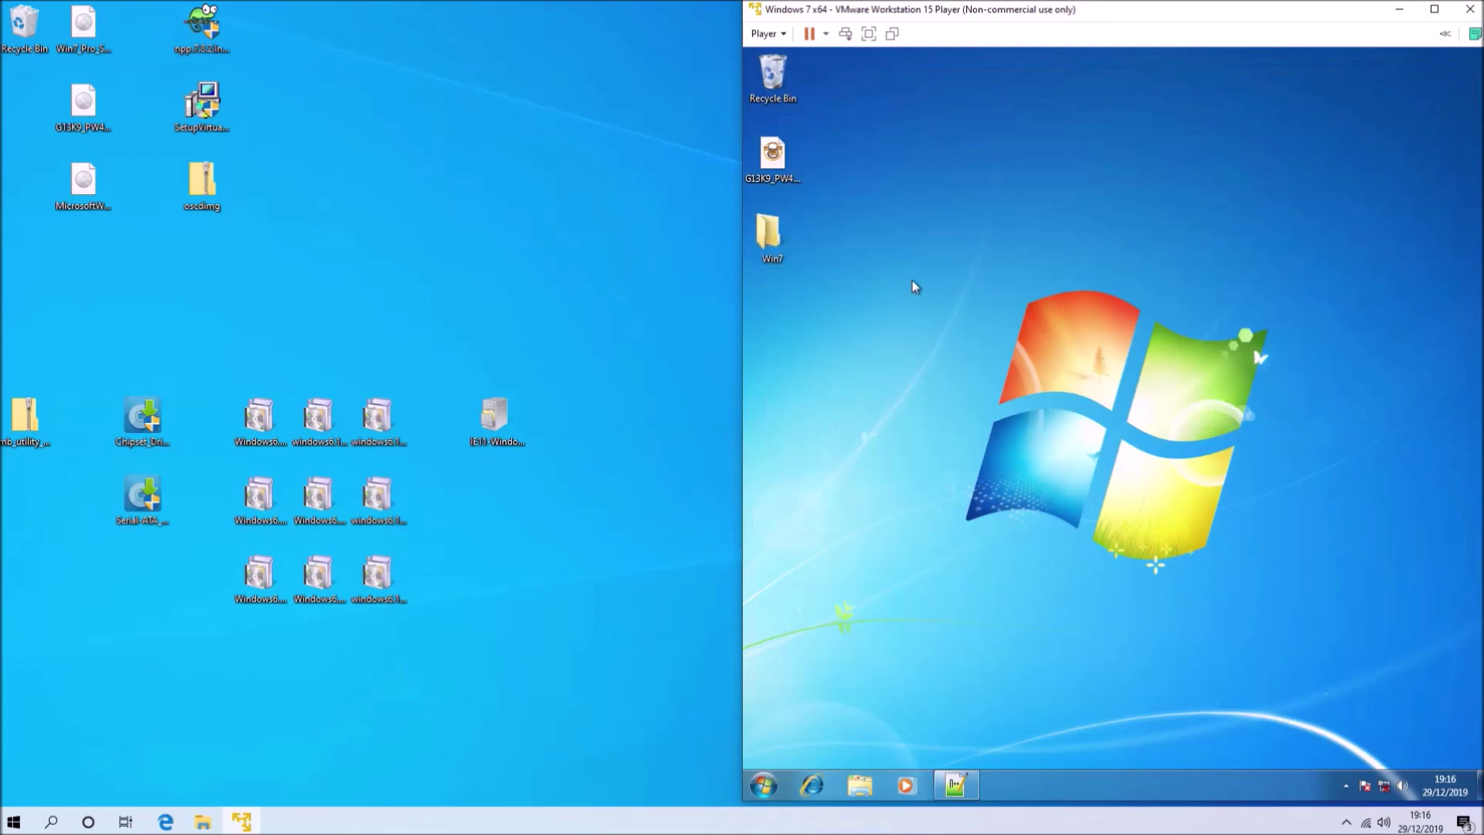
key(Return)
key(ctrl+v)
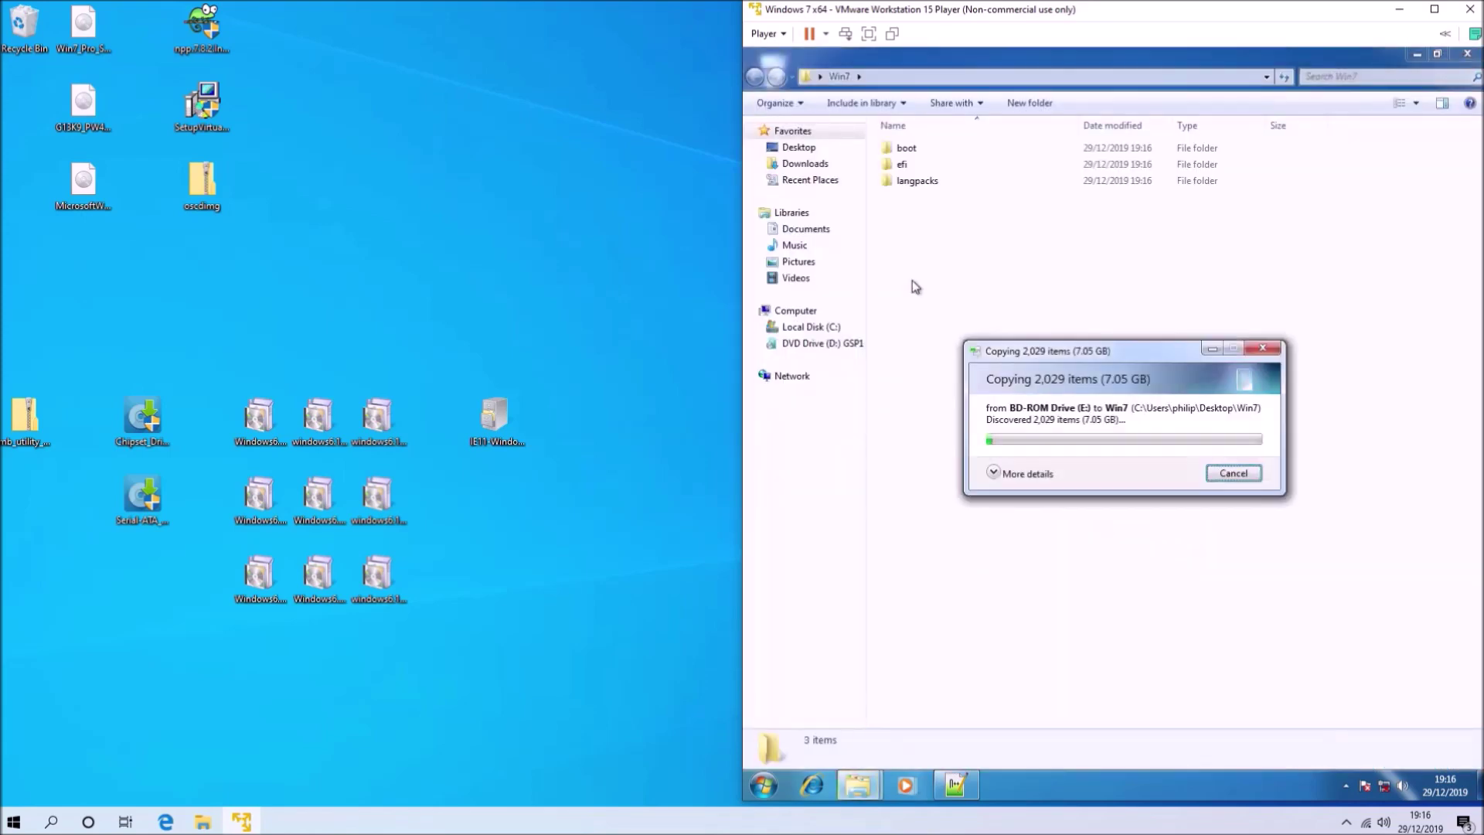
Step: Copy the 7040-win7-A11-XTP89 cabinet and the 7z1900-x64 installer from the host's Downloads folder
click(203, 821)
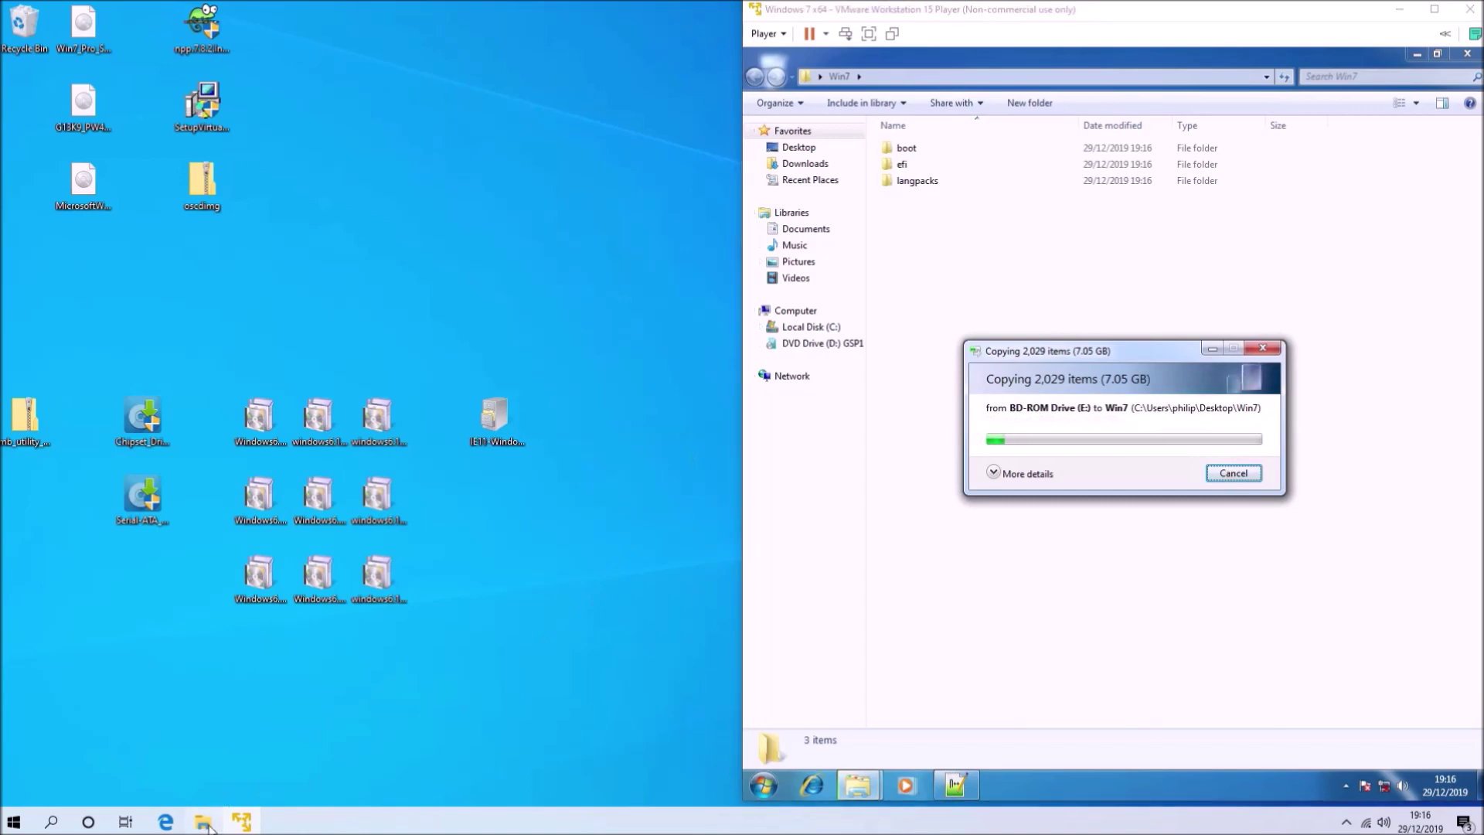
click(56, 125)
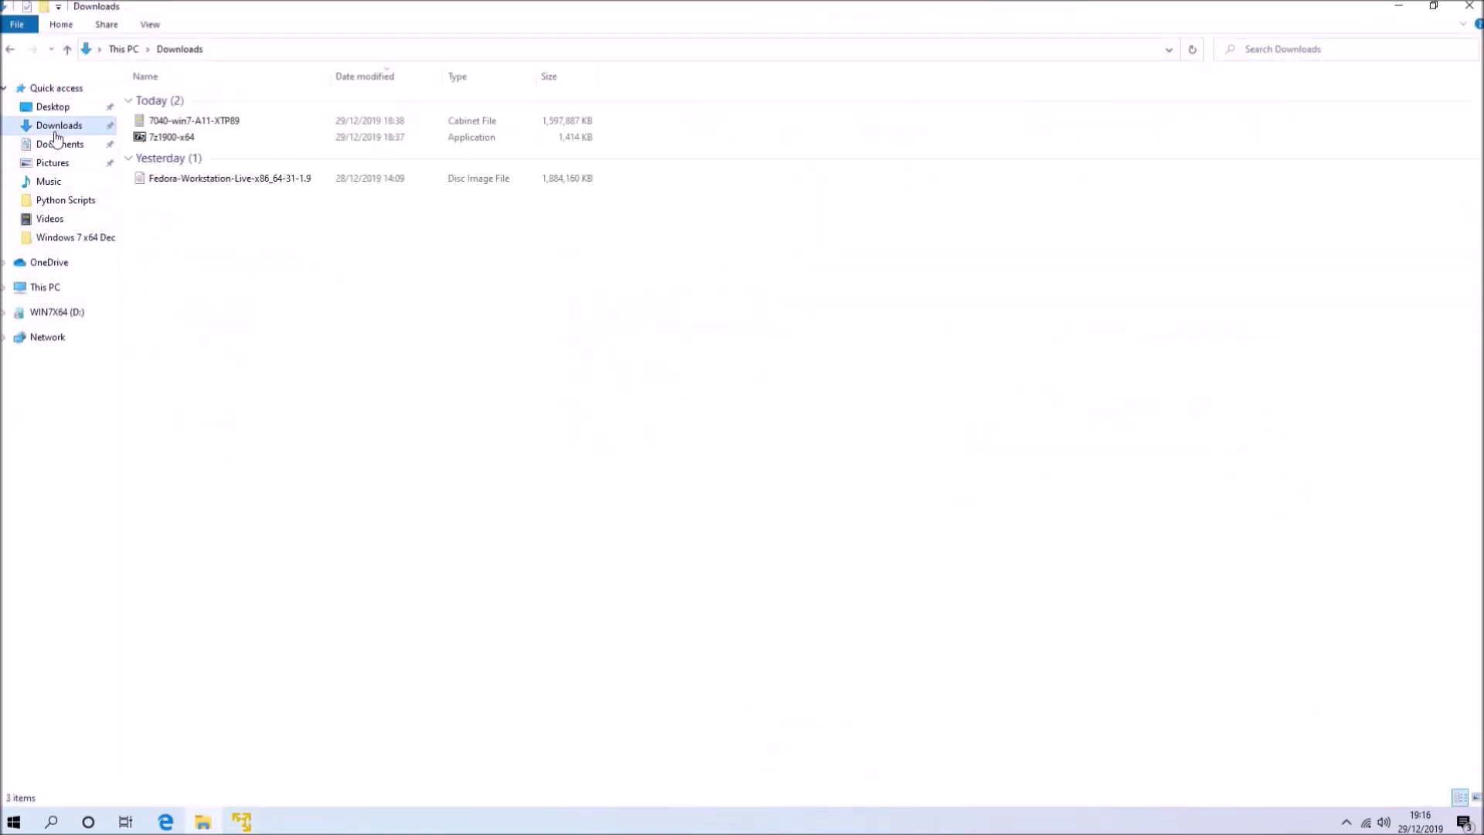
drag(641, 144, 560, 116)
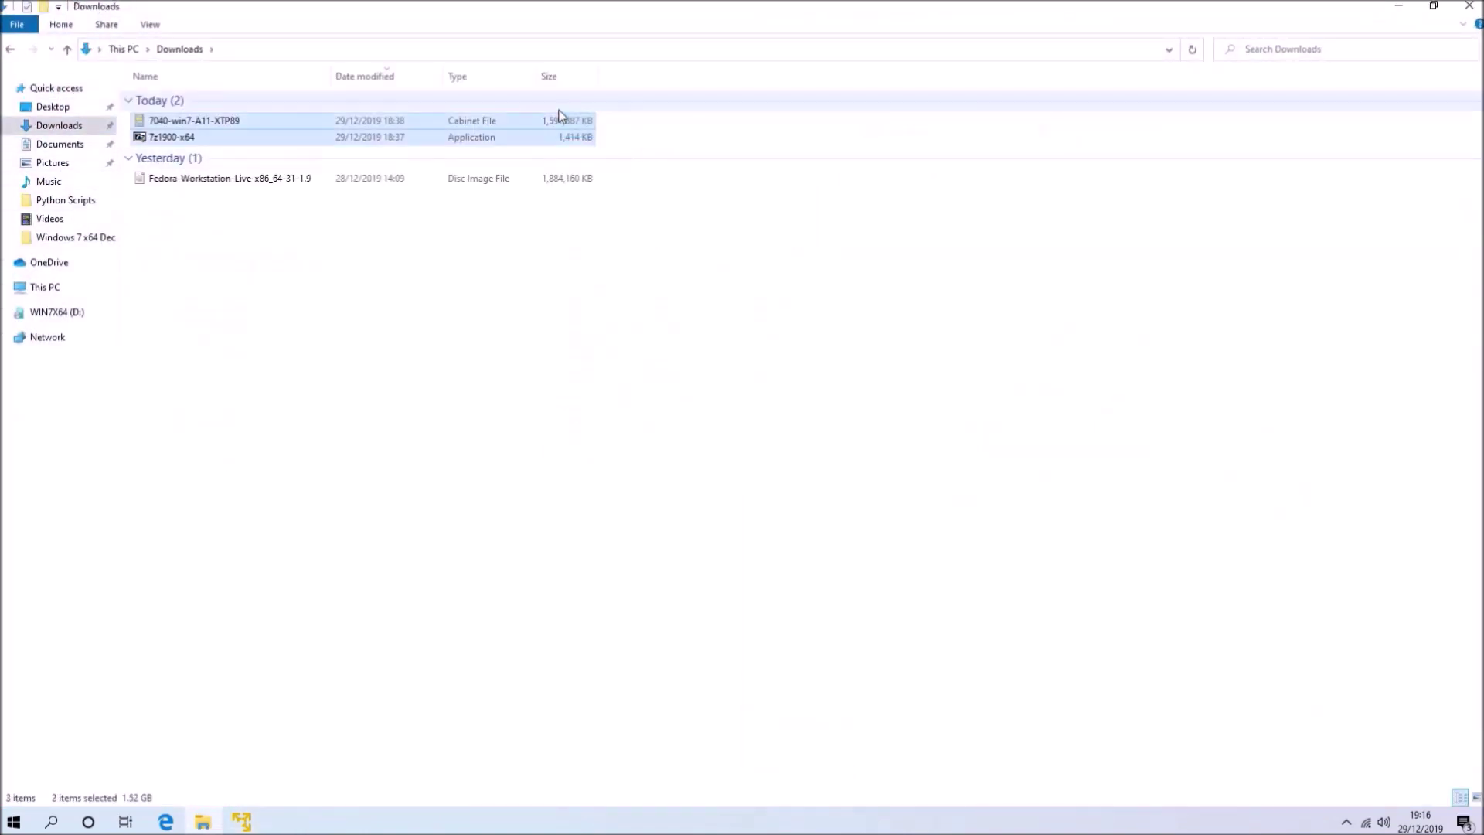
right_click(560, 116)
click(598, 263)
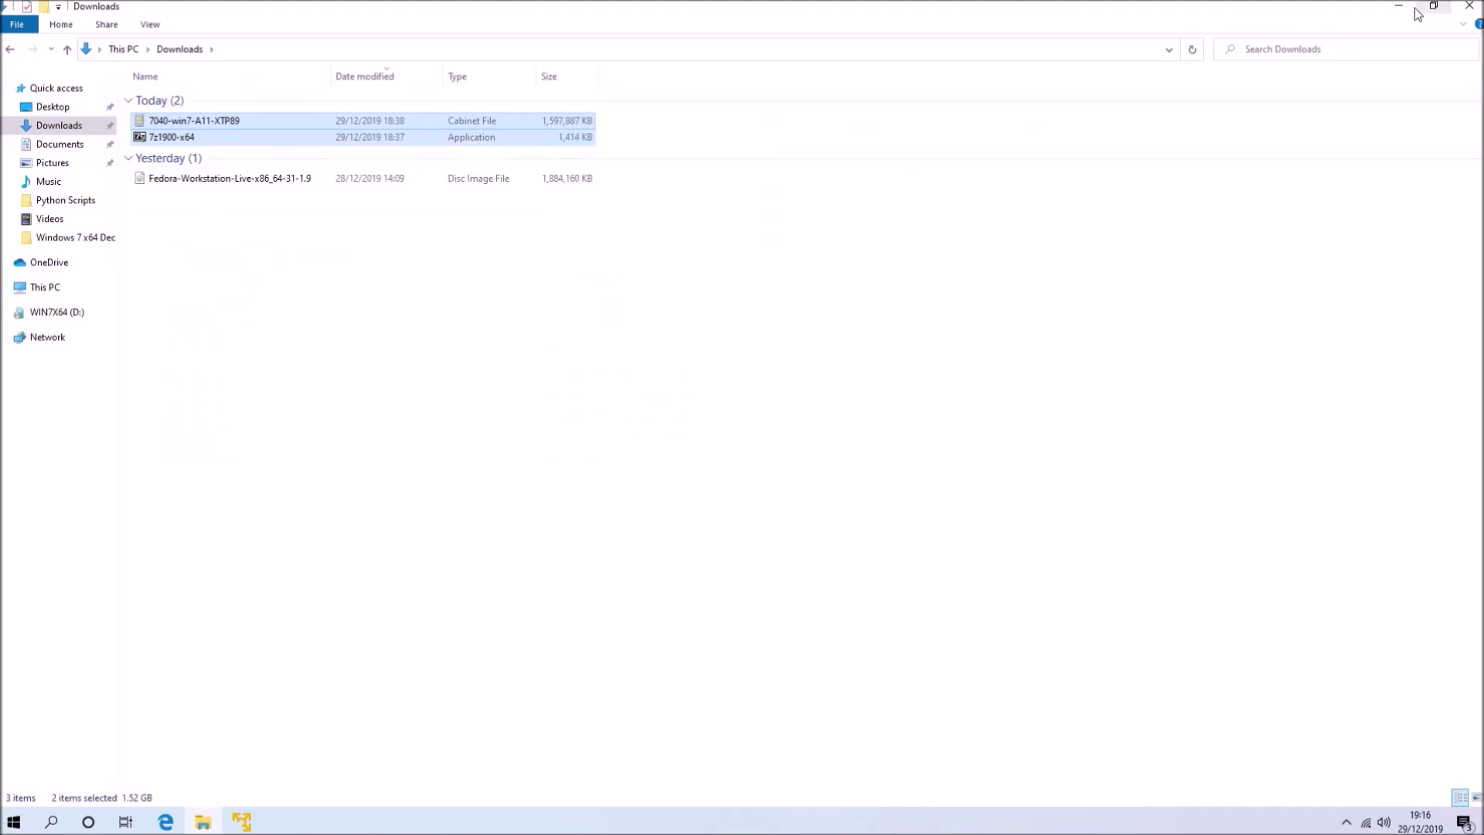
click(1399, 6)
Step: Paste the two copied files onto the guest desktop
click(1418, 54)
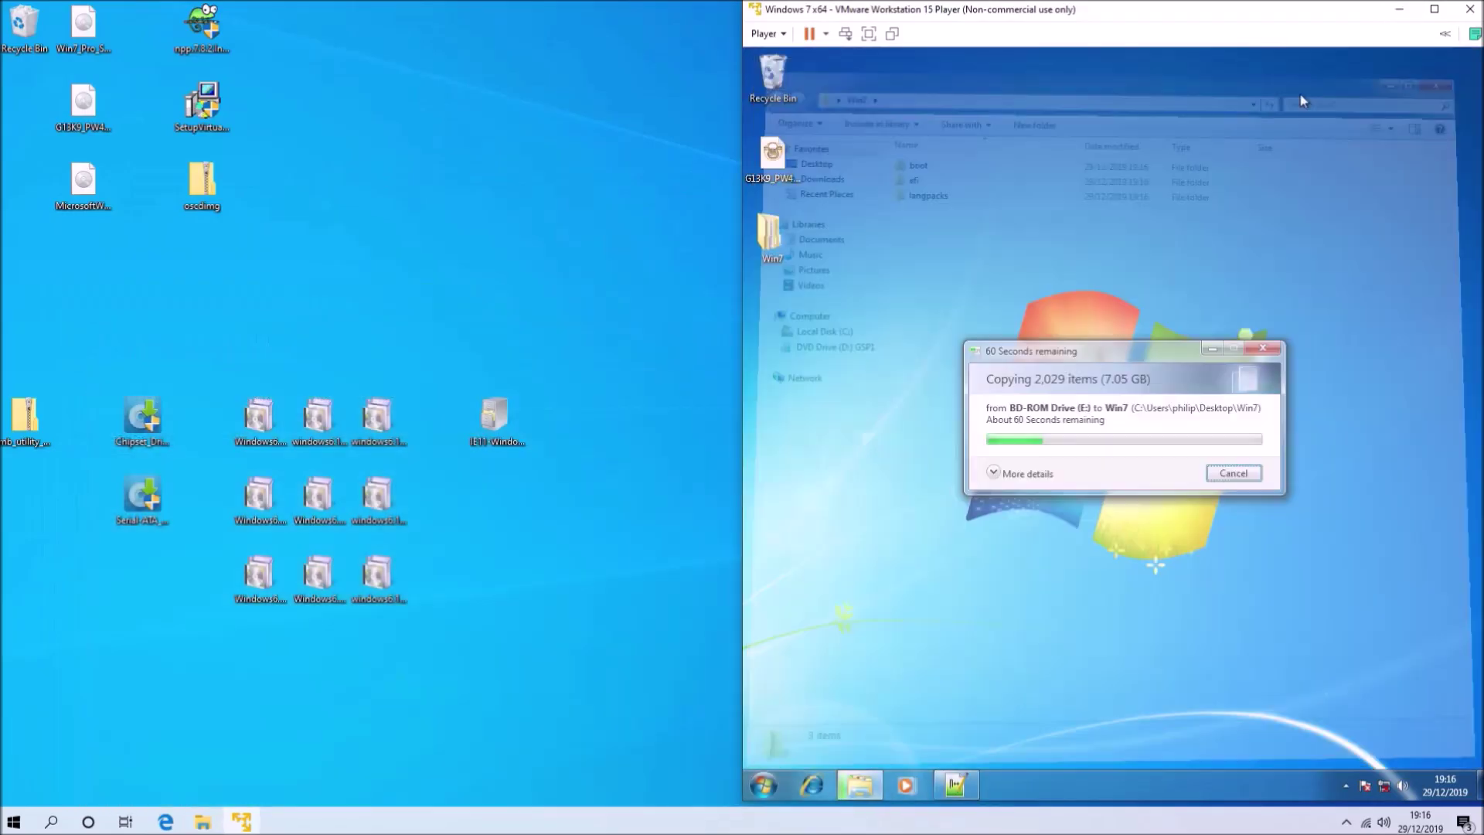
right_click(990, 171)
click(1029, 238)
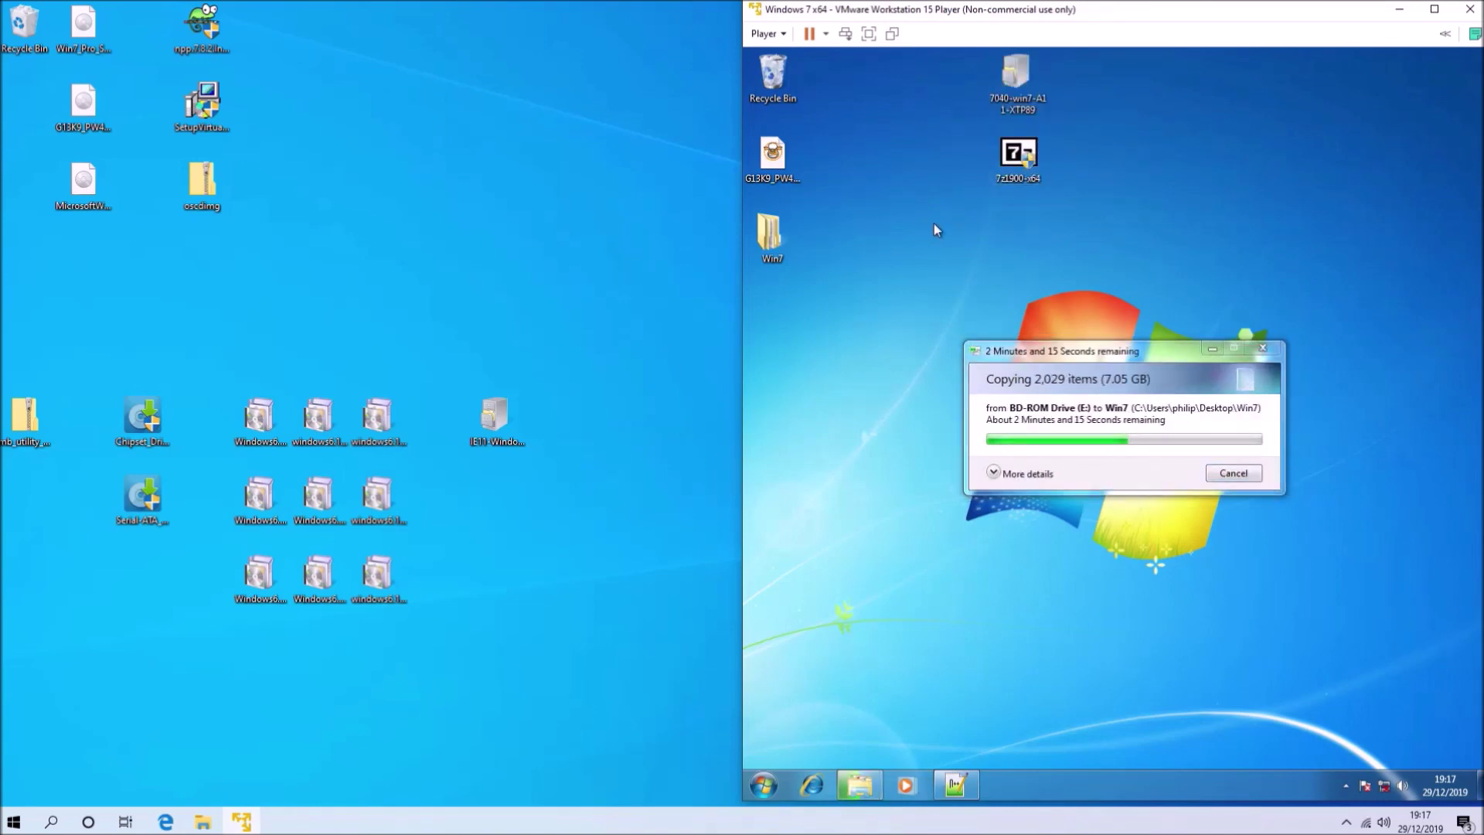
Step: Install 7-Zip from 7z1900-x64 to the default folder, then drag the installer into the Recycle Bin
right_click(1016, 162)
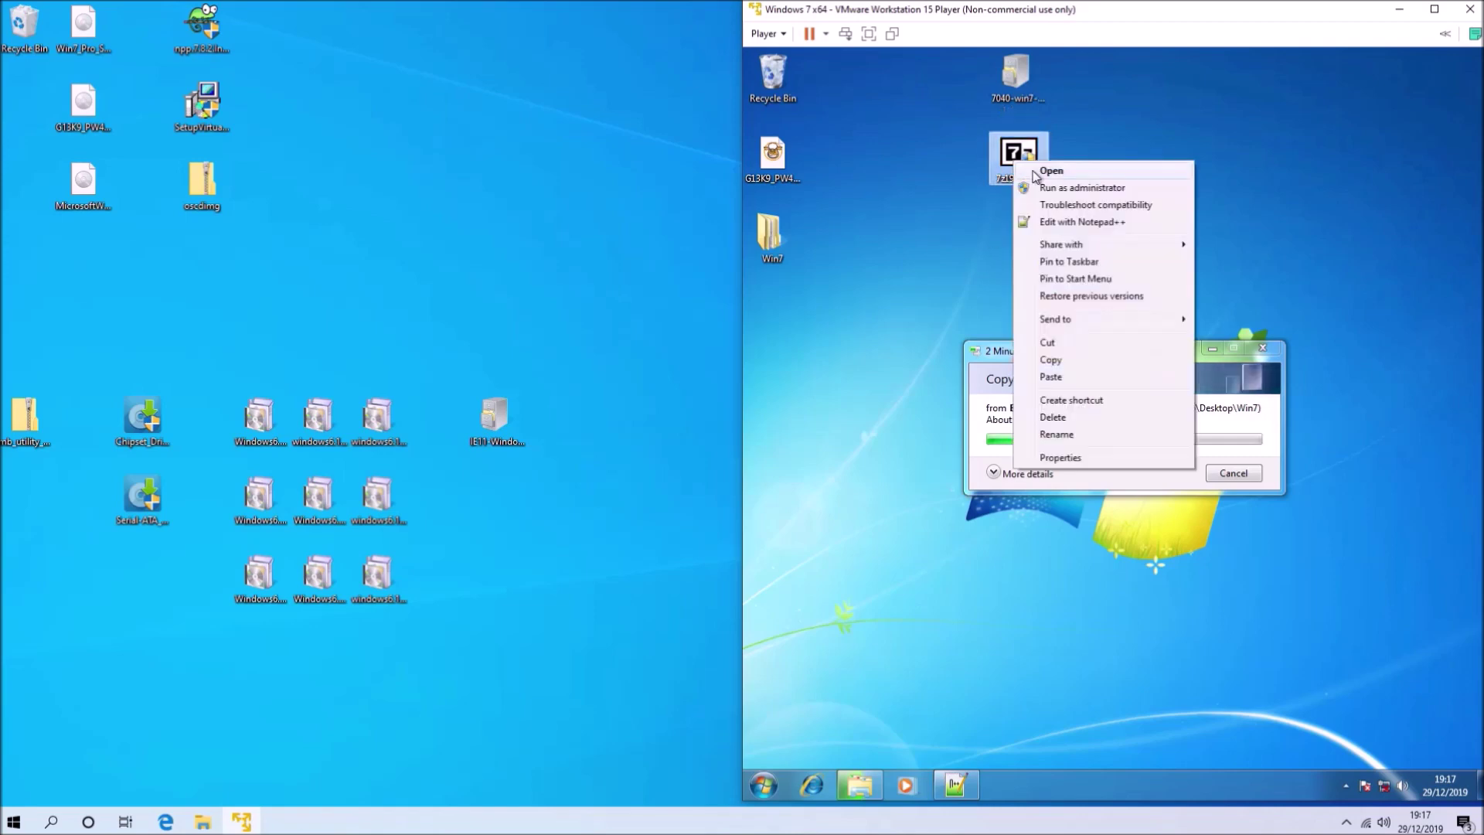
click(1051, 171)
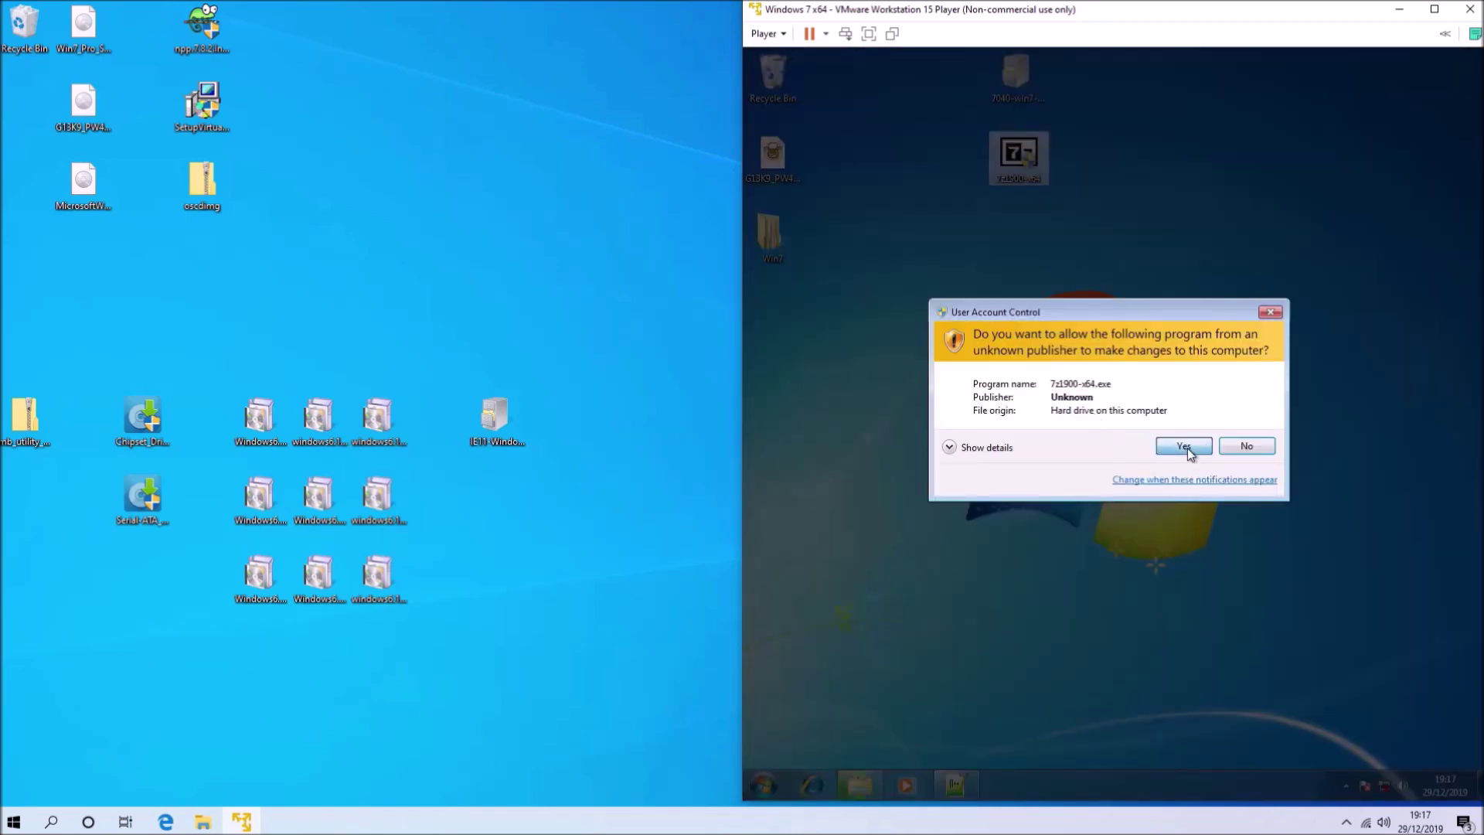
click(1181, 443)
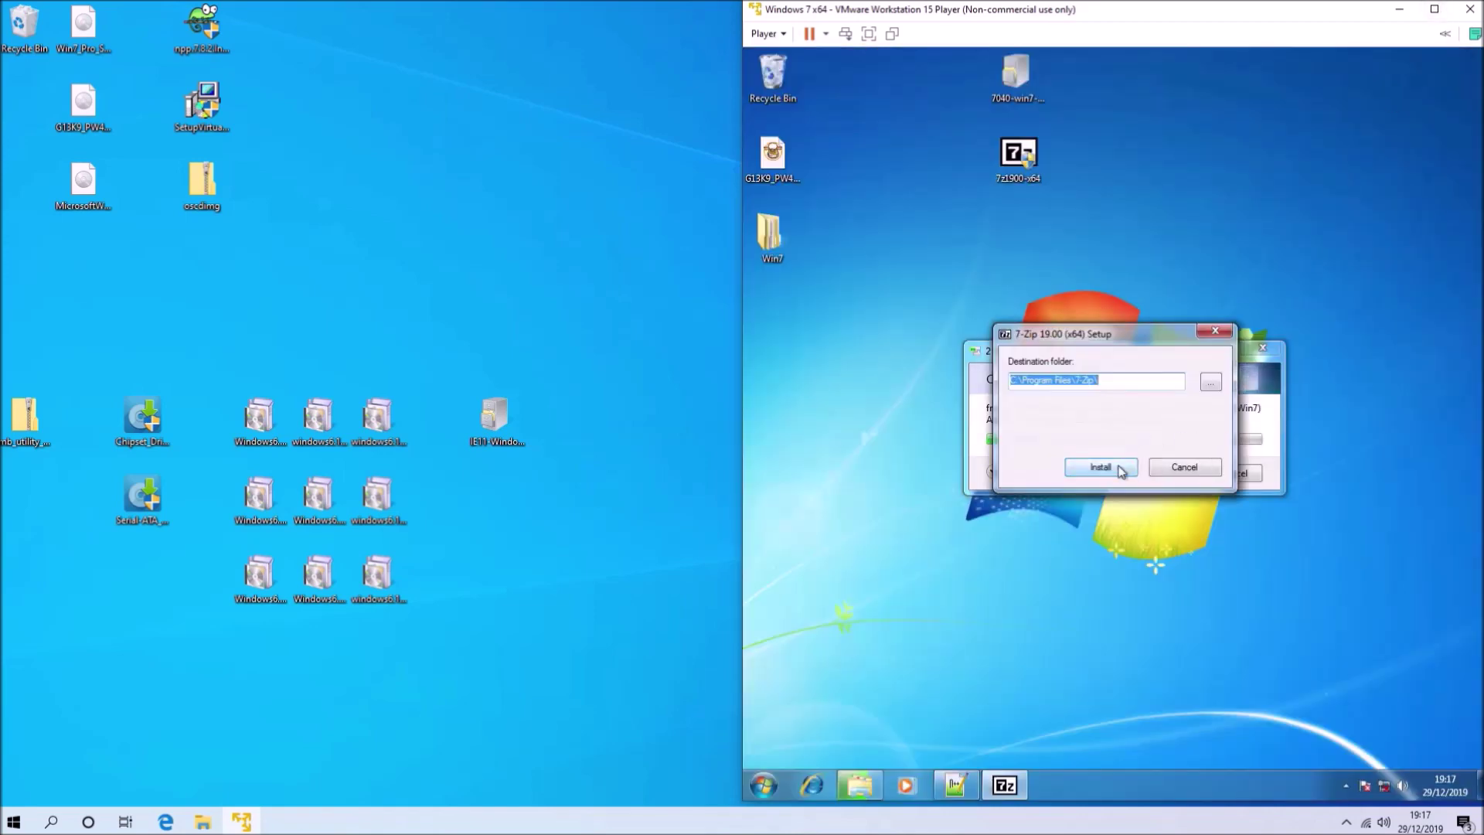
click(1119, 468)
click(1120, 467)
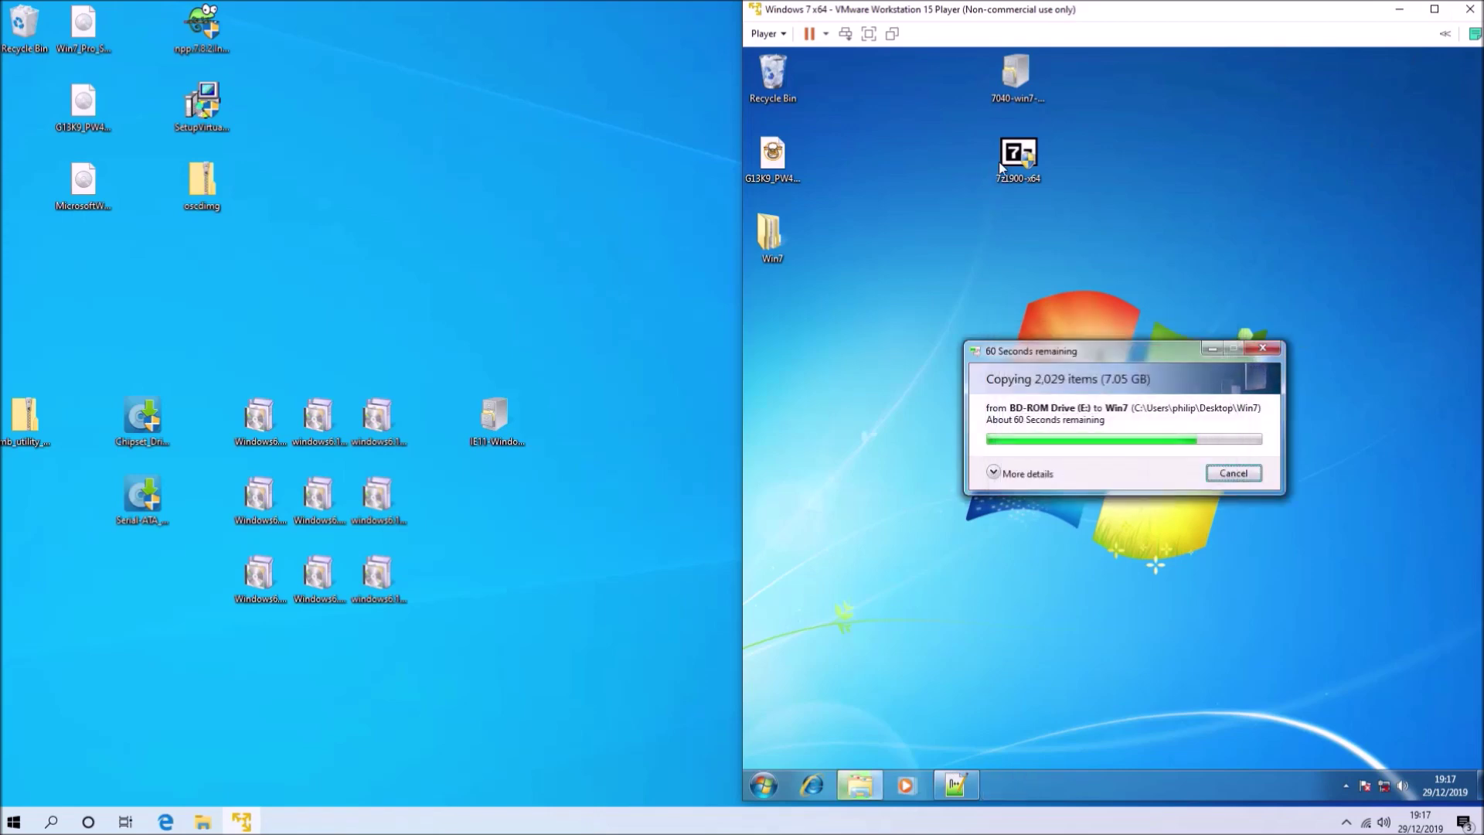
drag(1016, 158, 773, 154)
drag(825, 340, 756, 164)
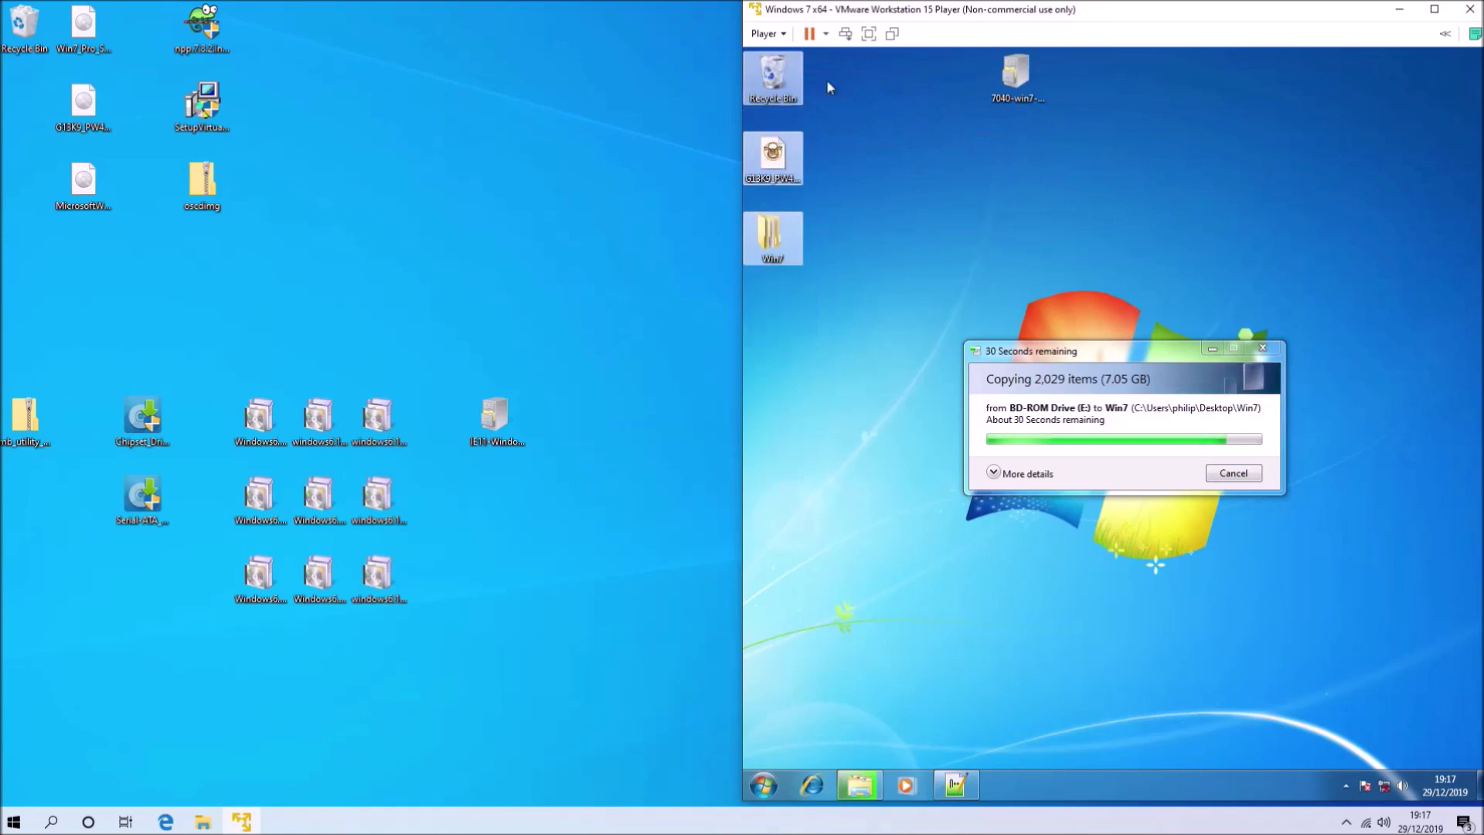
Step: Use 7-Zip's Extract to "7040-win7-A11-XTP89\" on the cabinet and close the finished report
right_click(1022, 90)
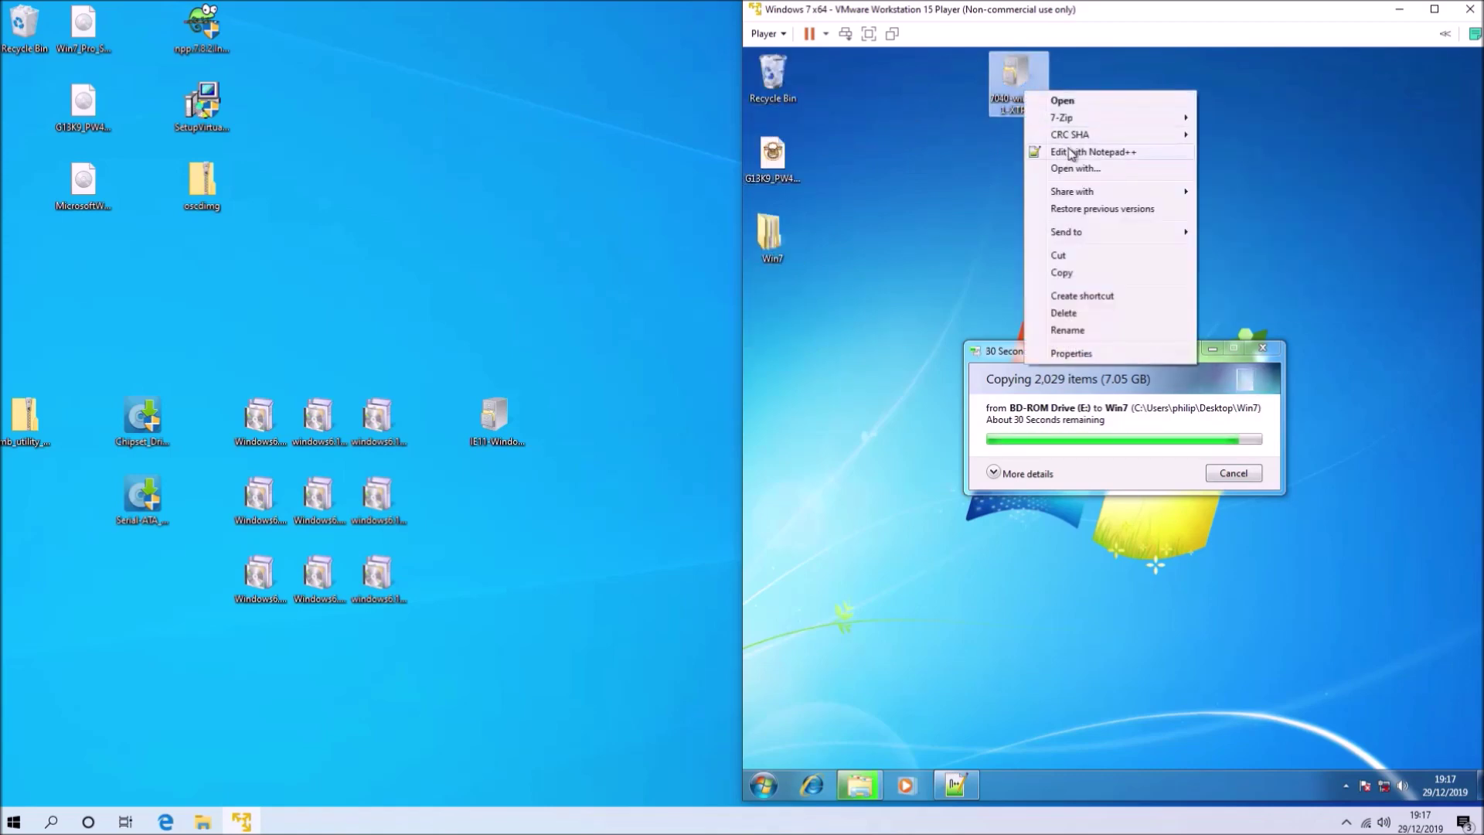
mouse_move(1163, 124)
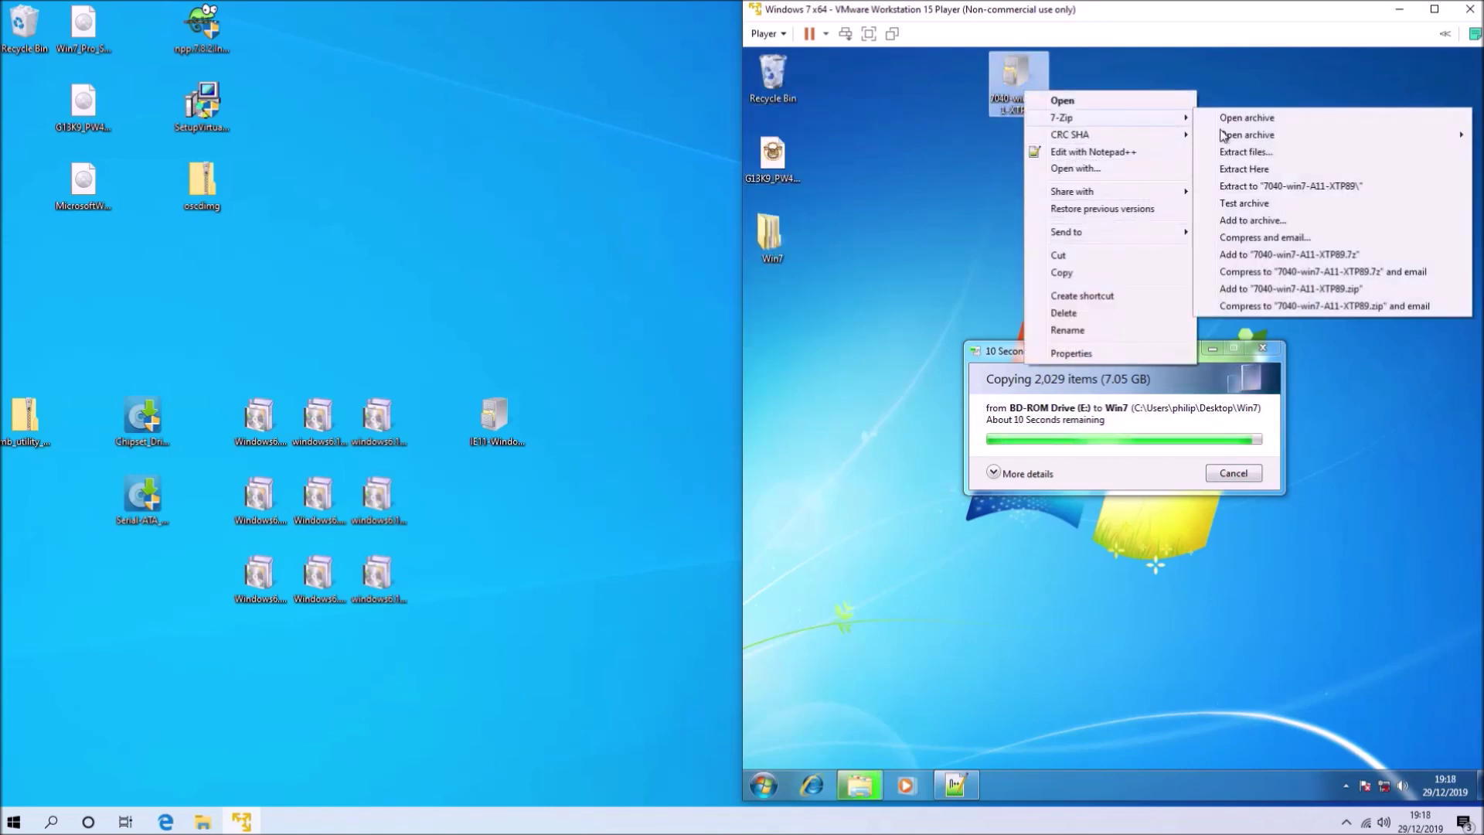
click(1299, 187)
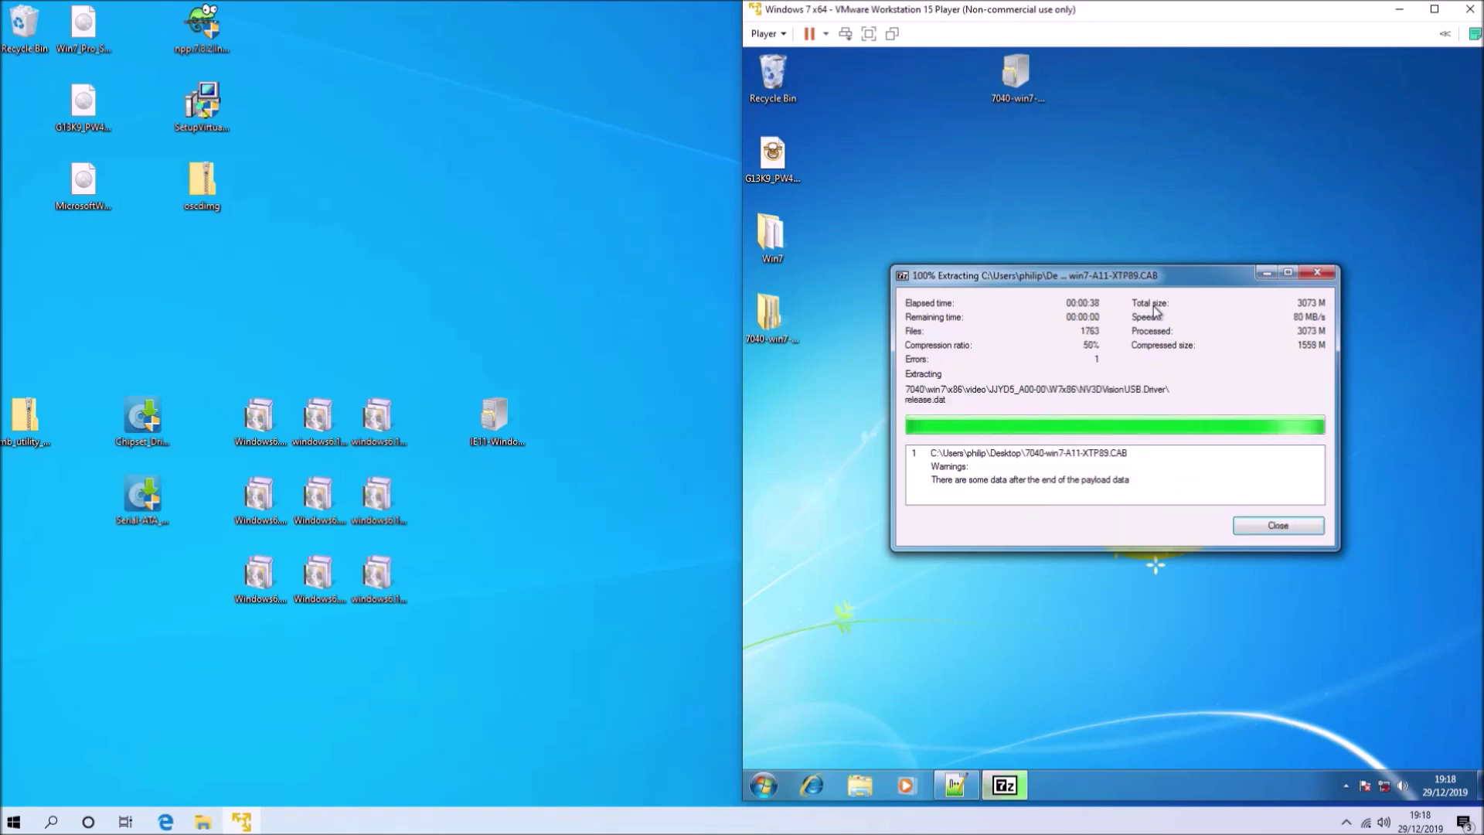
click(1239, 525)
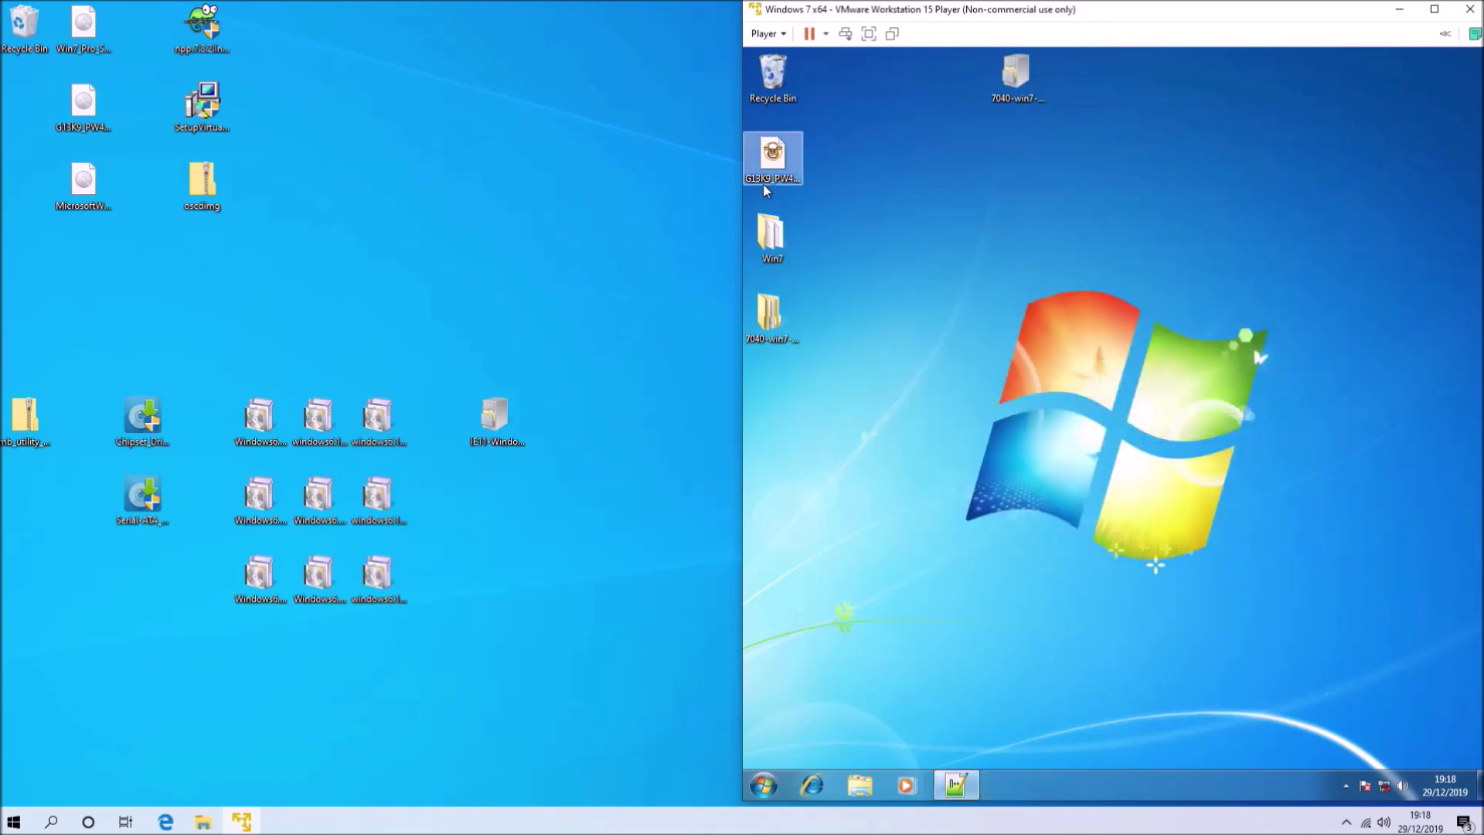
Step: Move Win7 to the desktop's top-right and explore 7040-win7 > 7040 > win7 > x64 down to HDAudio
drag(772, 230, 1421, 105)
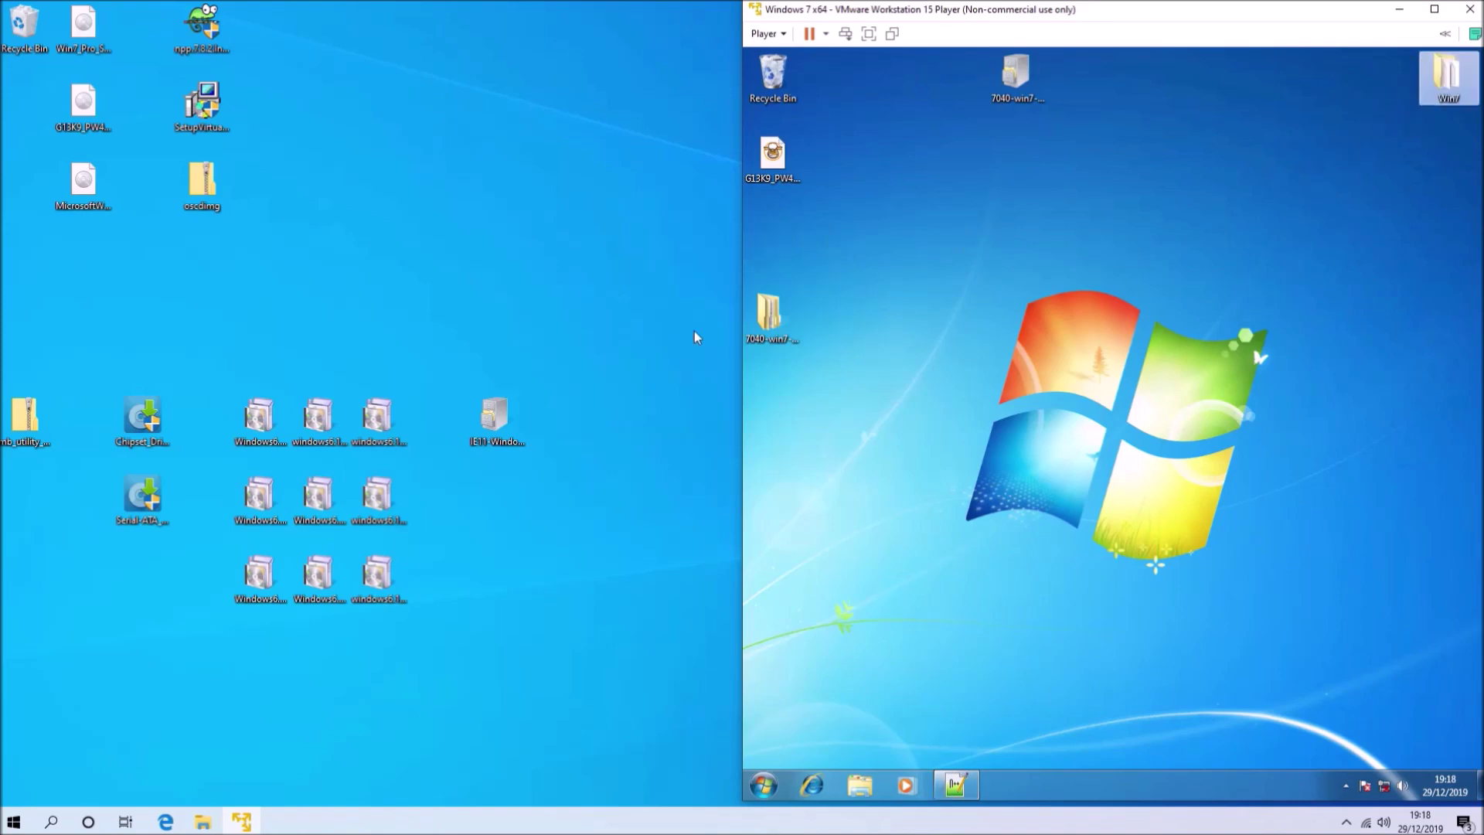
double_click(769, 313)
double_click(895, 149)
double_click(900, 150)
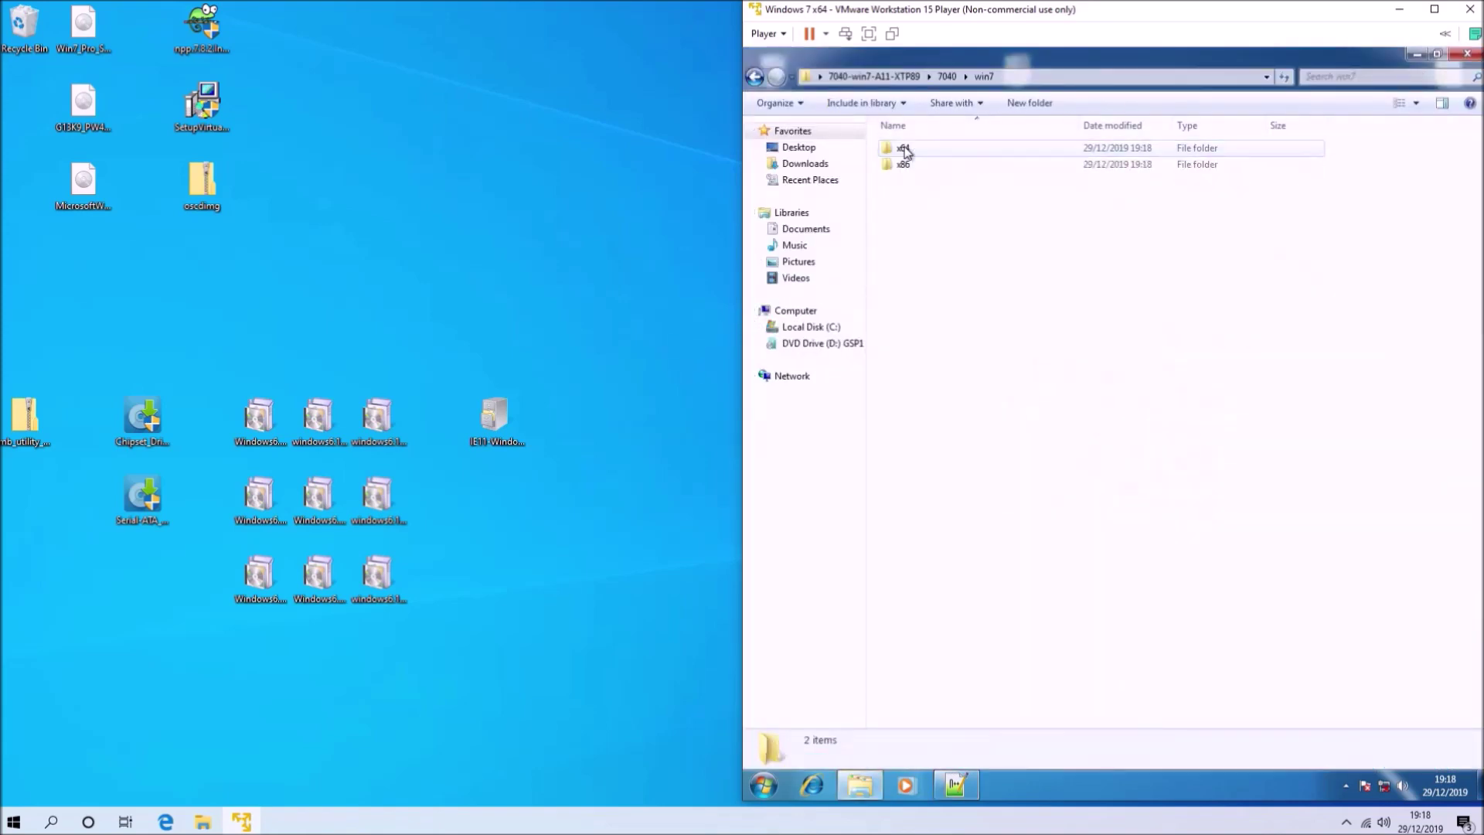
double_click(907, 150)
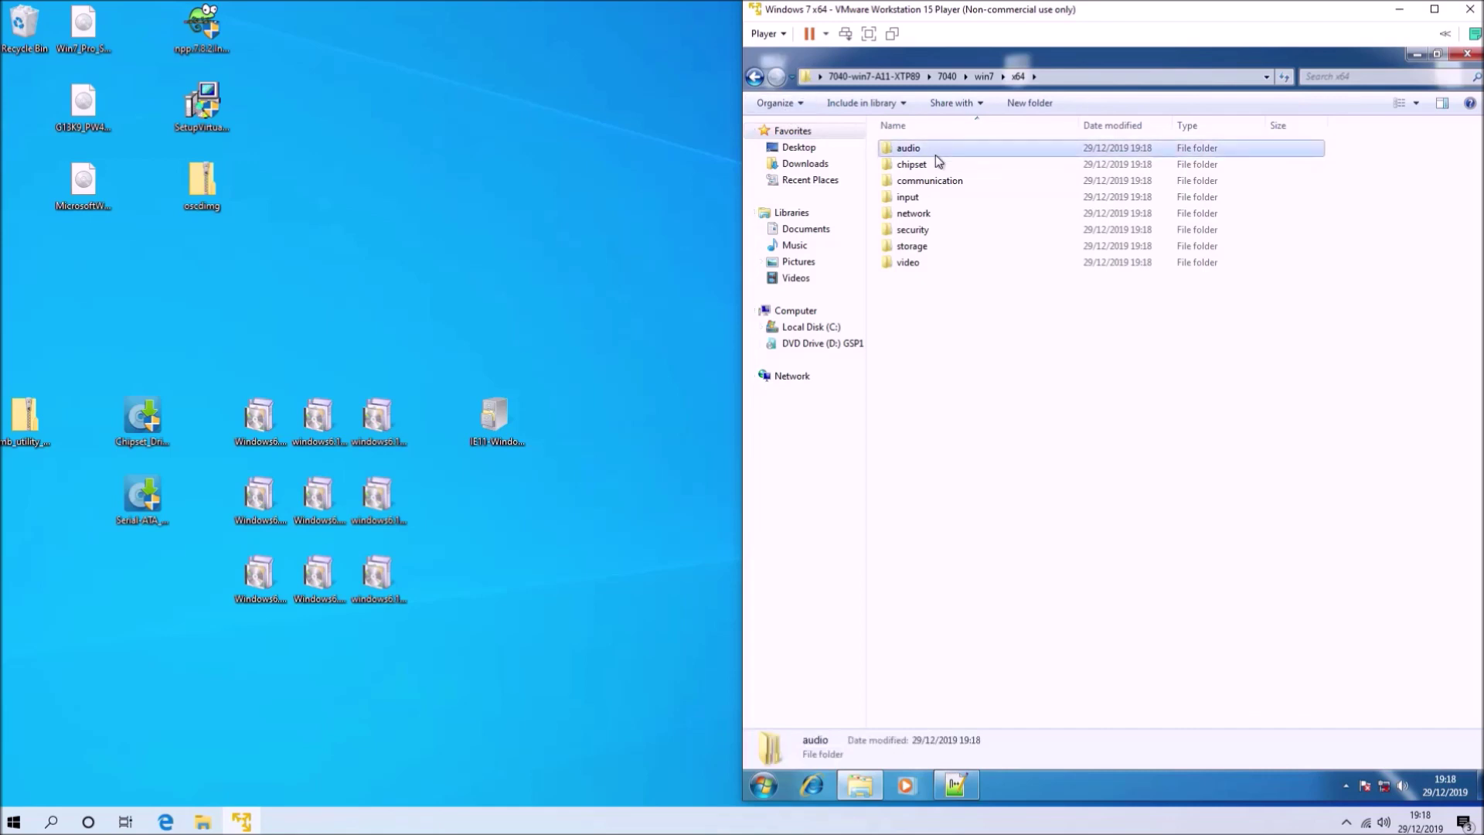
double_click(932, 149)
double_click(920, 149)
double_click(912, 148)
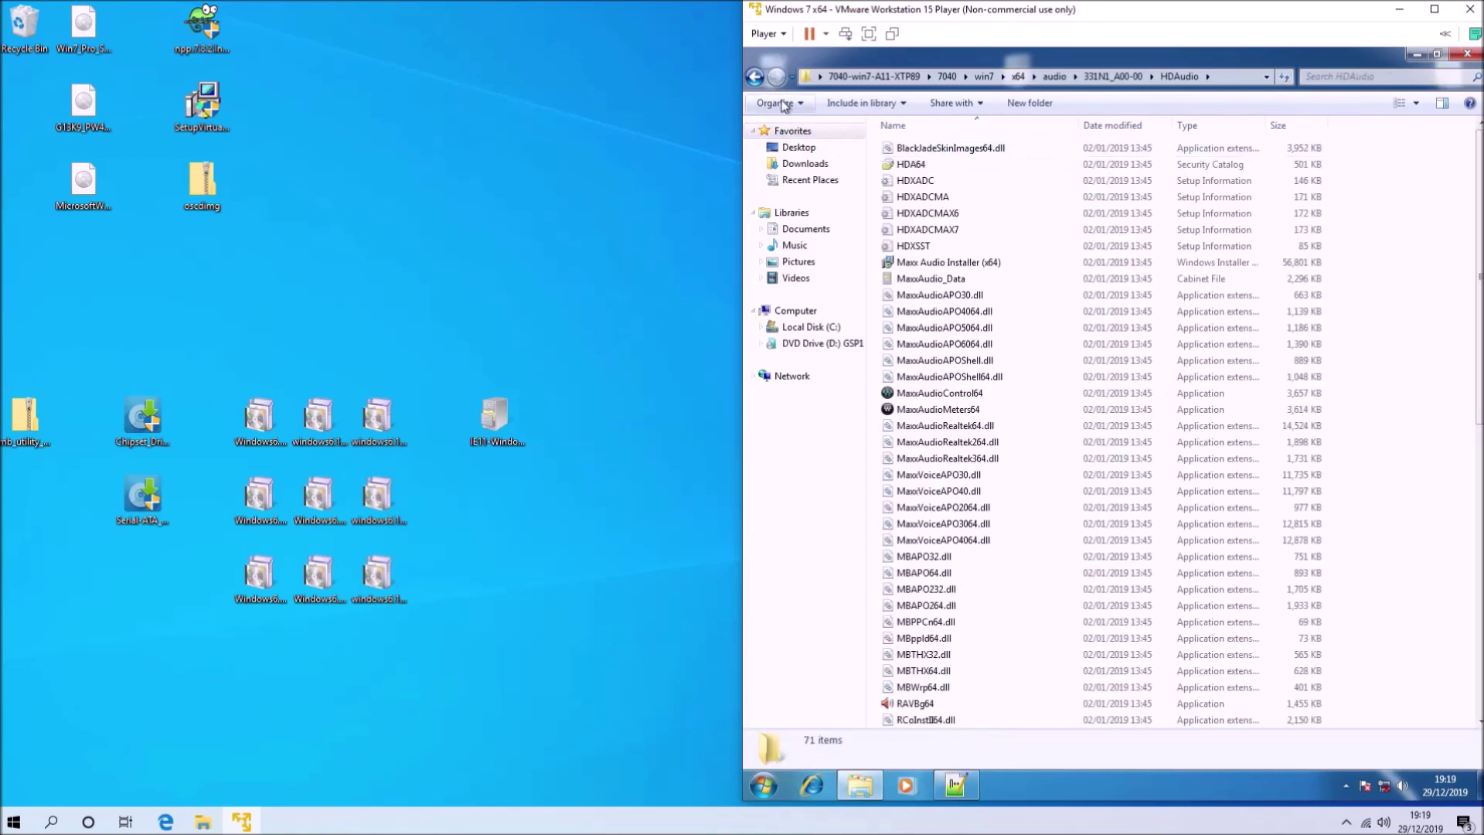
click(756, 77)
click(756, 77)
click(755, 77)
click(756, 77)
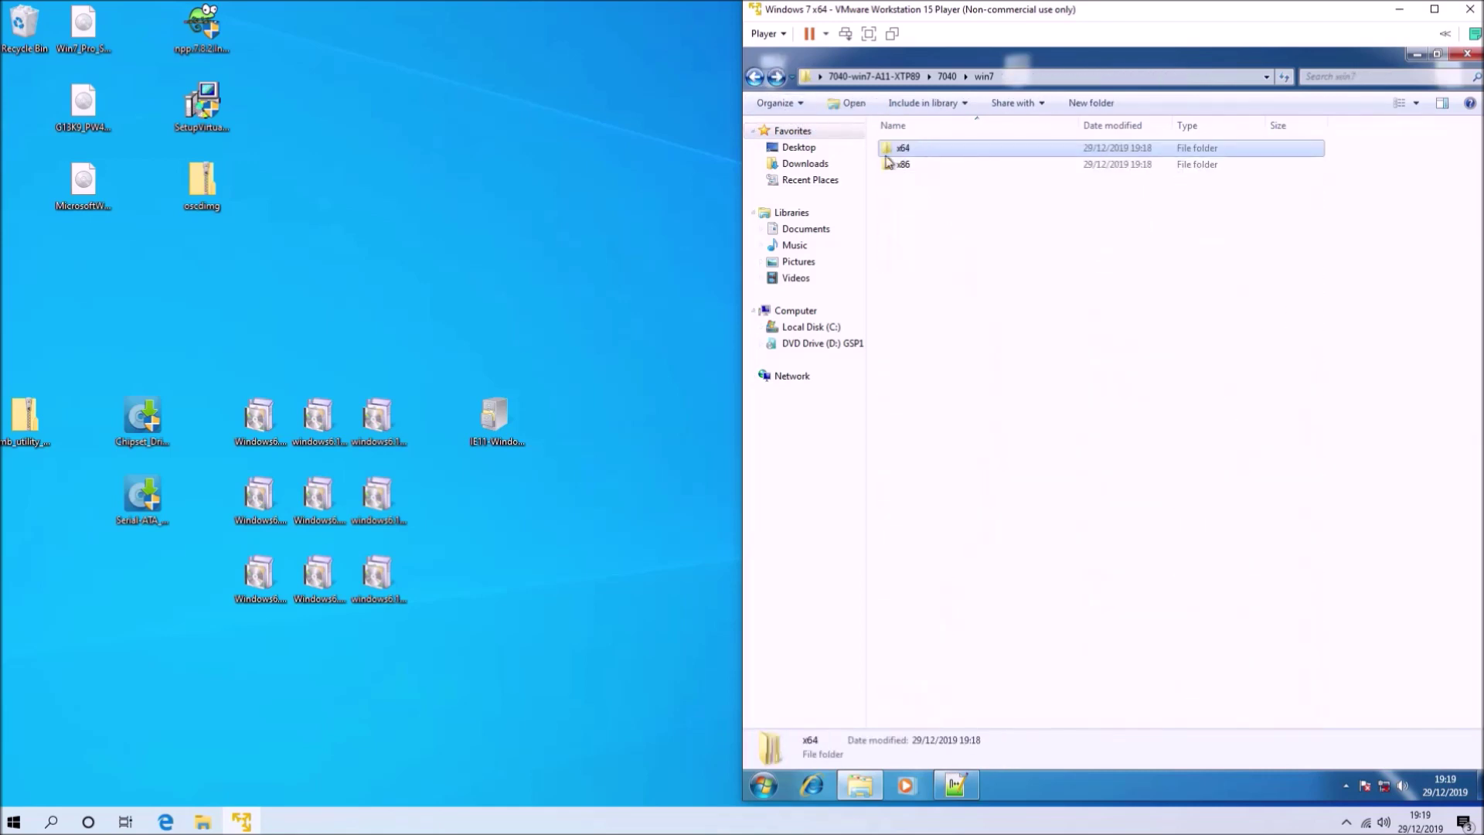
Step: Rename the x64 folder to Drivers and paste it on the desktop under Win7
right_click(936, 157)
click(1002, 412)
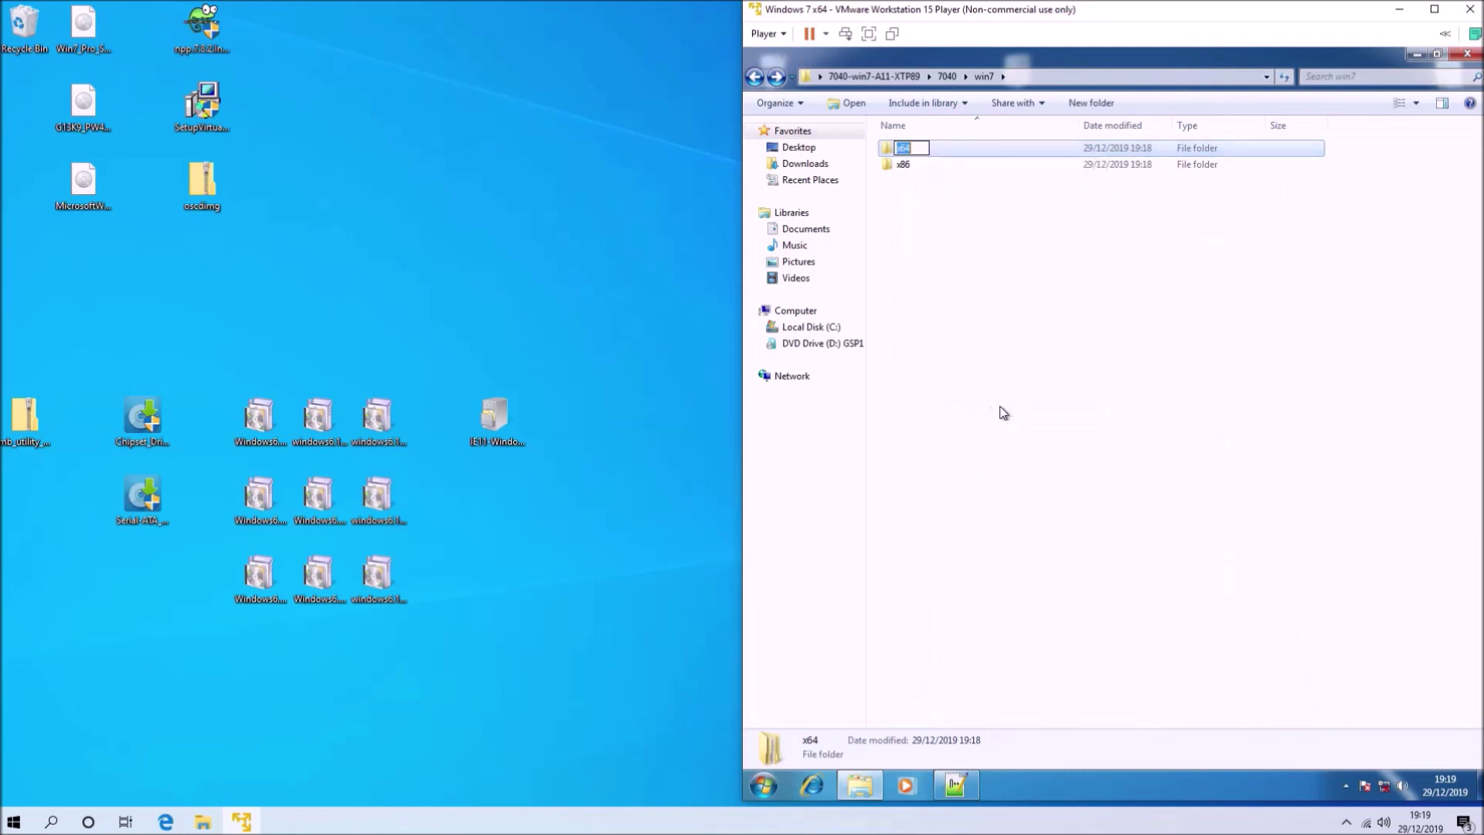
text(Drivers)
key(Return)
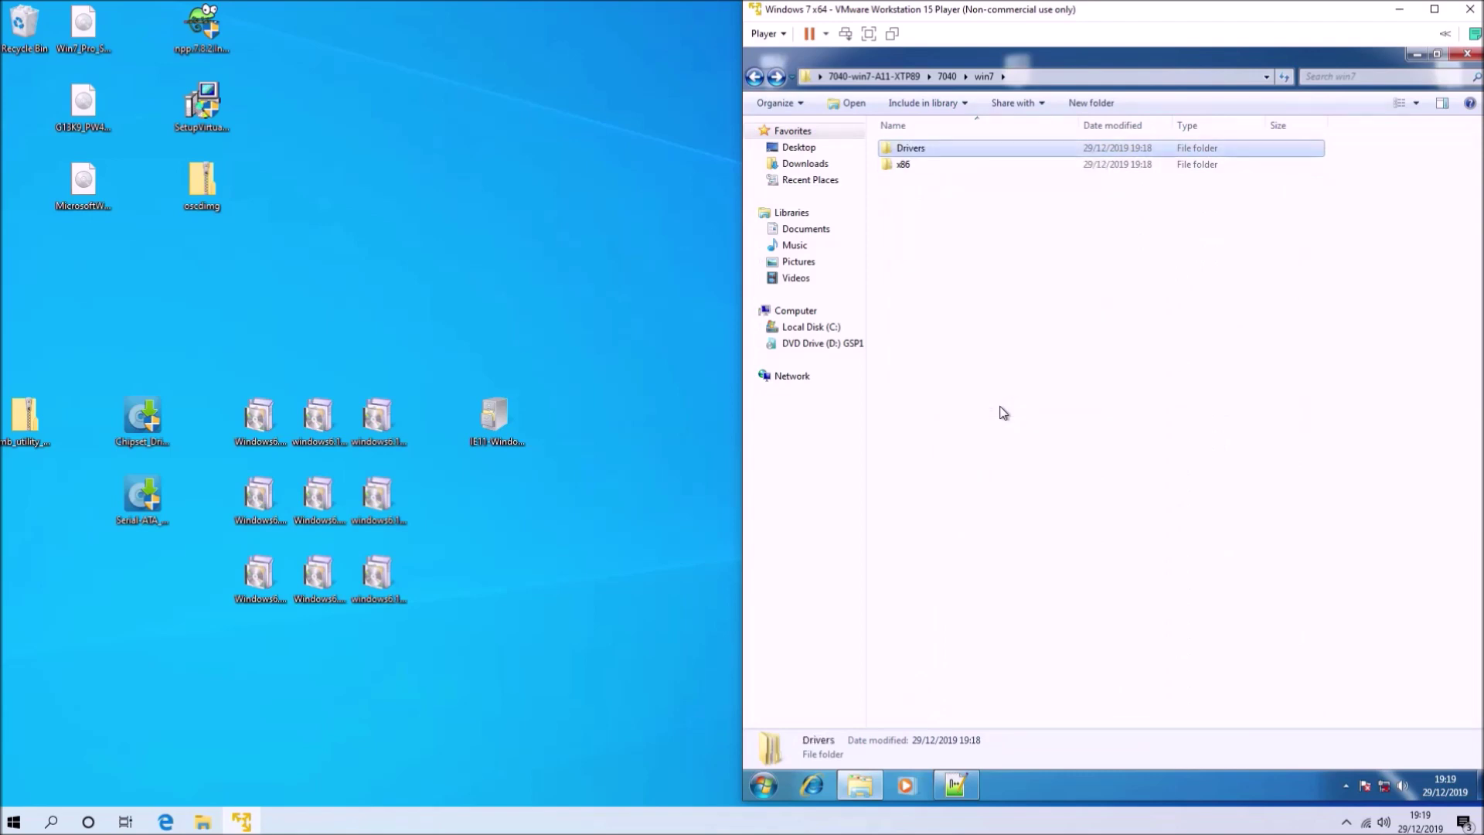
click(1415, 52)
right_click(1315, 176)
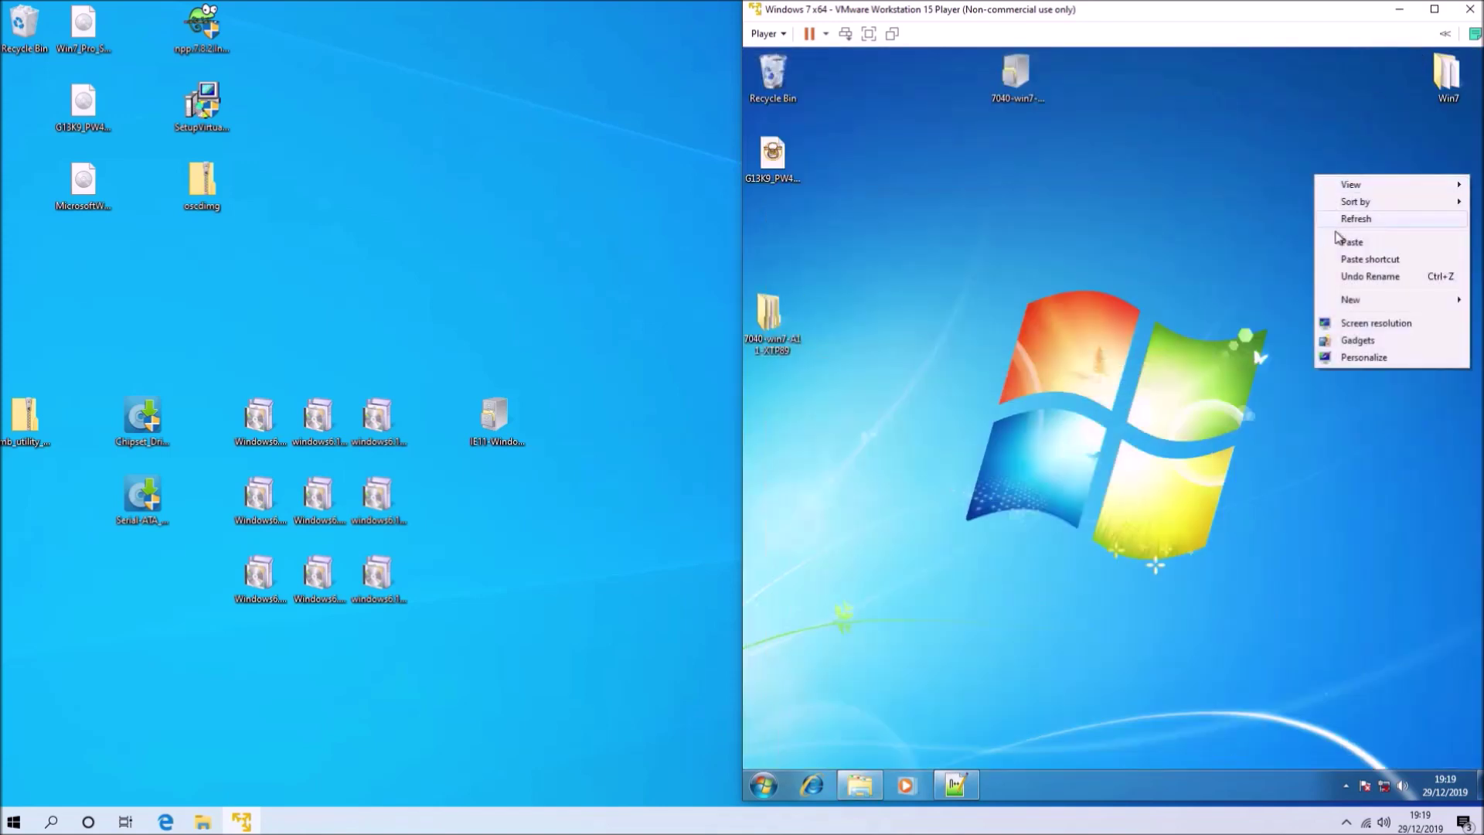
click(1343, 245)
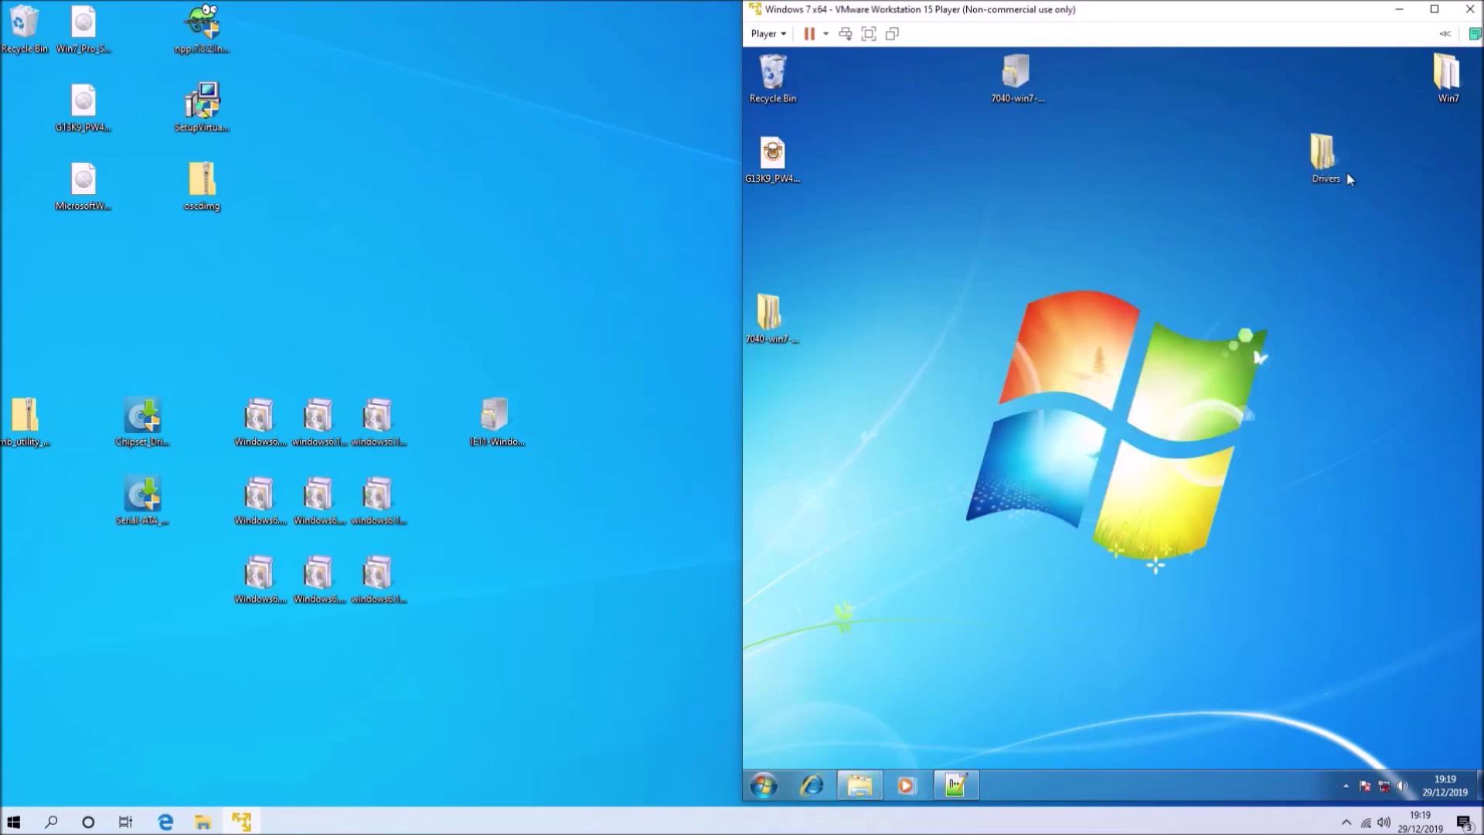
drag(1344, 161, 1450, 158)
Step: Bin the 7040-win7 folder and cabinet, then cut the Win7 and Drivers folders
drag(772, 313, 769, 71)
drag(1016, 73, 769, 71)
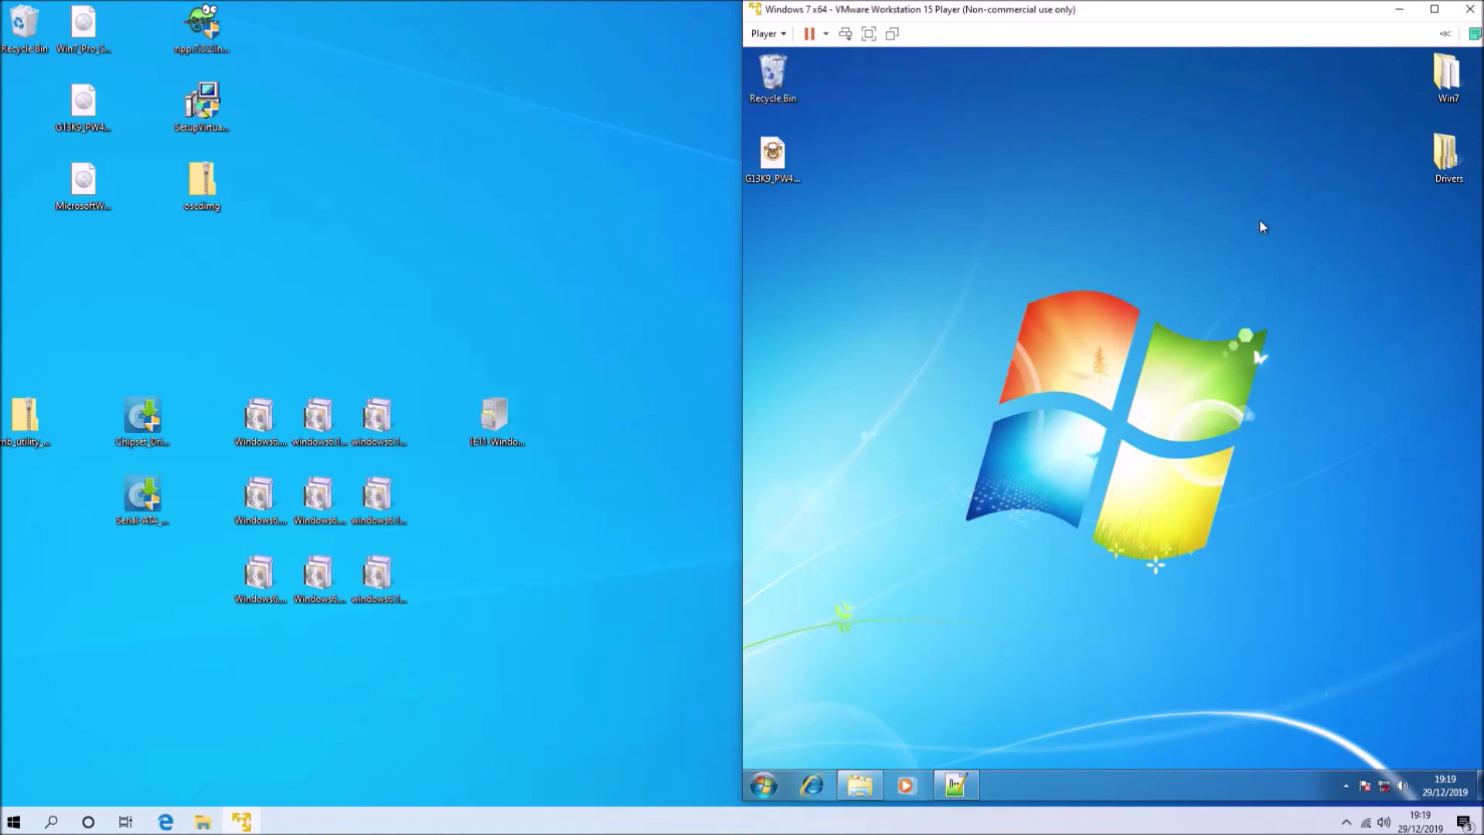
drag(1263, 219, 1483, 61)
right_click(1447, 67)
click(1423, 179)
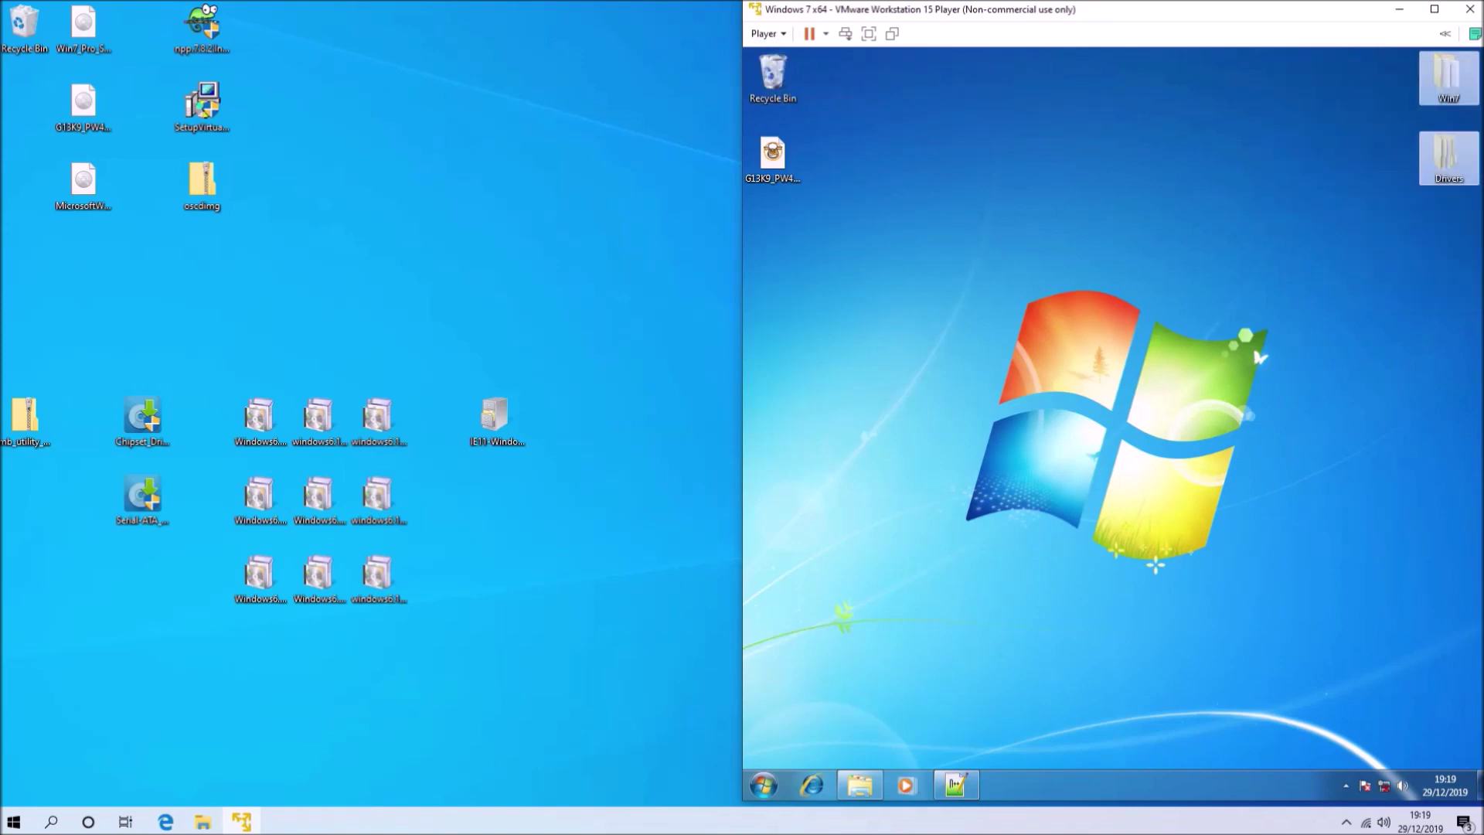
Step: Paste the Win7 and Drivers folders into Local Disk C:
click(875, 786)
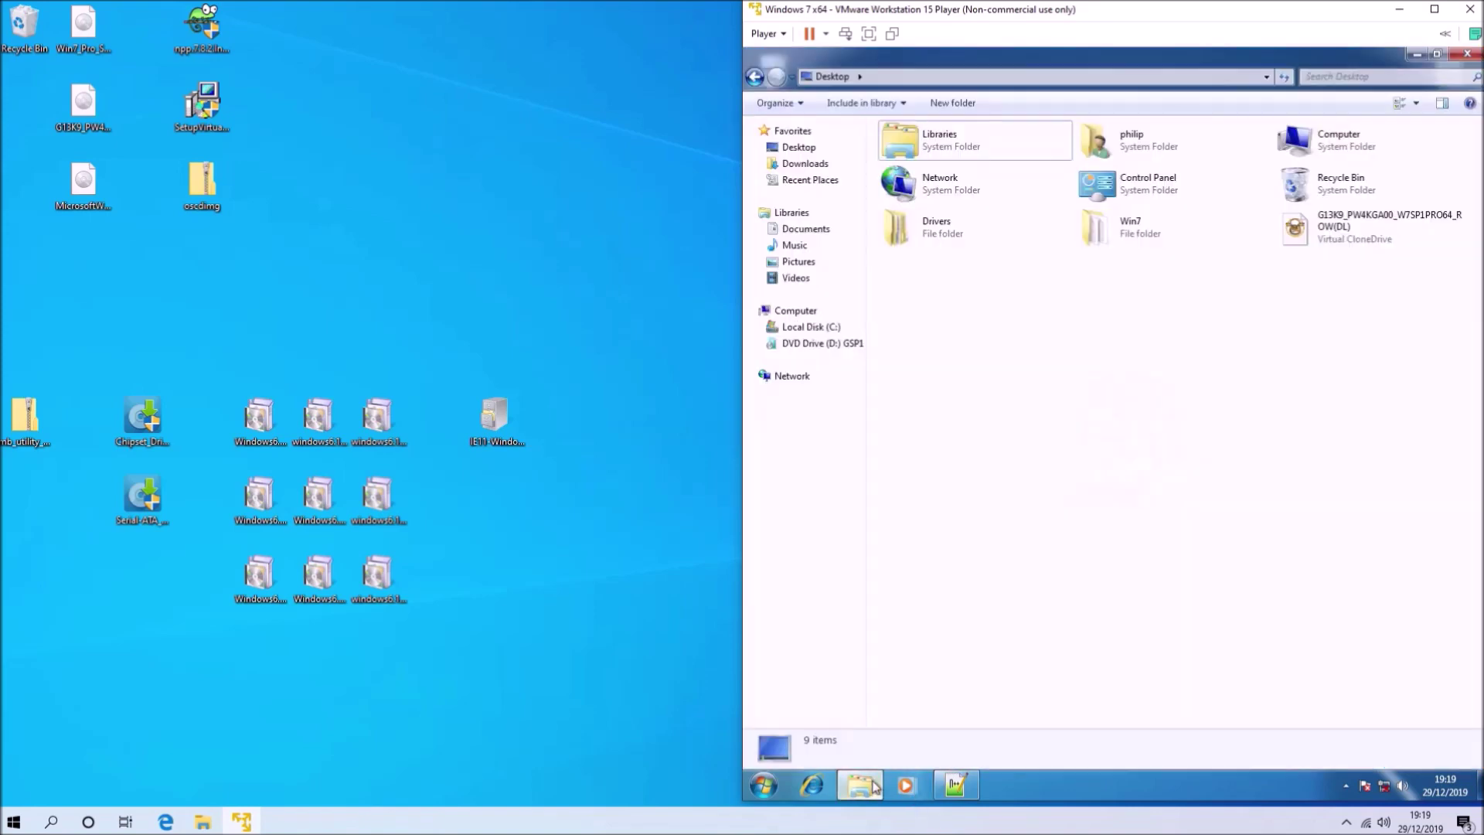
click(790, 328)
right_click(960, 409)
click(996, 485)
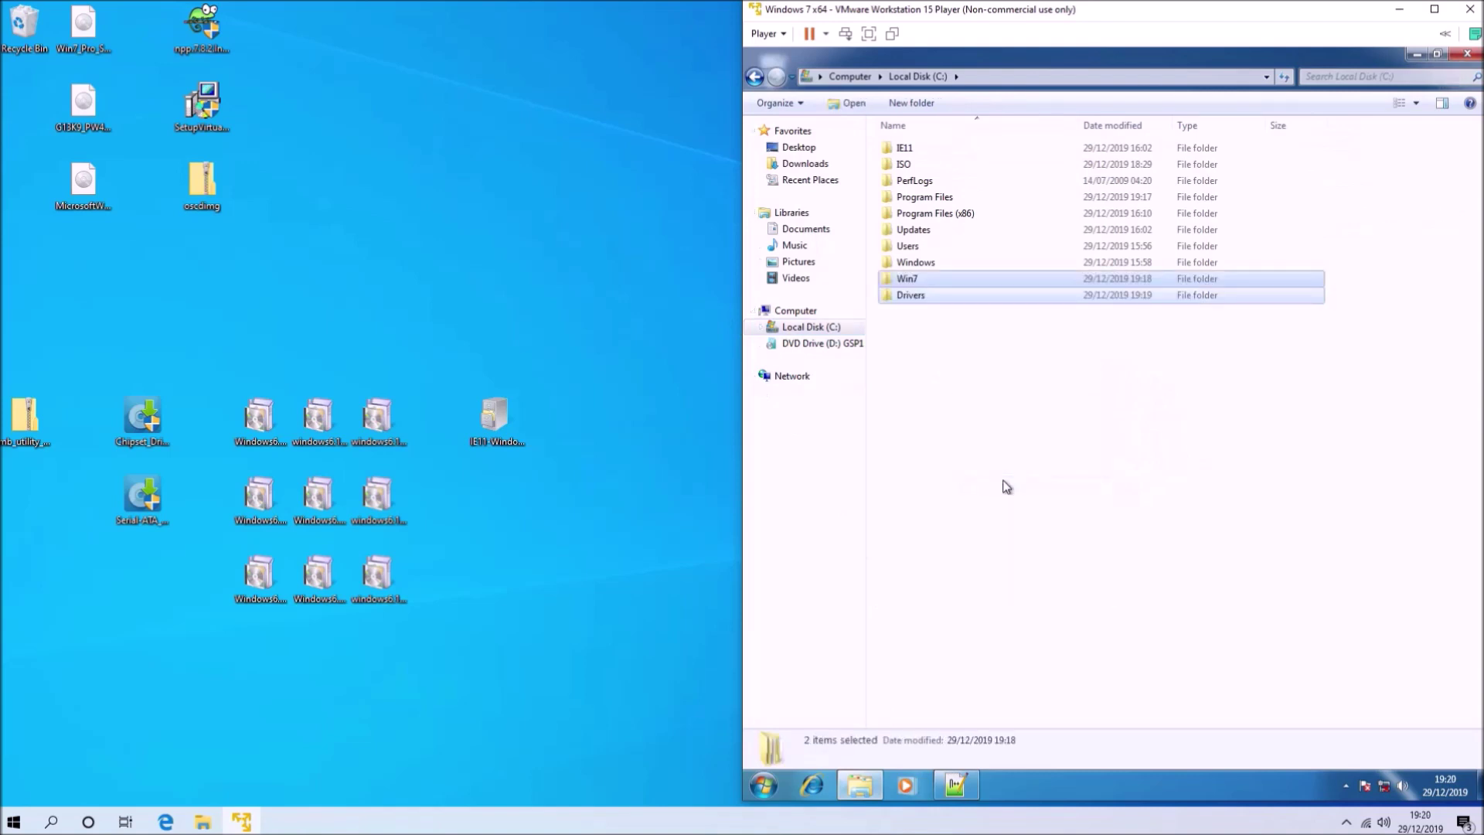
click(916, 399)
Step: Review Win7\sources\$OEM$\$$\setup\scripts\slp.cmd in Notepad++, checking the product key line, then close it
double_click(920, 281)
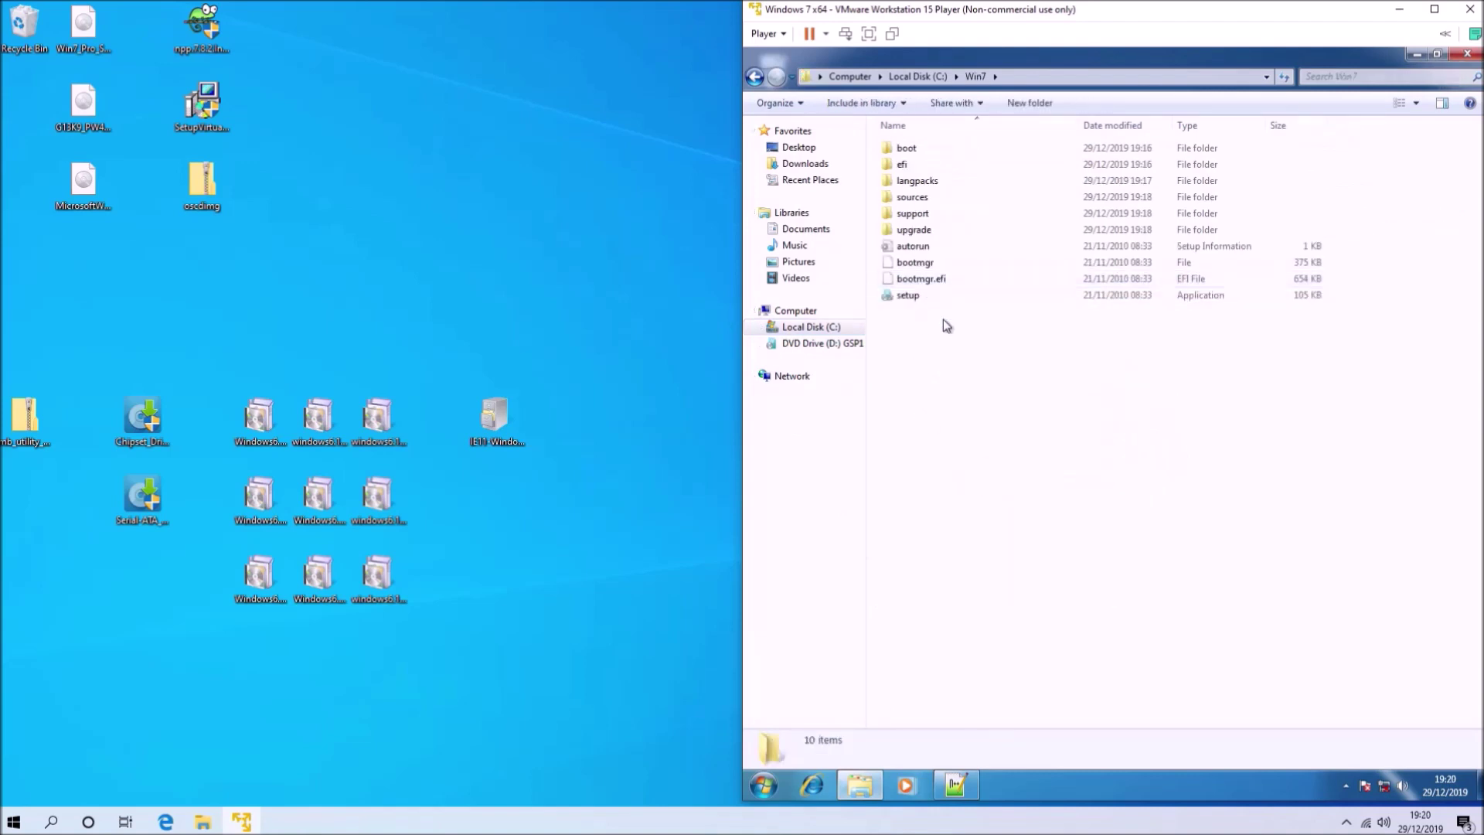
double_click(944, 197)
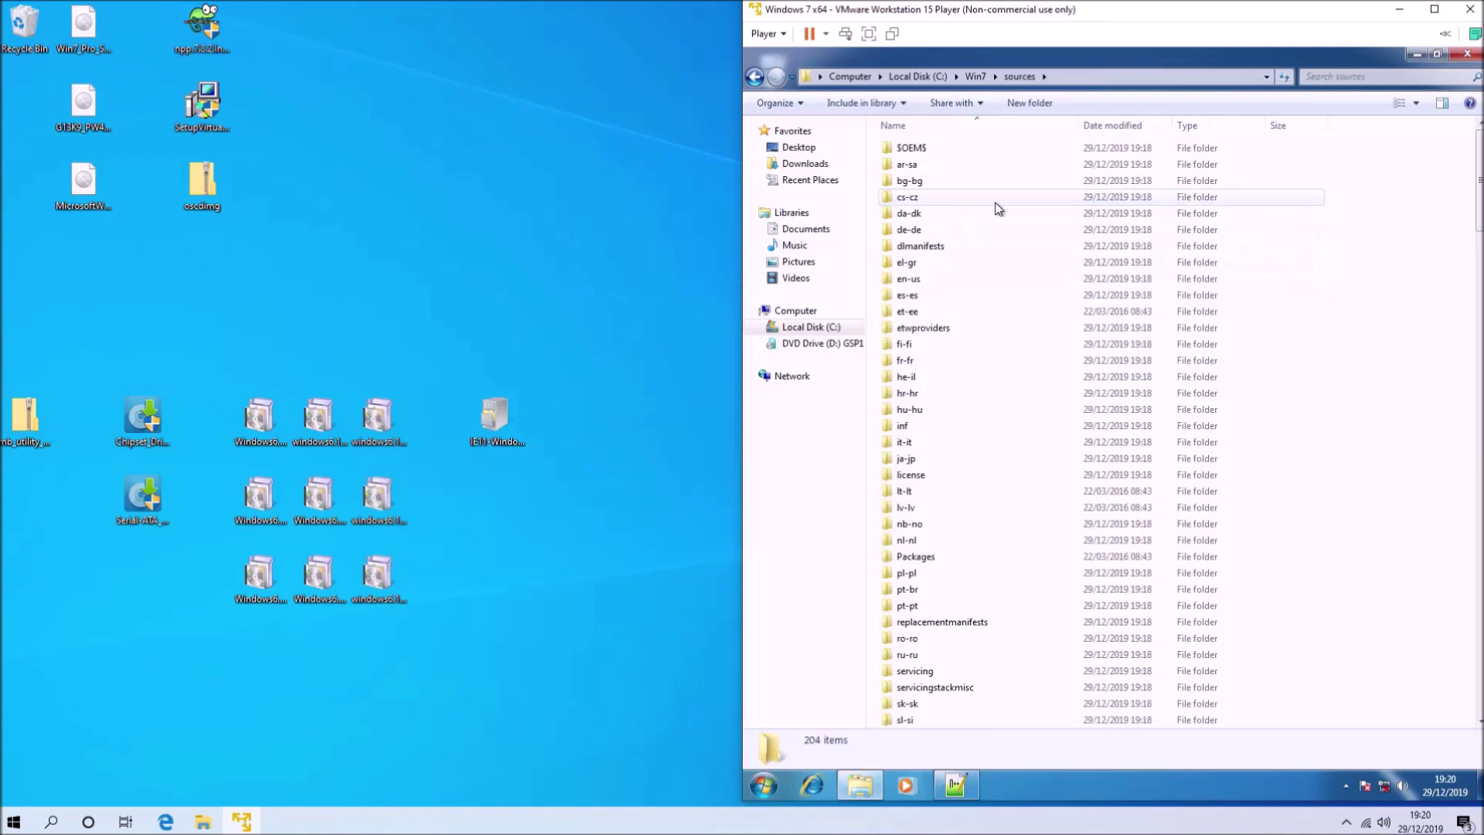
double_click(945, 150)
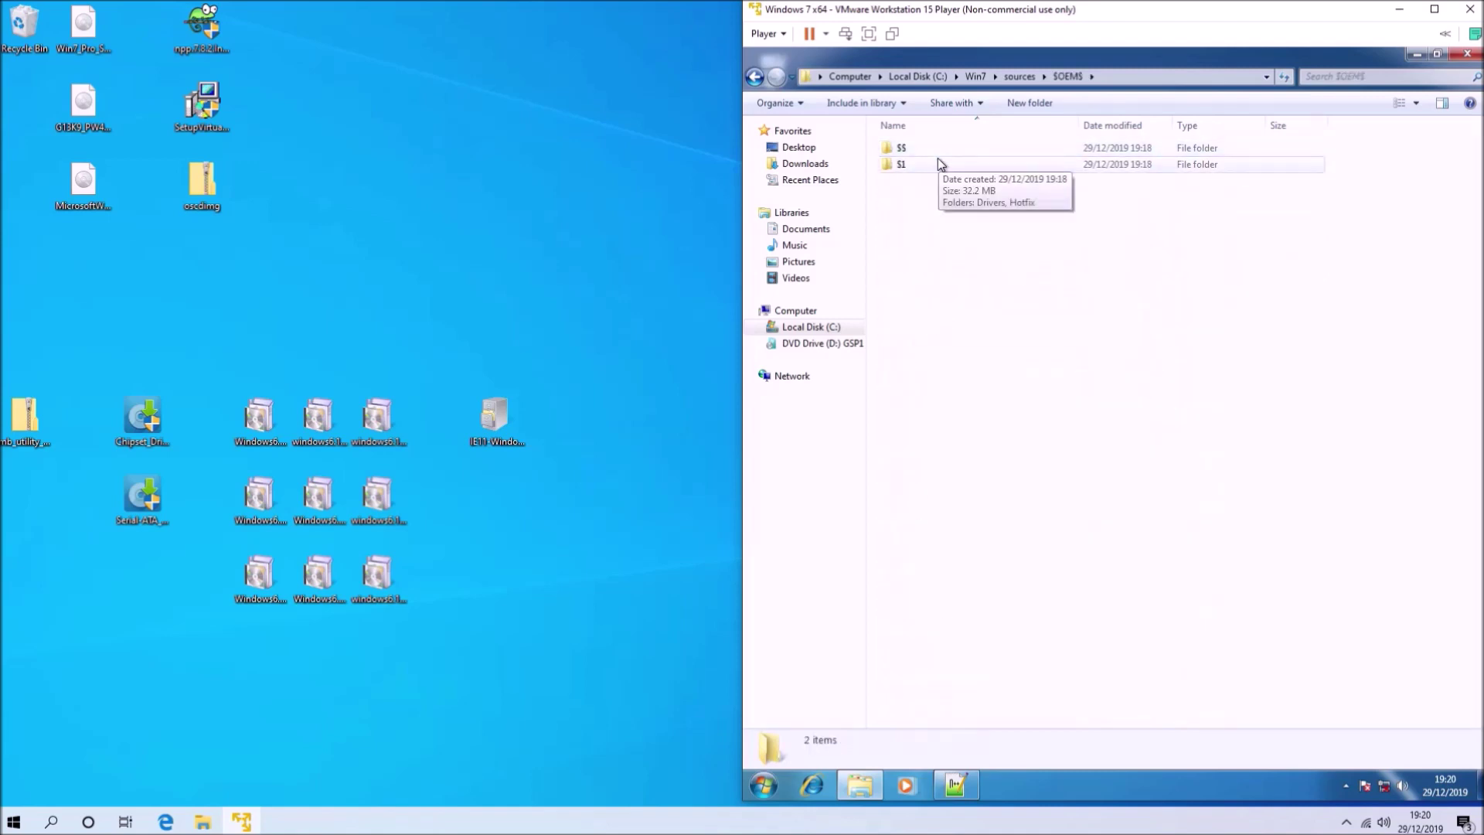
double_click(943, 150)
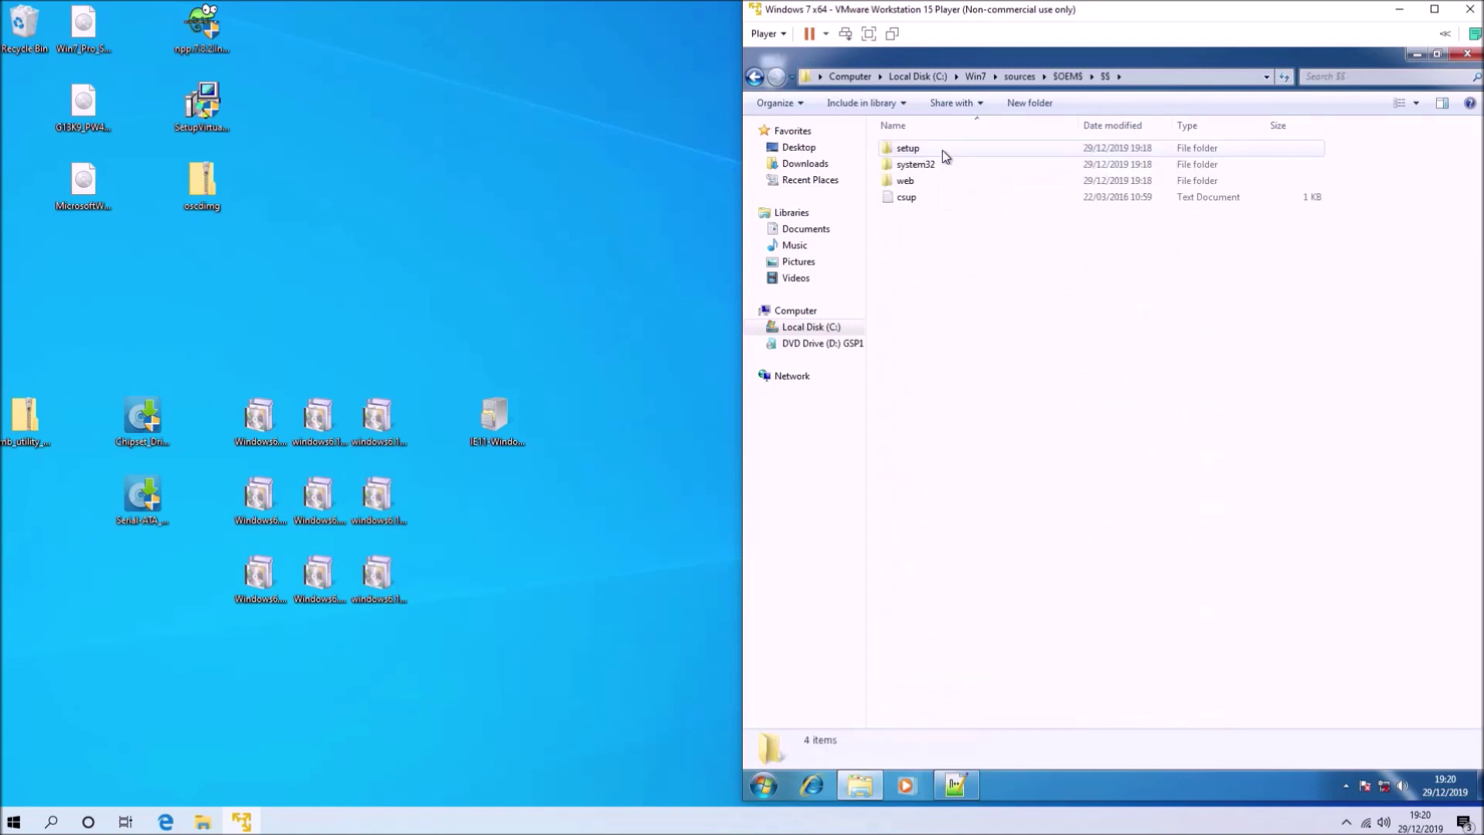
double_click(935, 154)
double_click(936, 154)
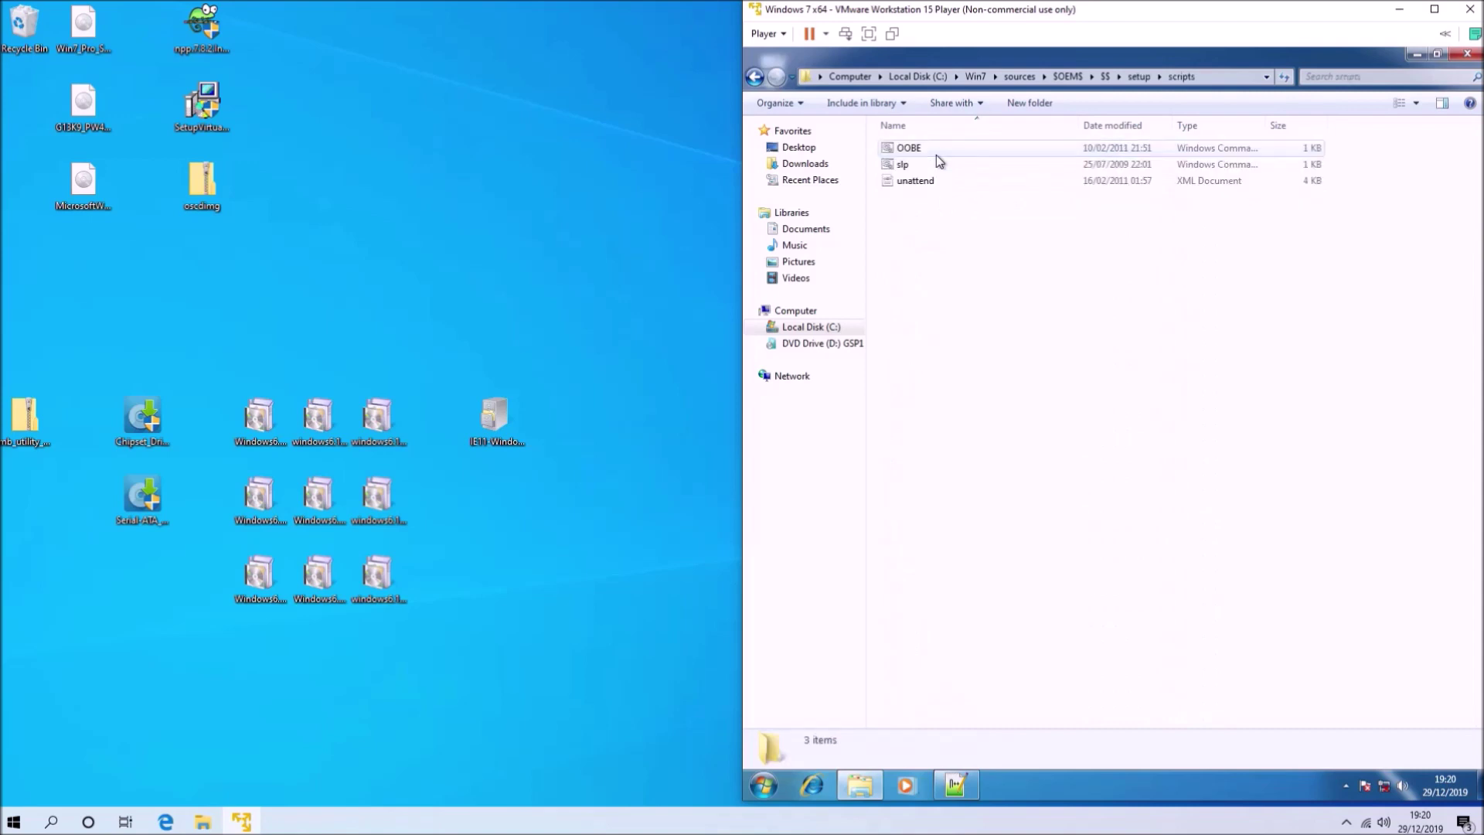
right_click(899, 164)
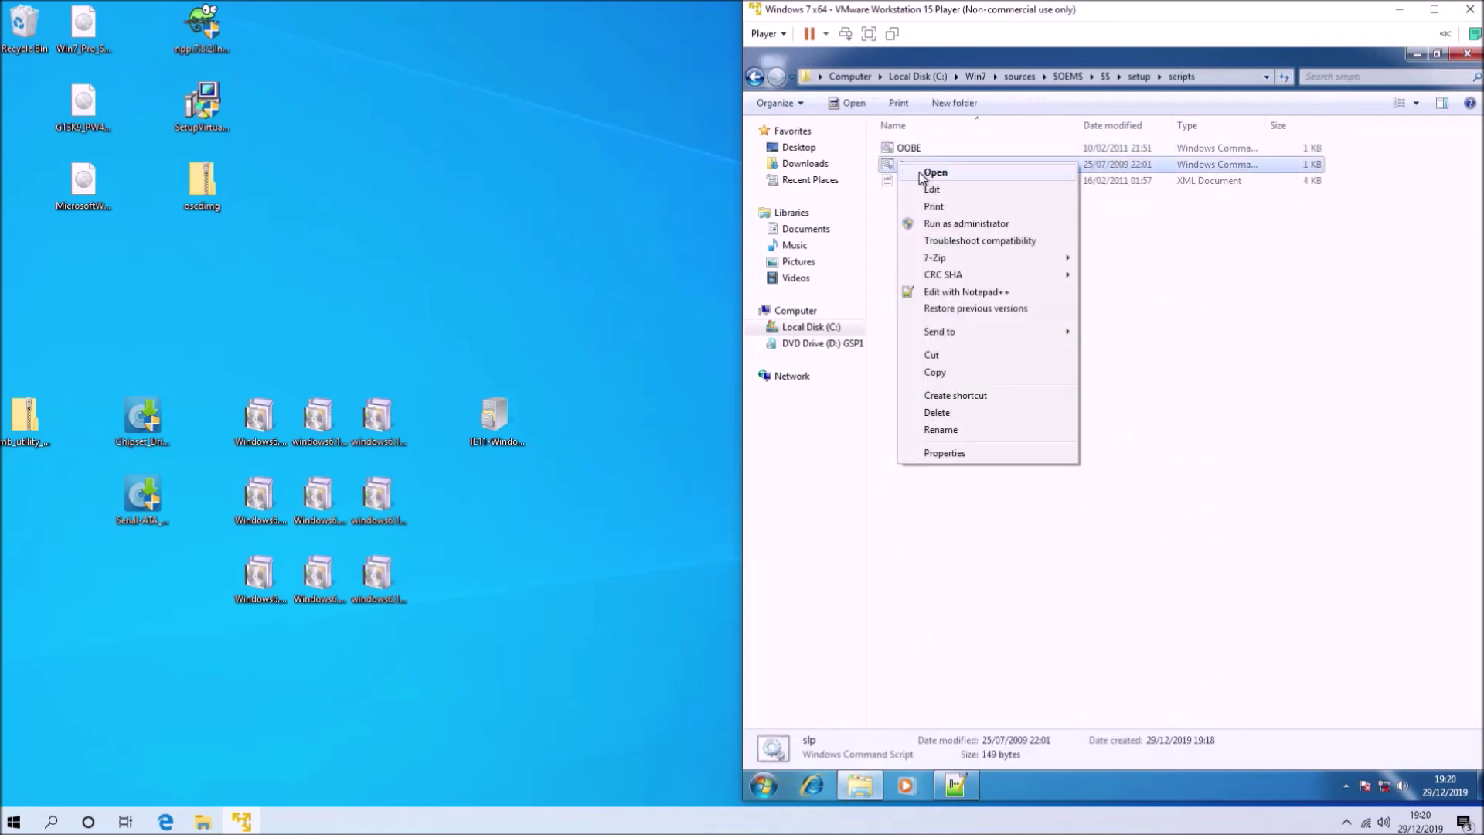
click(983, 293)
drag(1227, 143, 1041, 137)
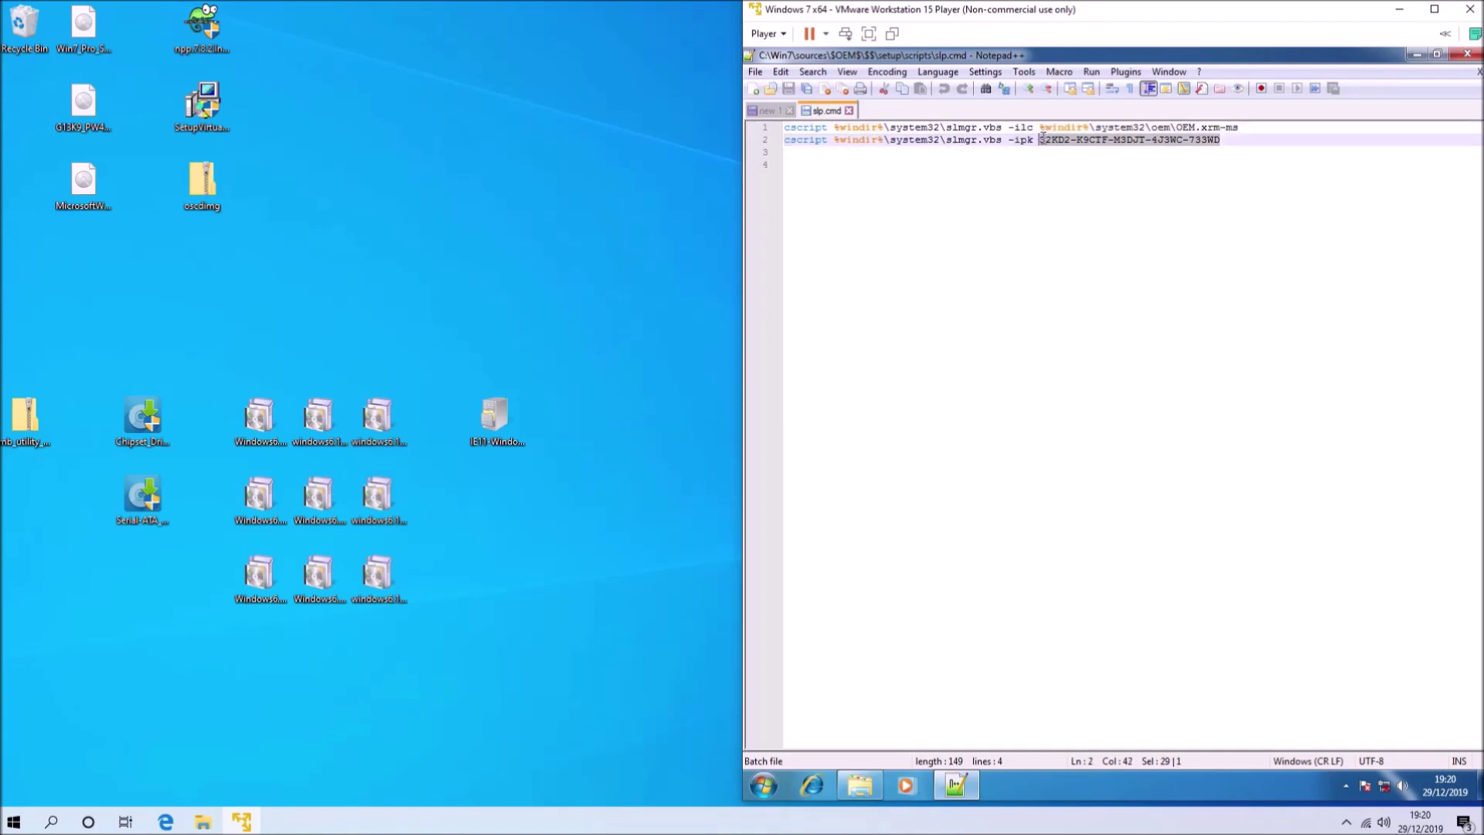
click(849, 110)
Step: Review sources\ei.cfg in Notepad++, checking the professional edition on line 2, then close it
click(1413, 54)
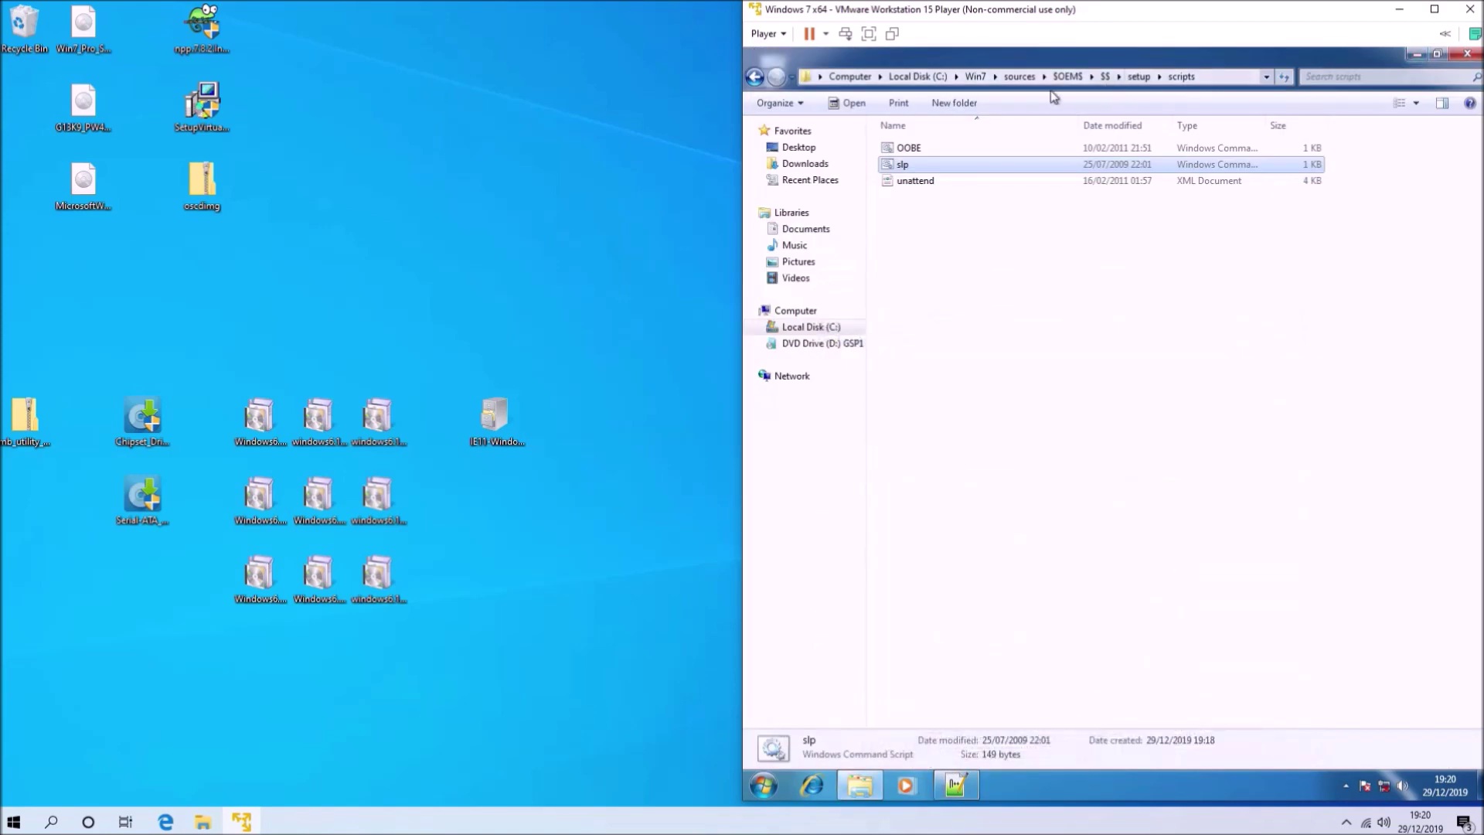
click(1020, 76)
scroll(1025, 344, down, 20)
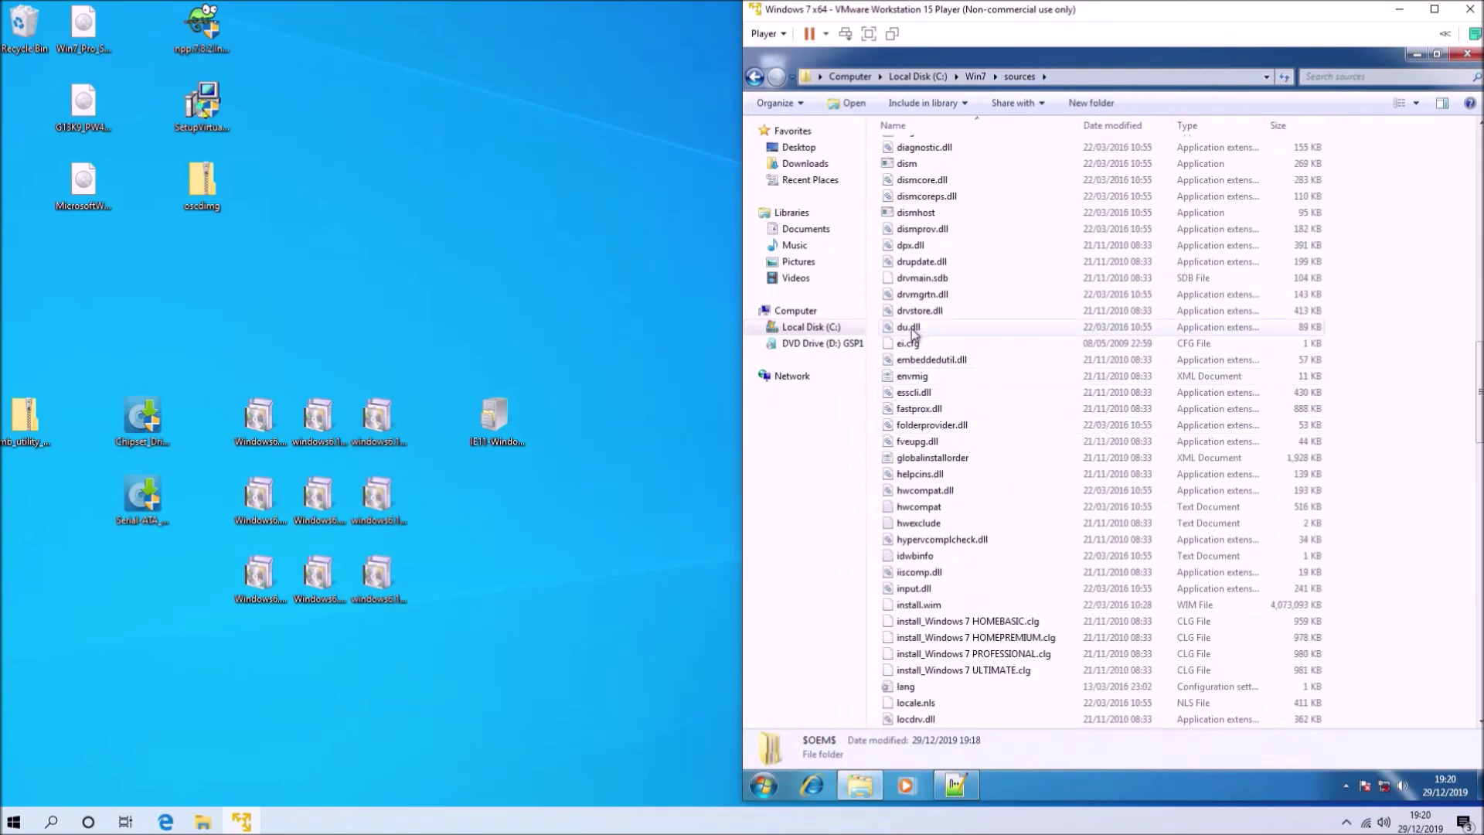
click(909, 343)
right_click(903, 345)
click(974, 406)
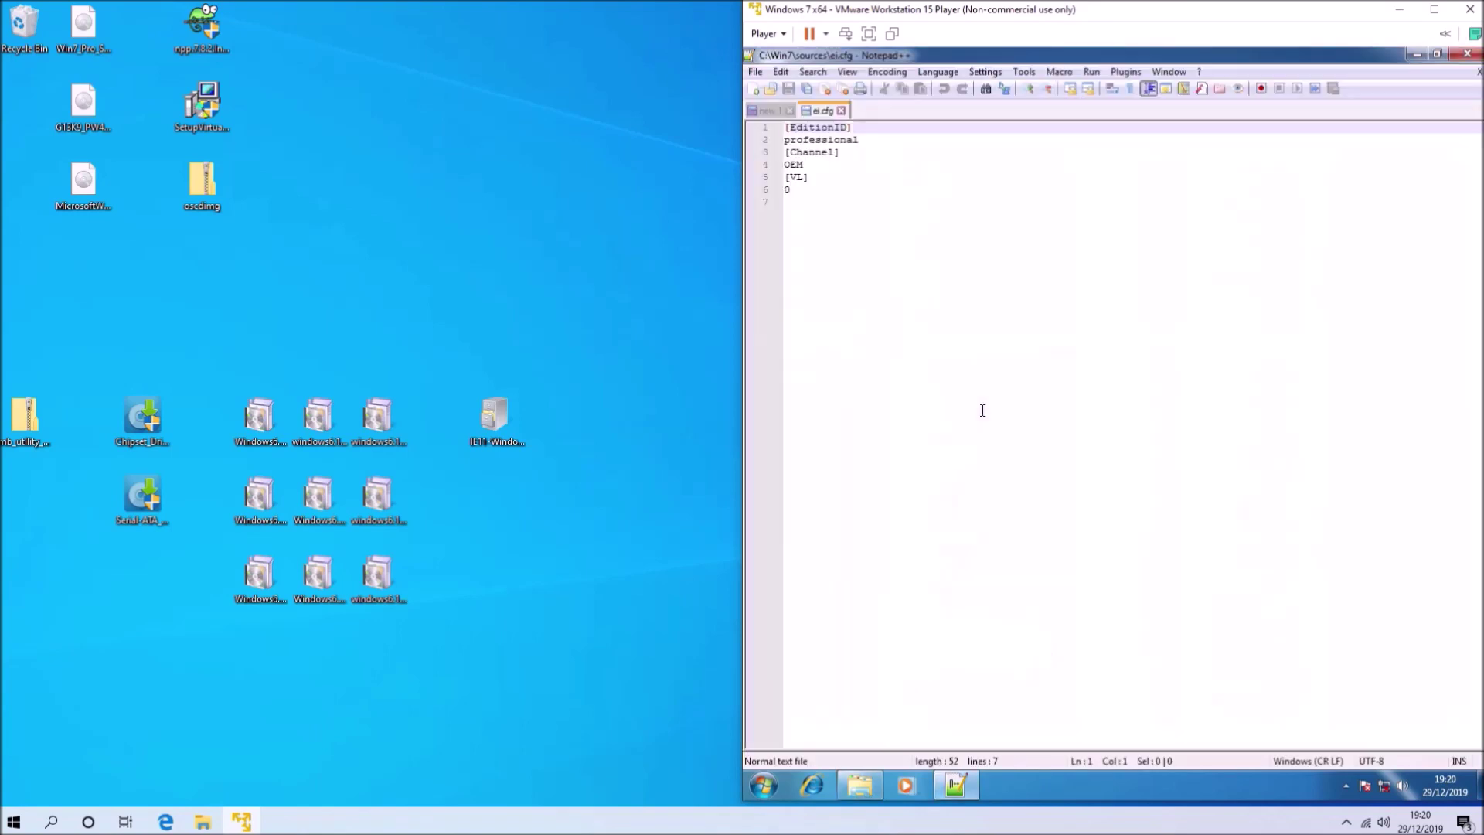
drag(860, 140, 790, 141)
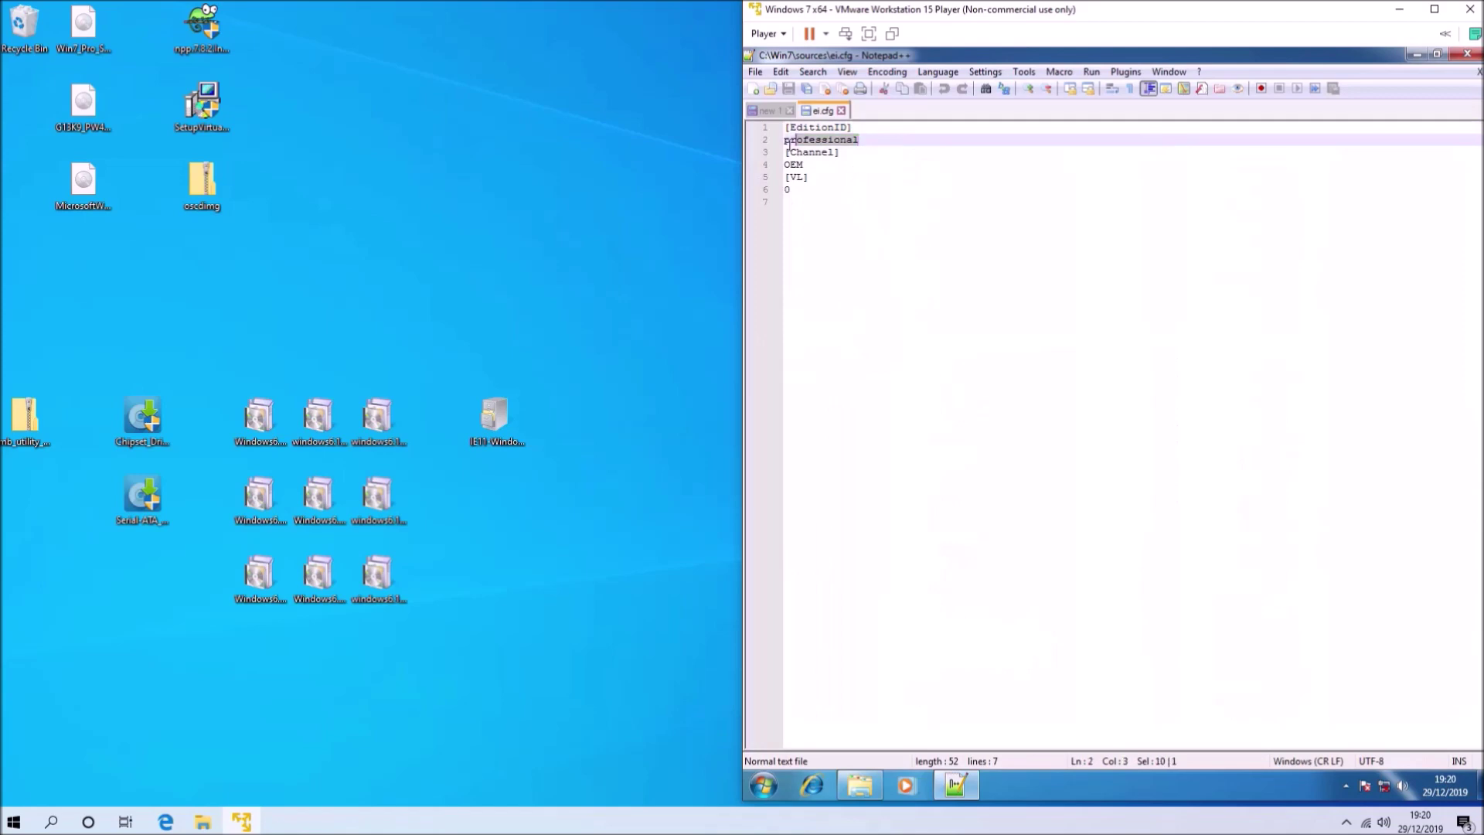
click(841, 111)
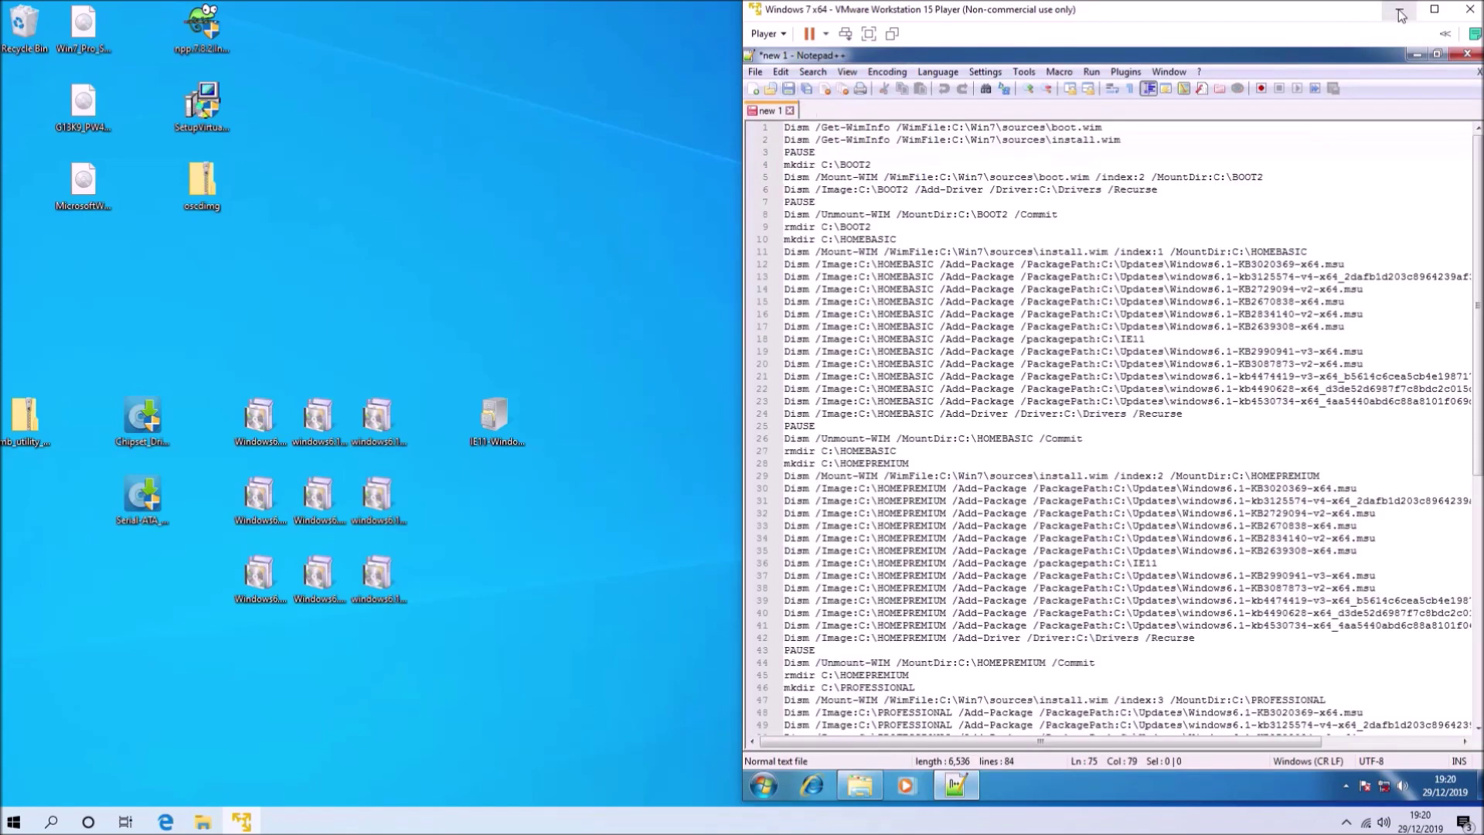
Step: Select and copy the DISM script from the Windows 7 Dism script guide in Edge
click(178, 822)
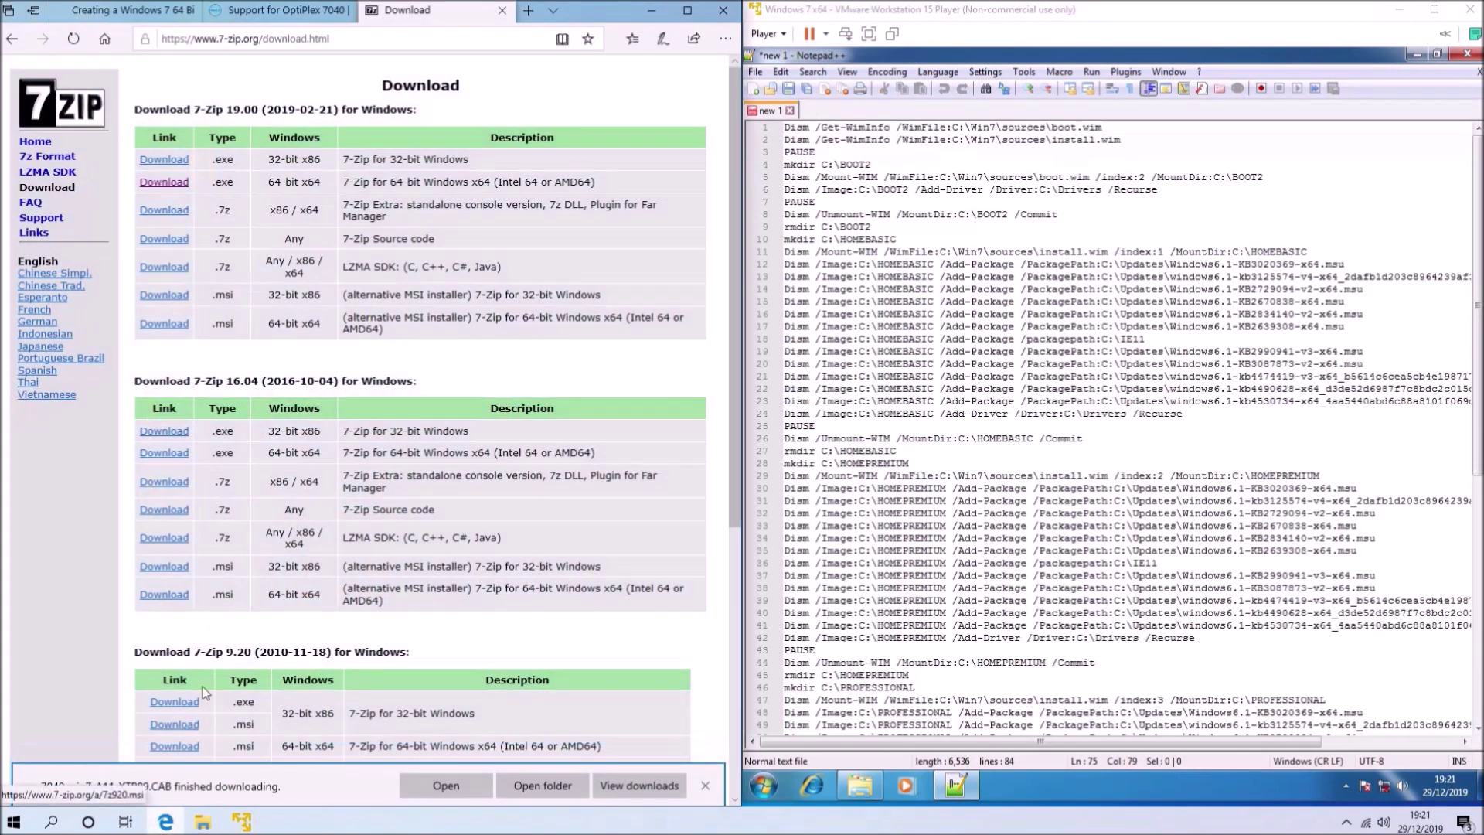
click(114, 16)
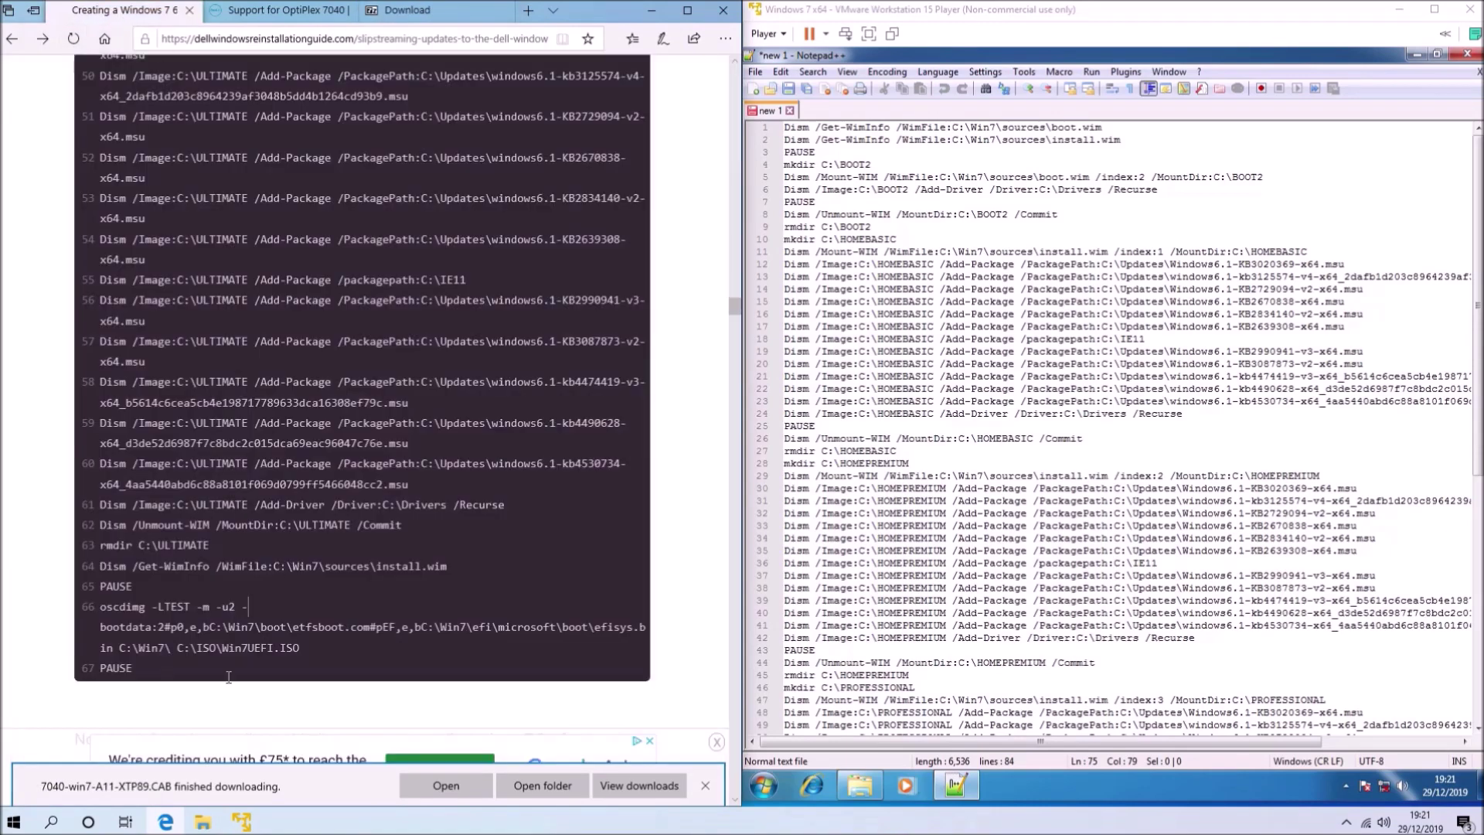
scroll(229, 677, up, 20)
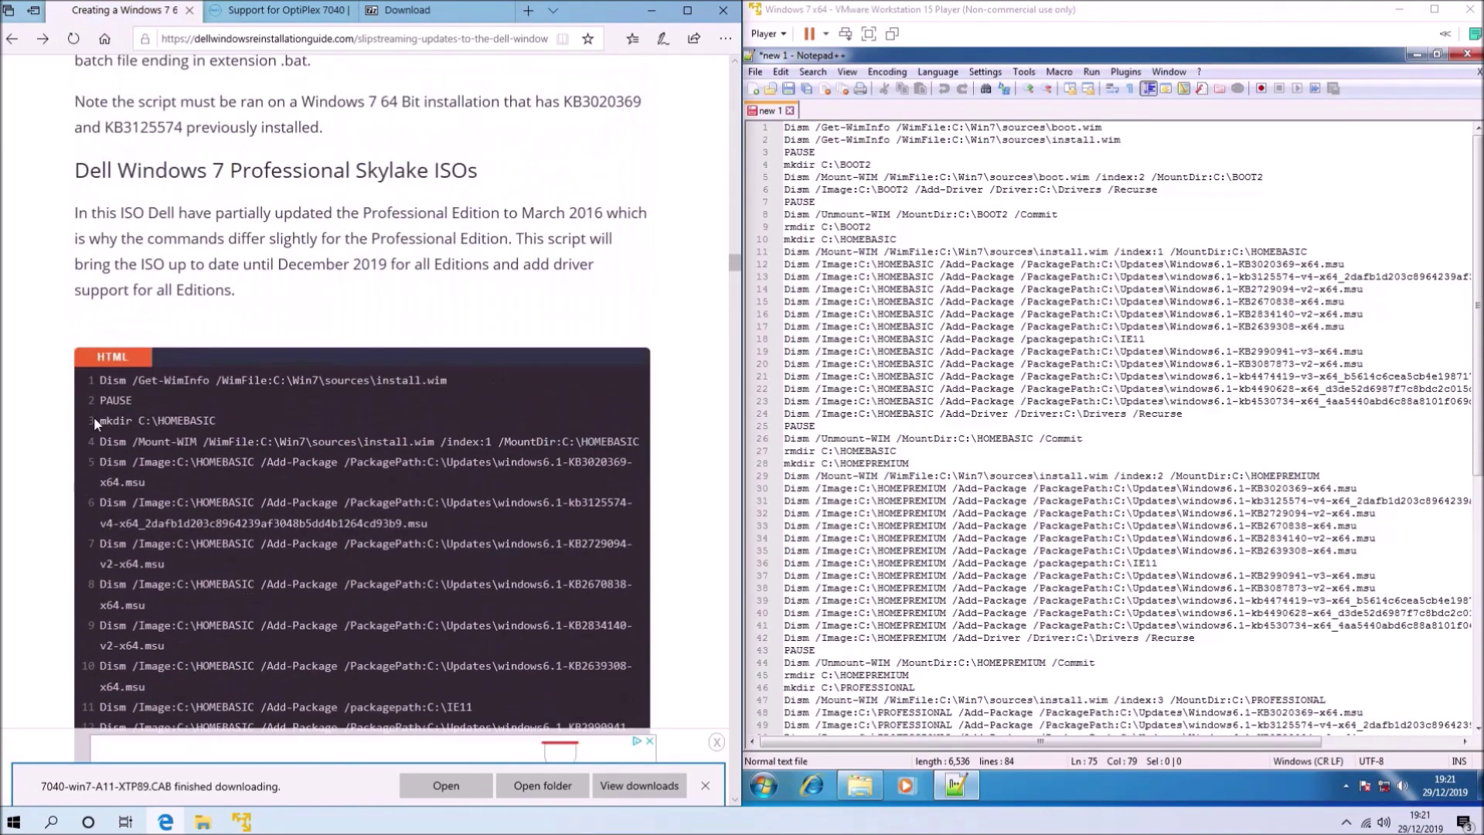
drag(96, 379, 252, 551)
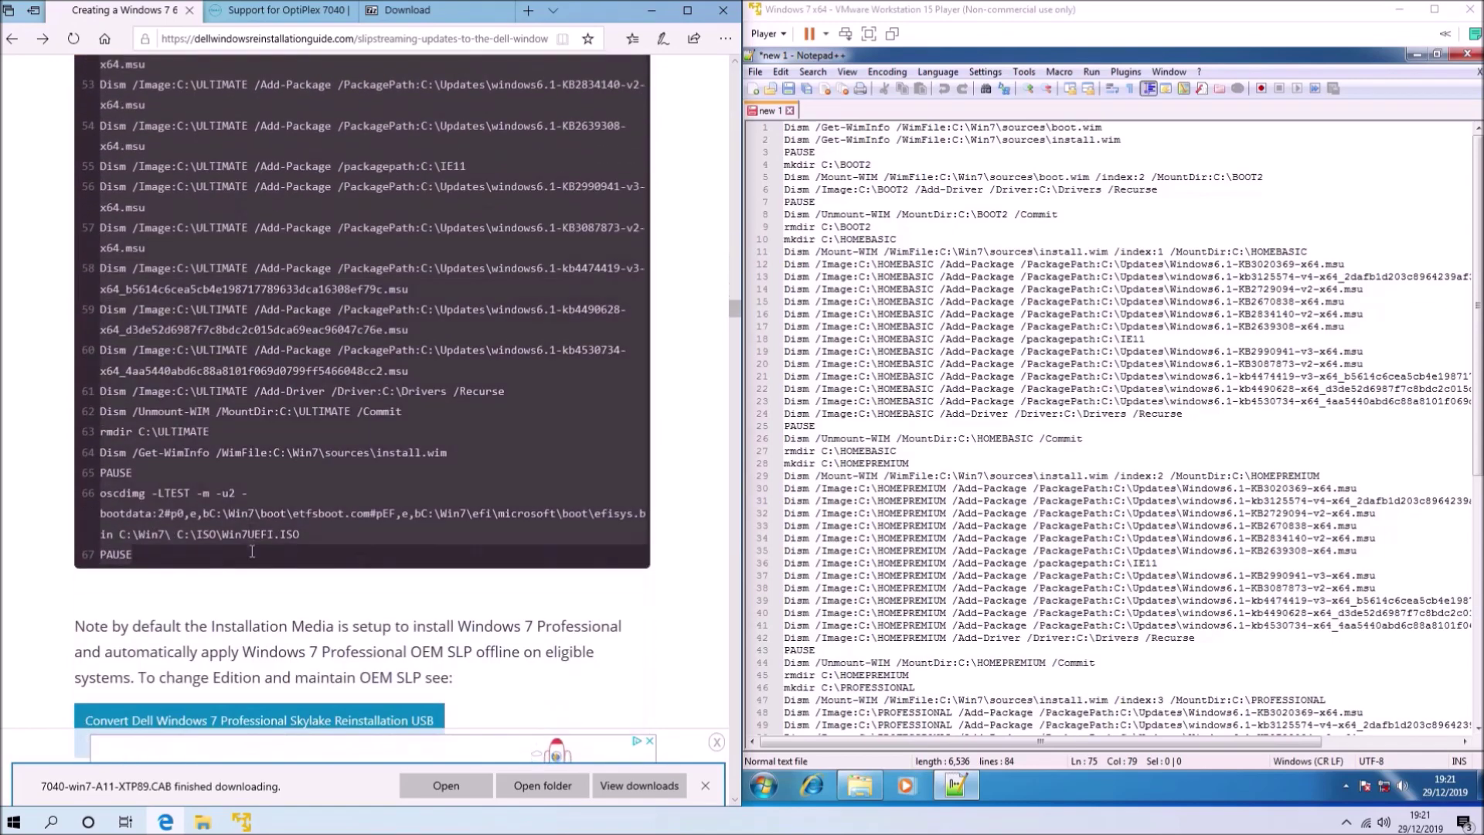
right_click(291, 470)
click(315, 484)
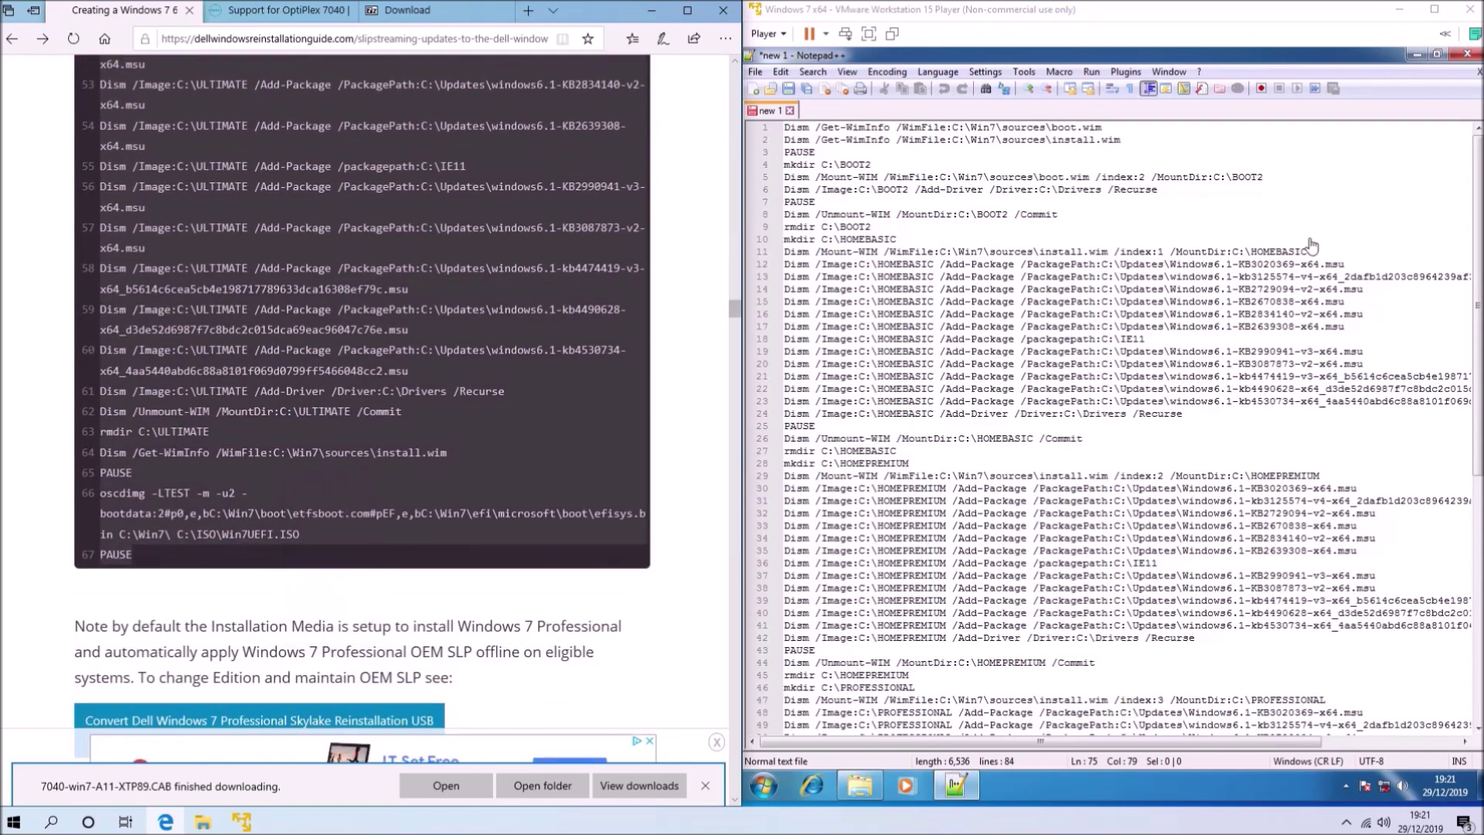
Step: Bring Notepad++ back up in the guest and start a new empty document
click(1413, 54)
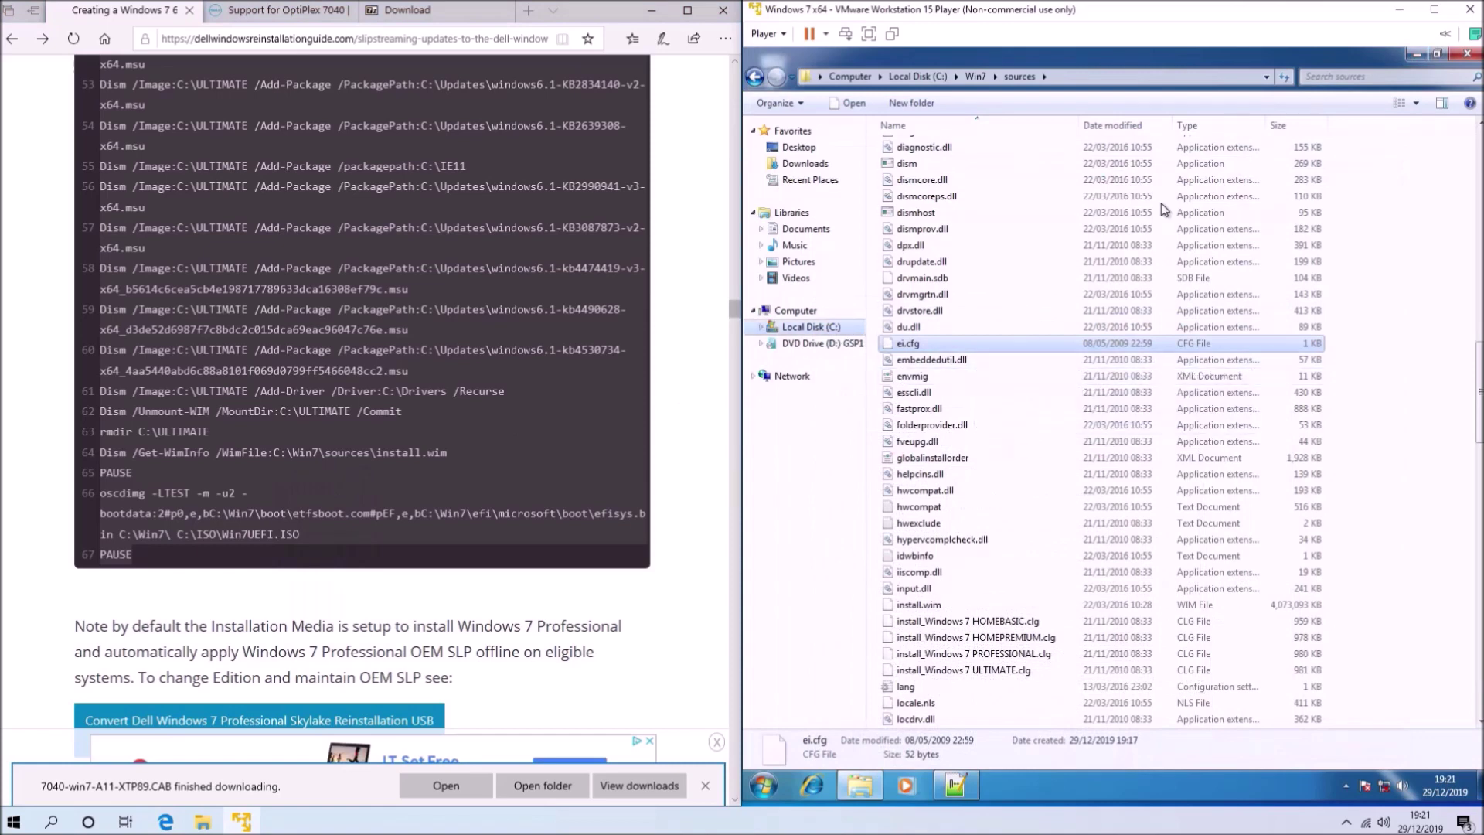
click(1417, 54)
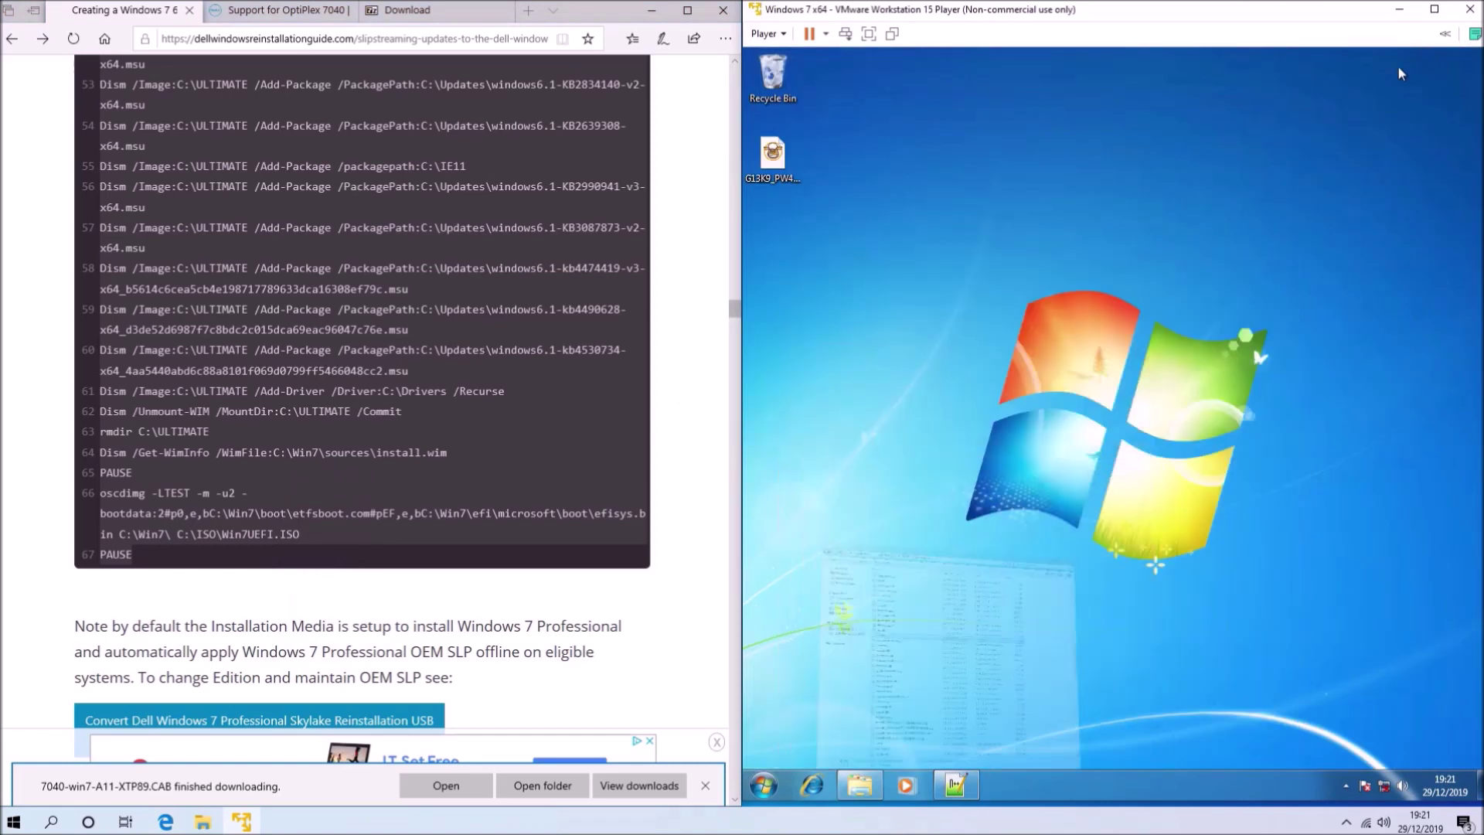
click(957, 785)
click(759, 89)
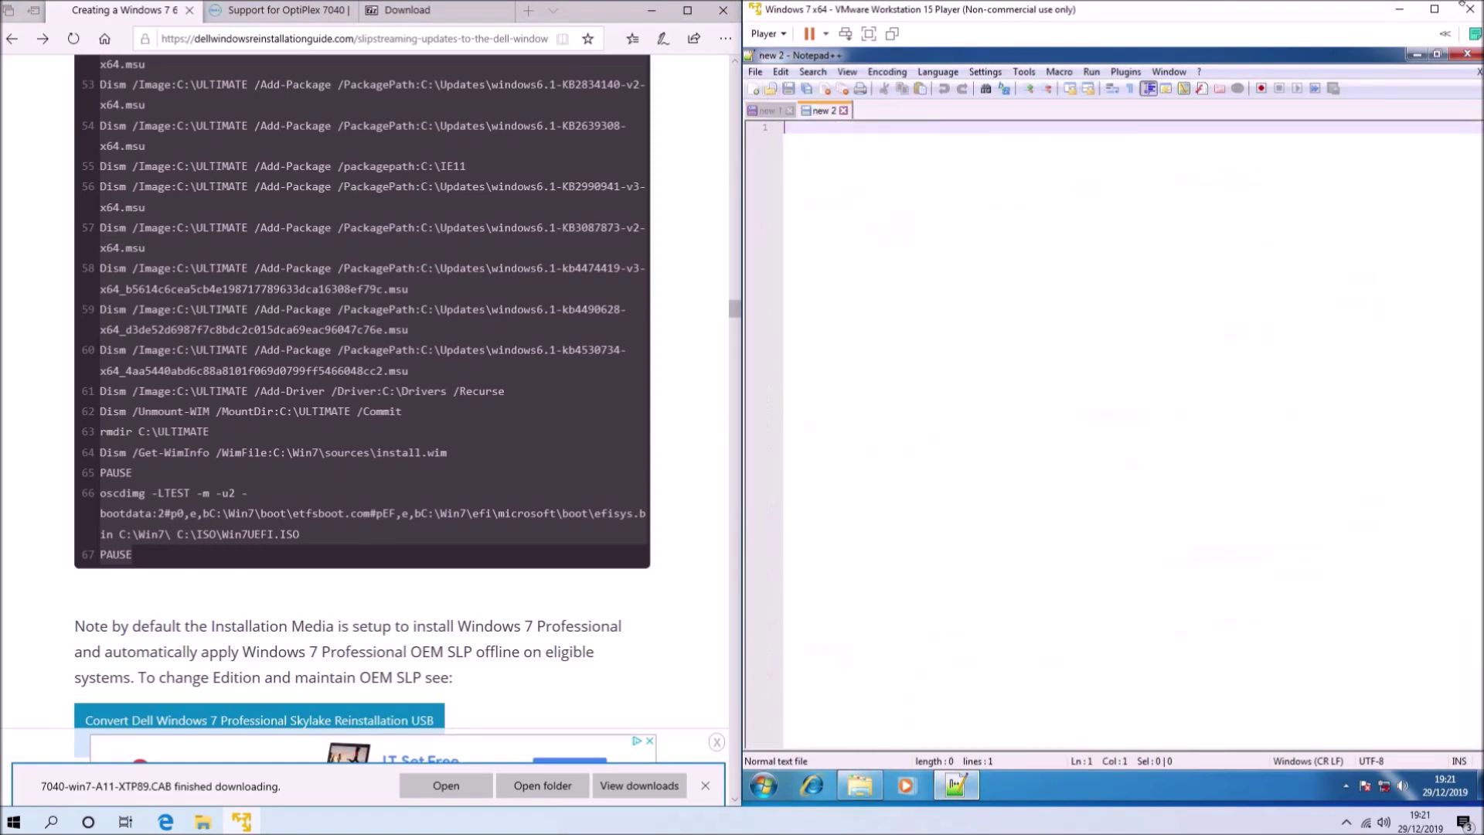
Step: Maximize the VM window and paste the DISM script into the new document
click(1438, 9)
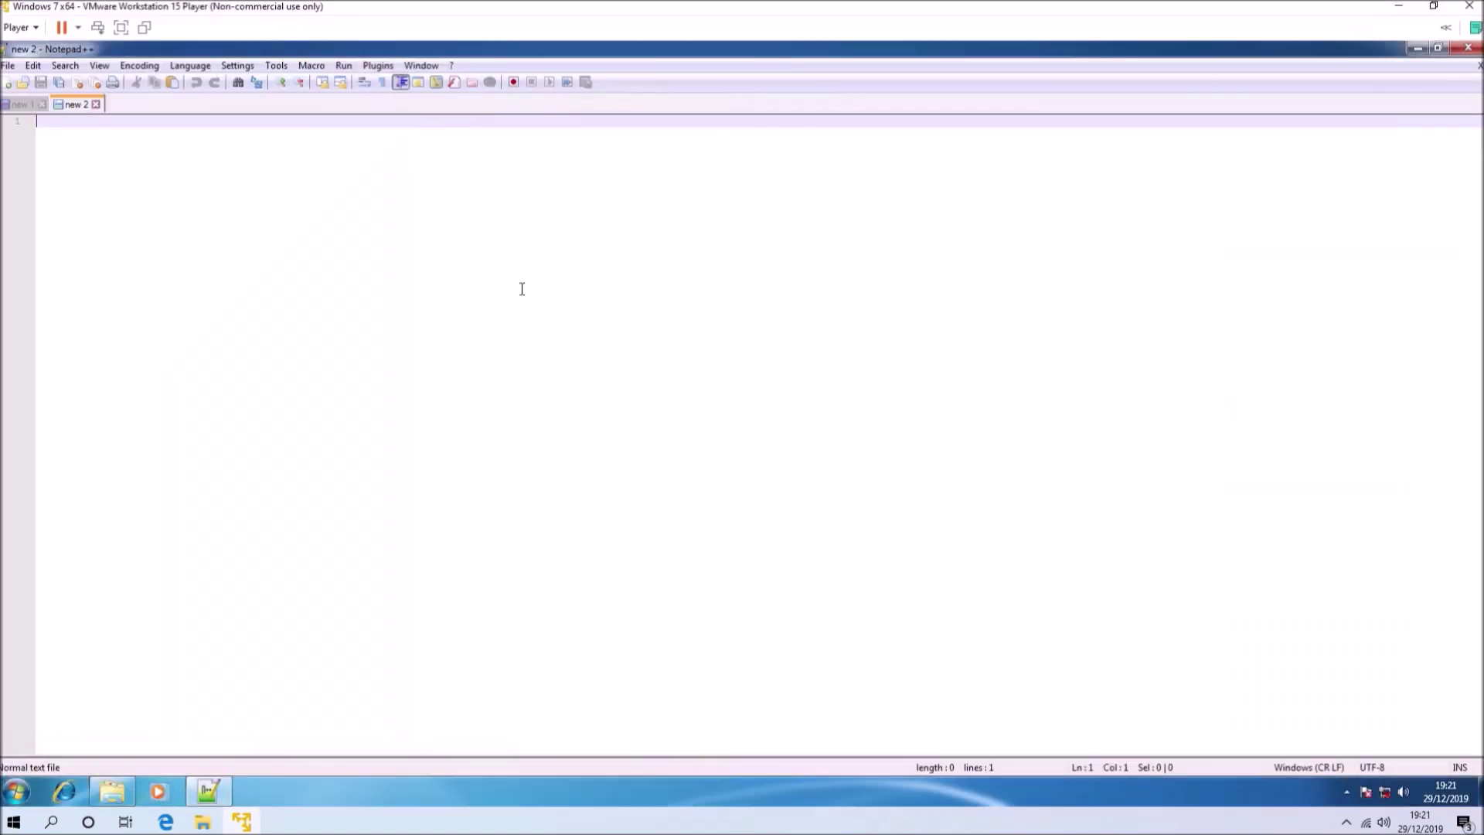
key(ctrl+v)
scroll(521, 289, up, 10)
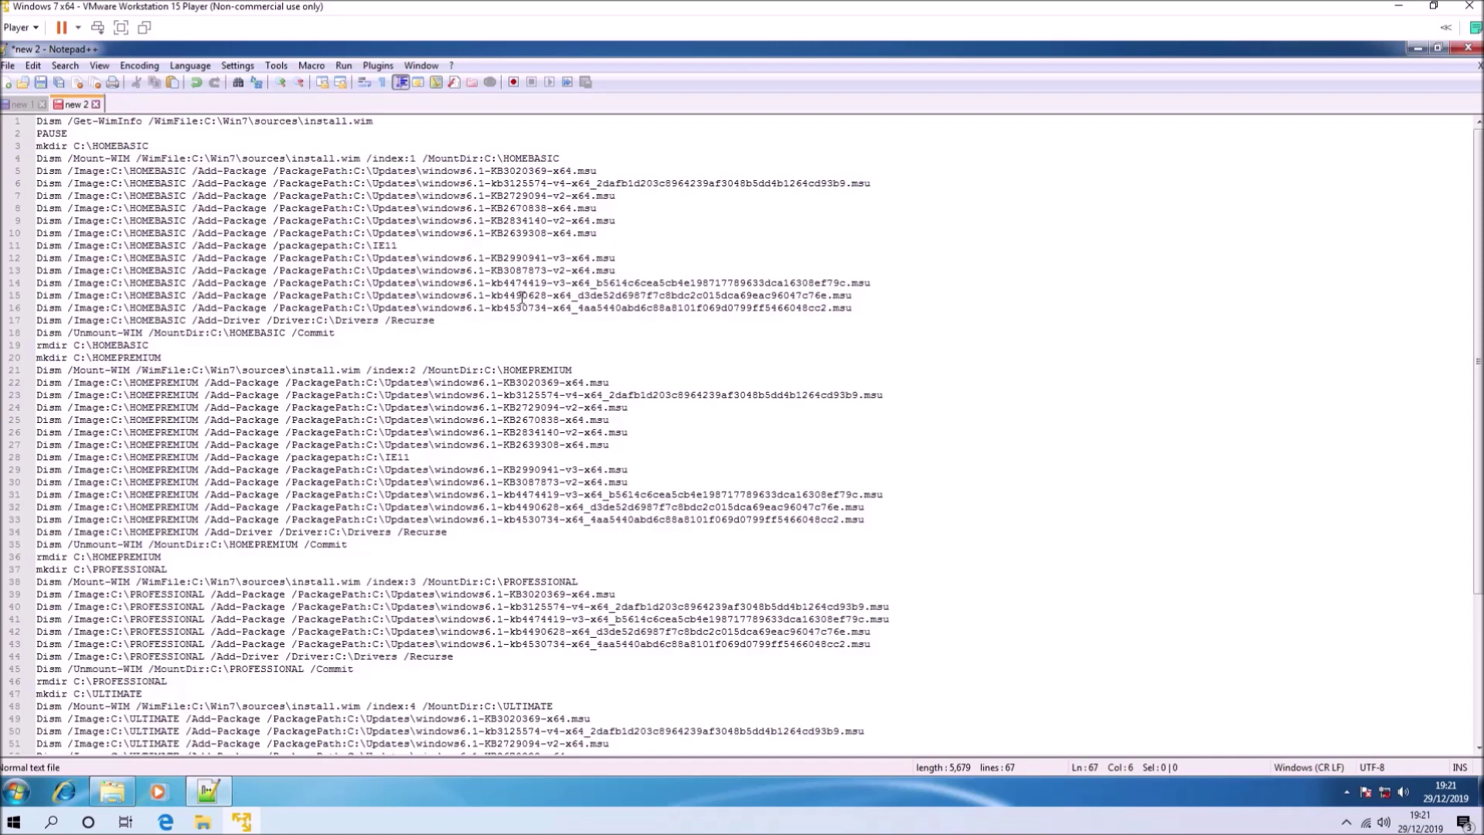
scroll(522, 297, down, 5)
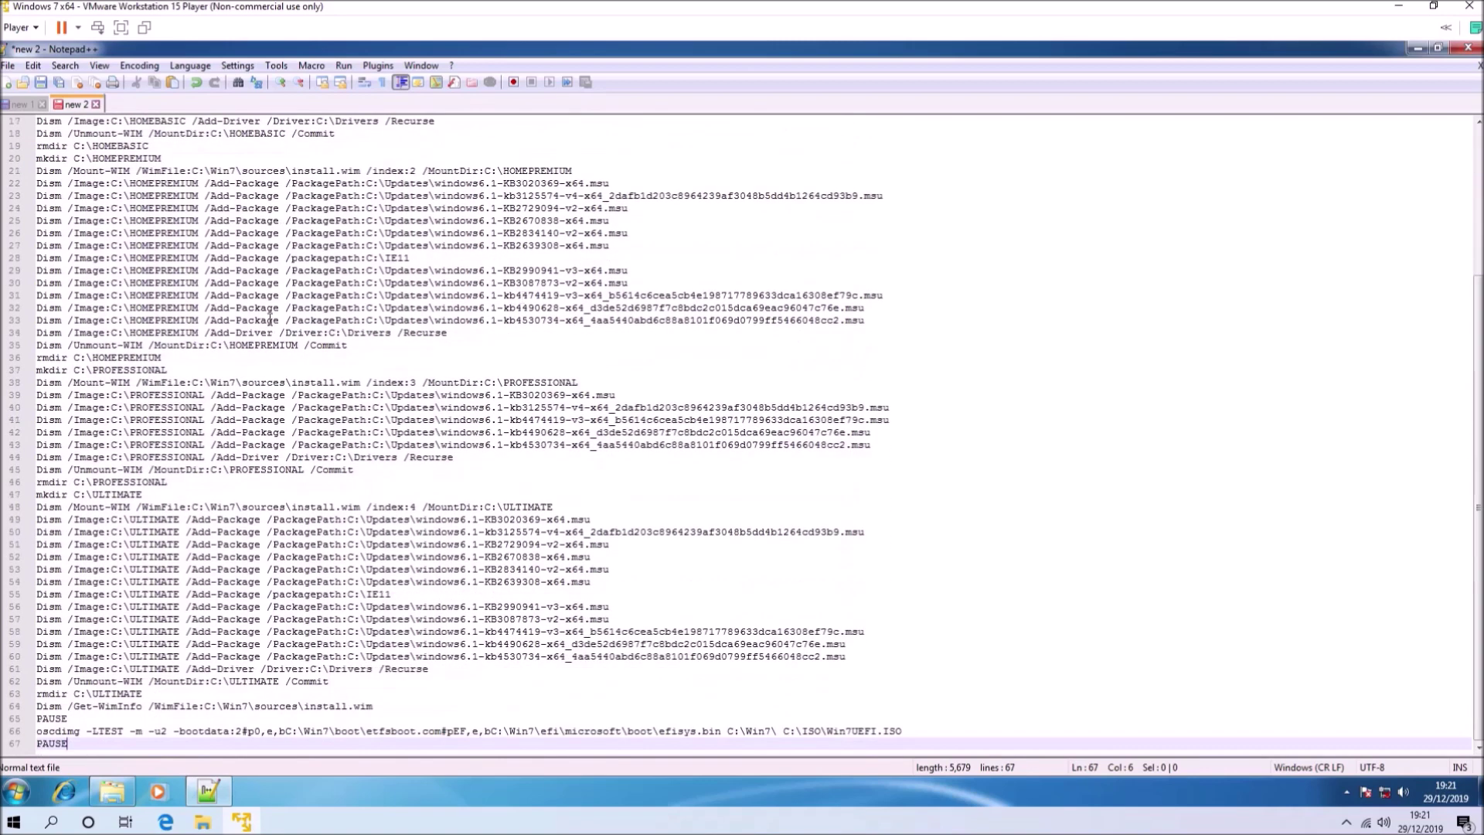
click(9, 66)
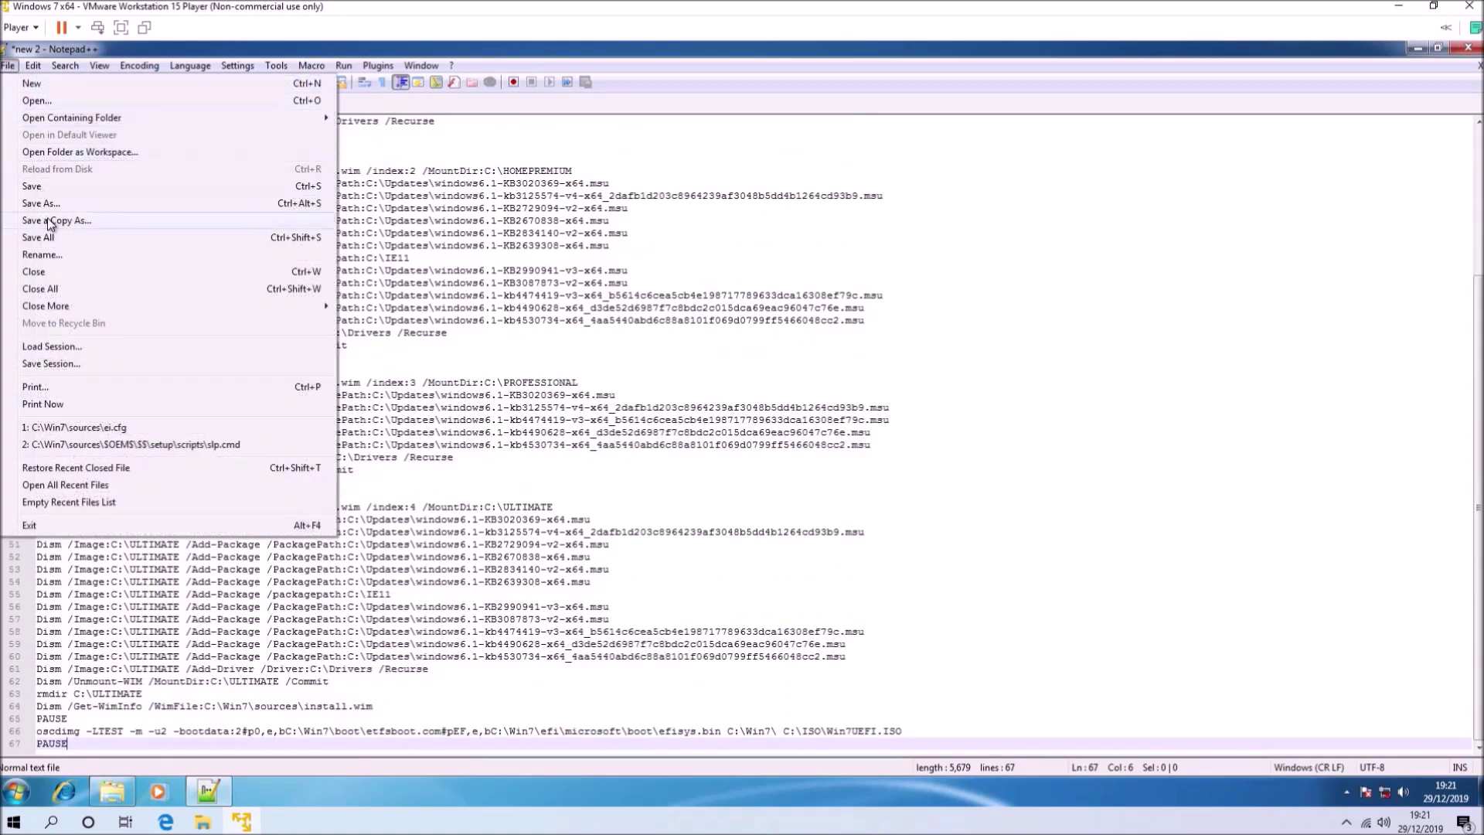
click(365, 208)
scroll(276, 208, up, 5)
Step: Insert PAUSE lines after lines 17, 35 and 45 of the script
click(453, 320)
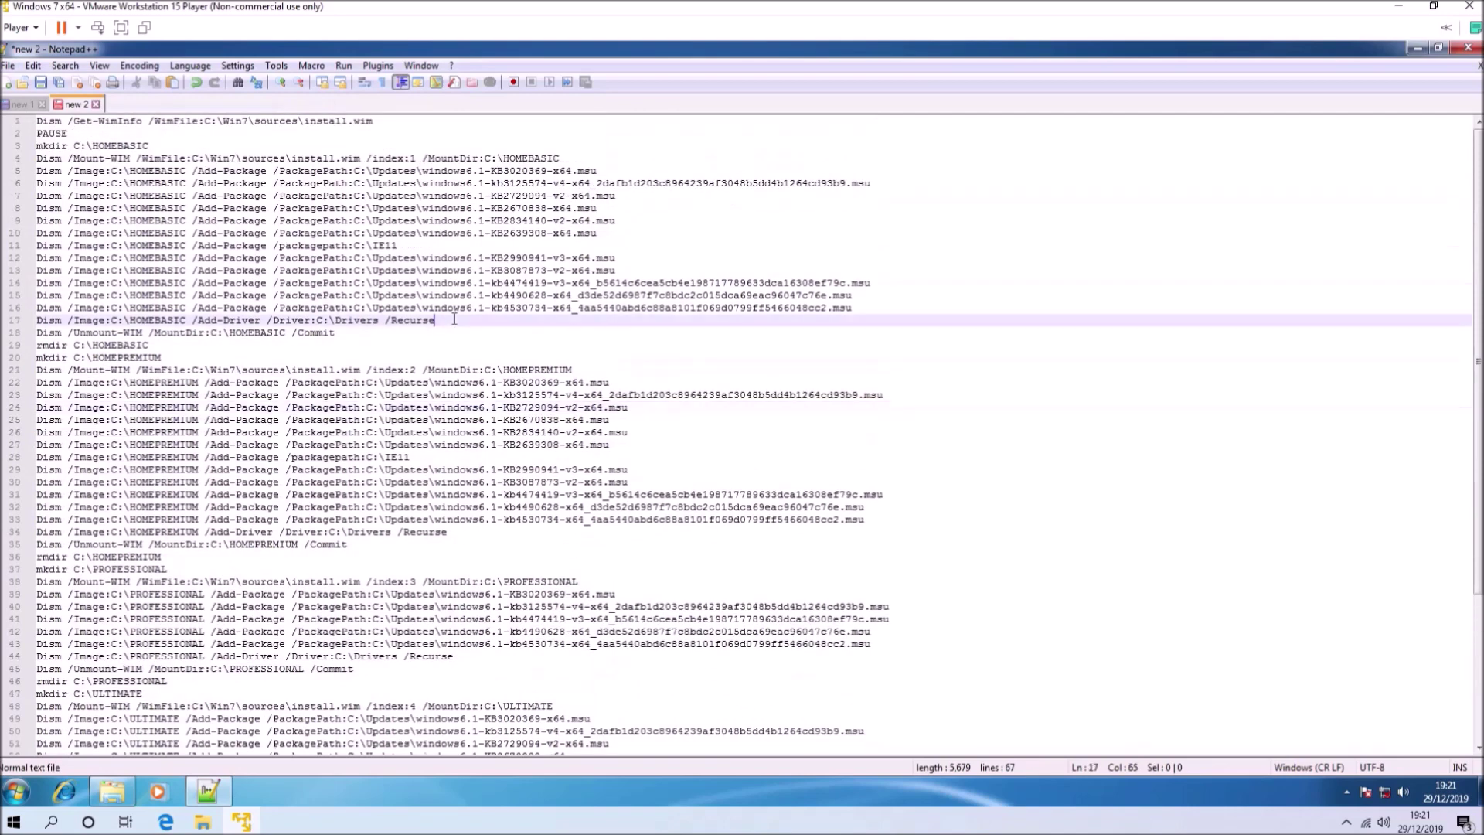
key(Return)
text(PAUS)
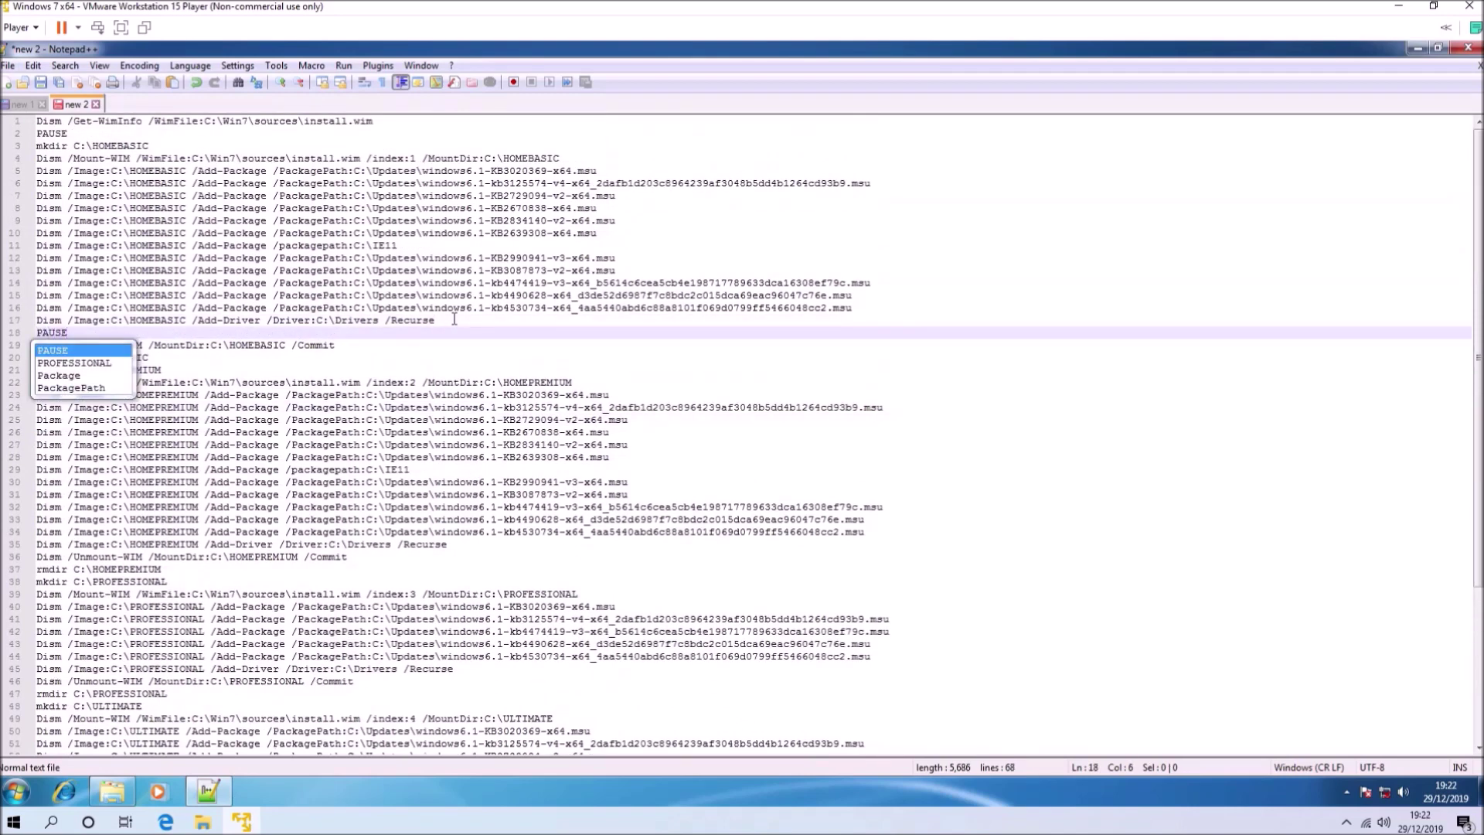
text(E)
click(473, 563)
click(473, 548)
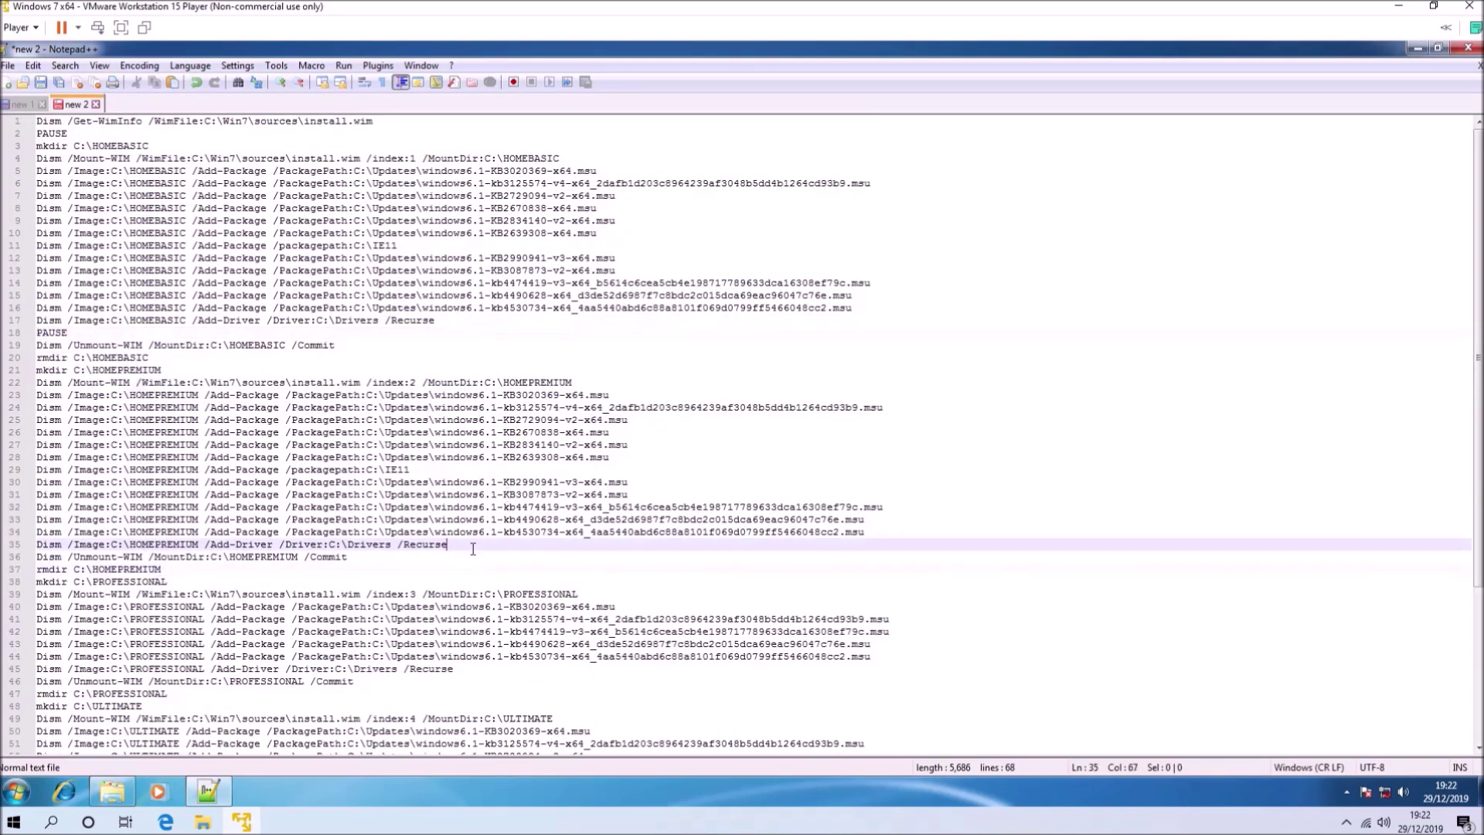
key(Return)
text(PAUSE)
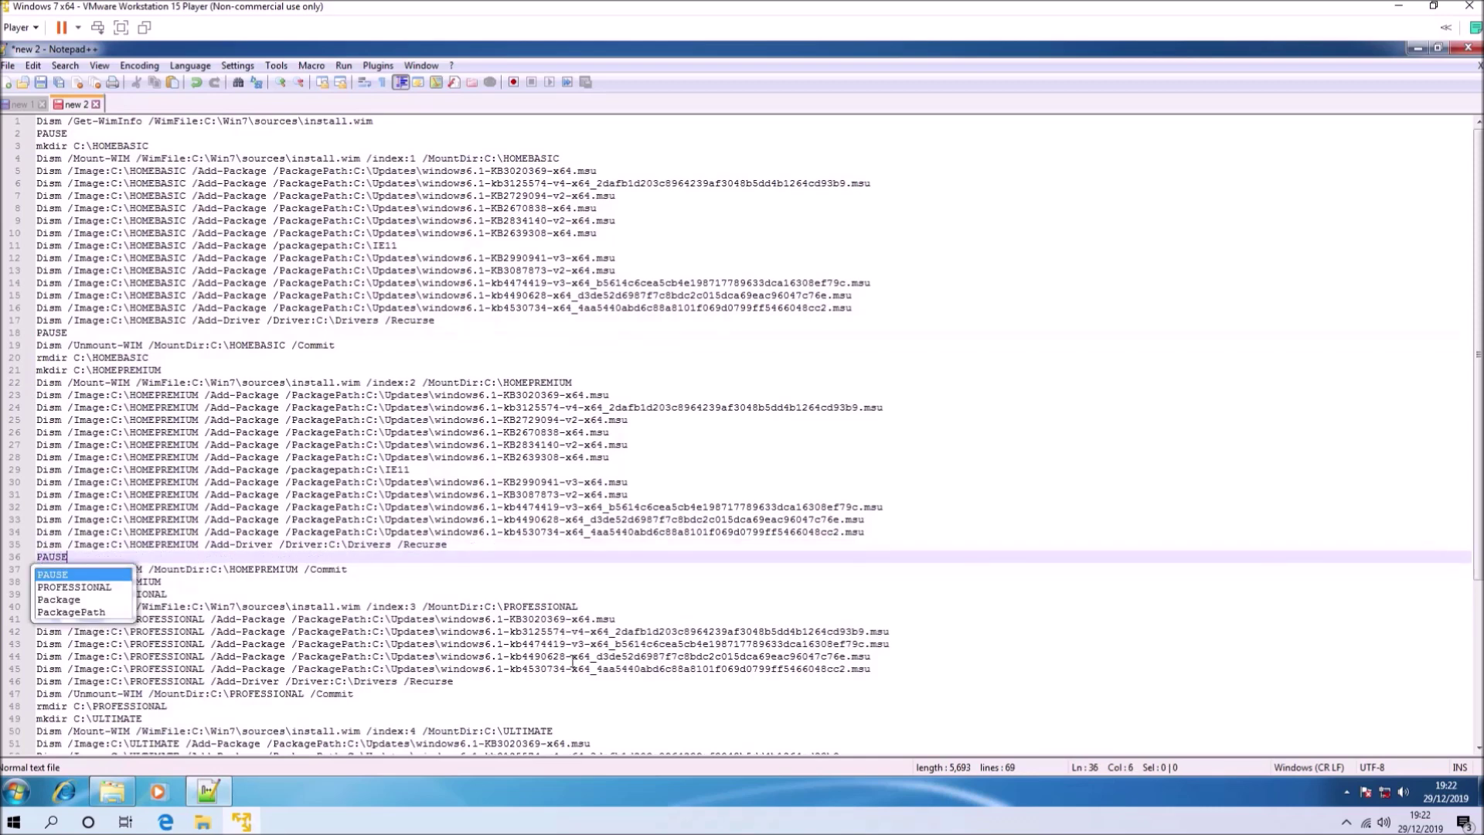
click(937, 673)
key(Return)
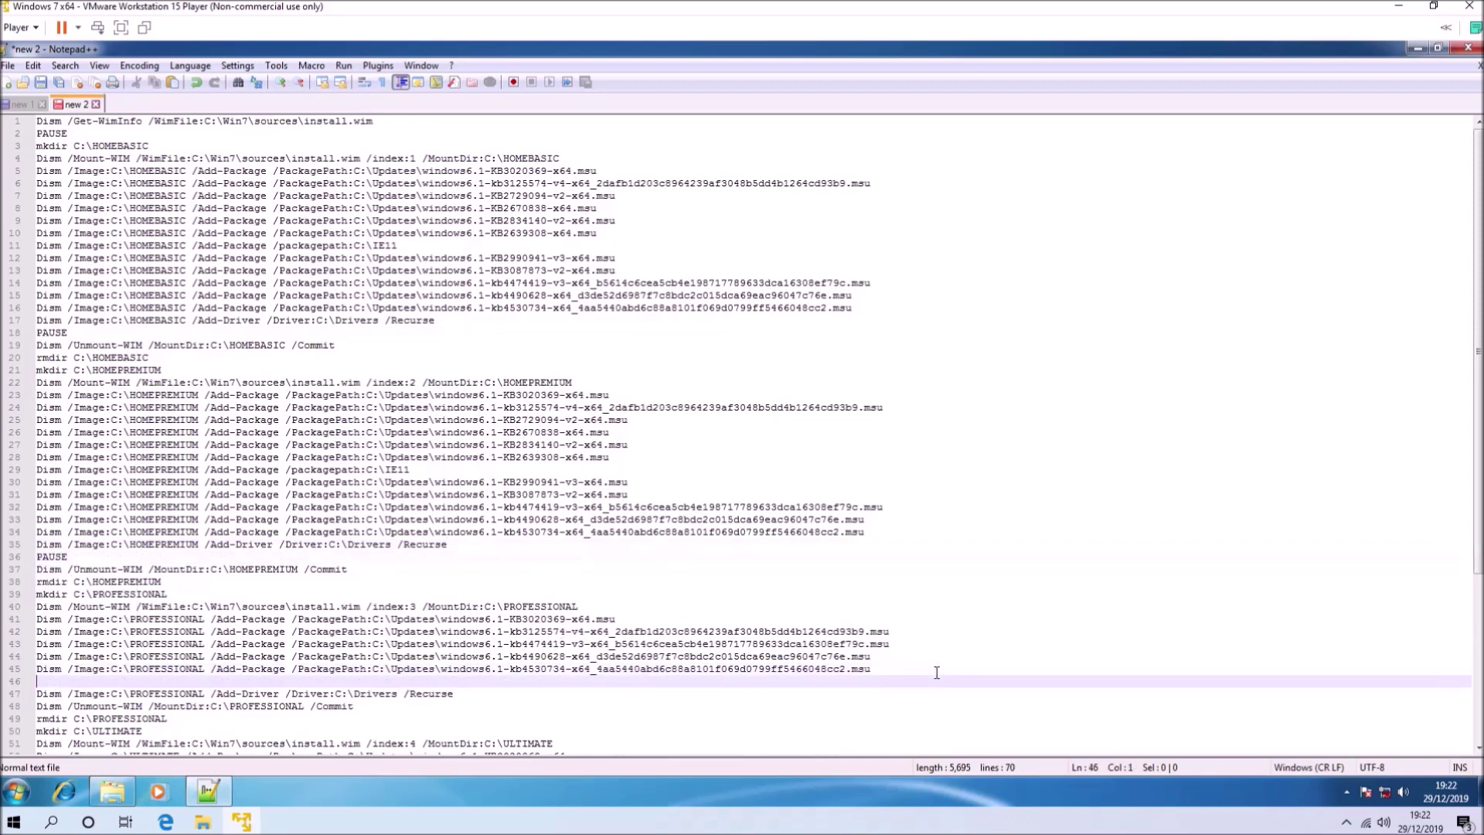
text(PAUSE)
scroll(925, 704, down, 6)
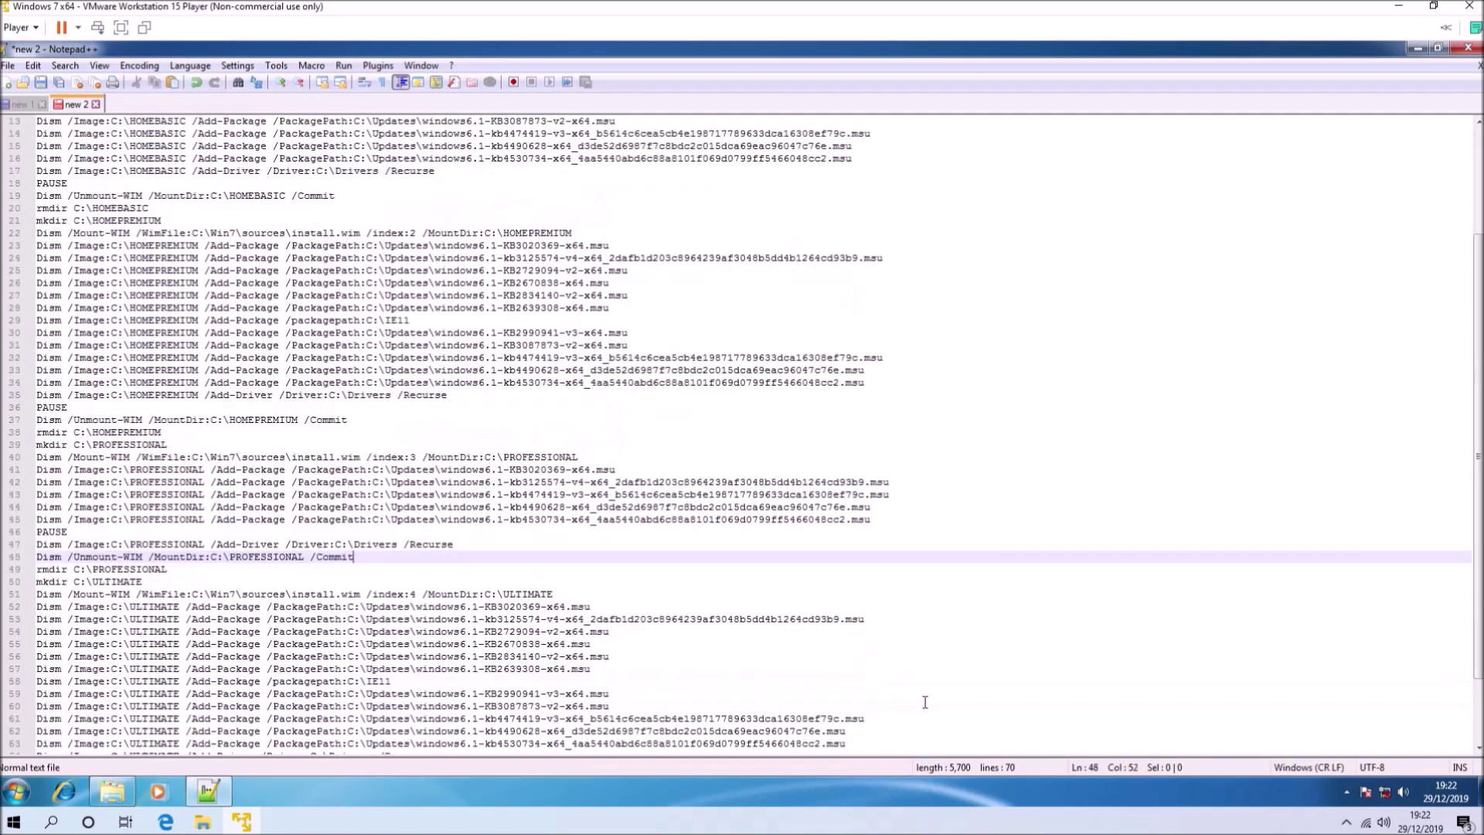
click(947, 663)
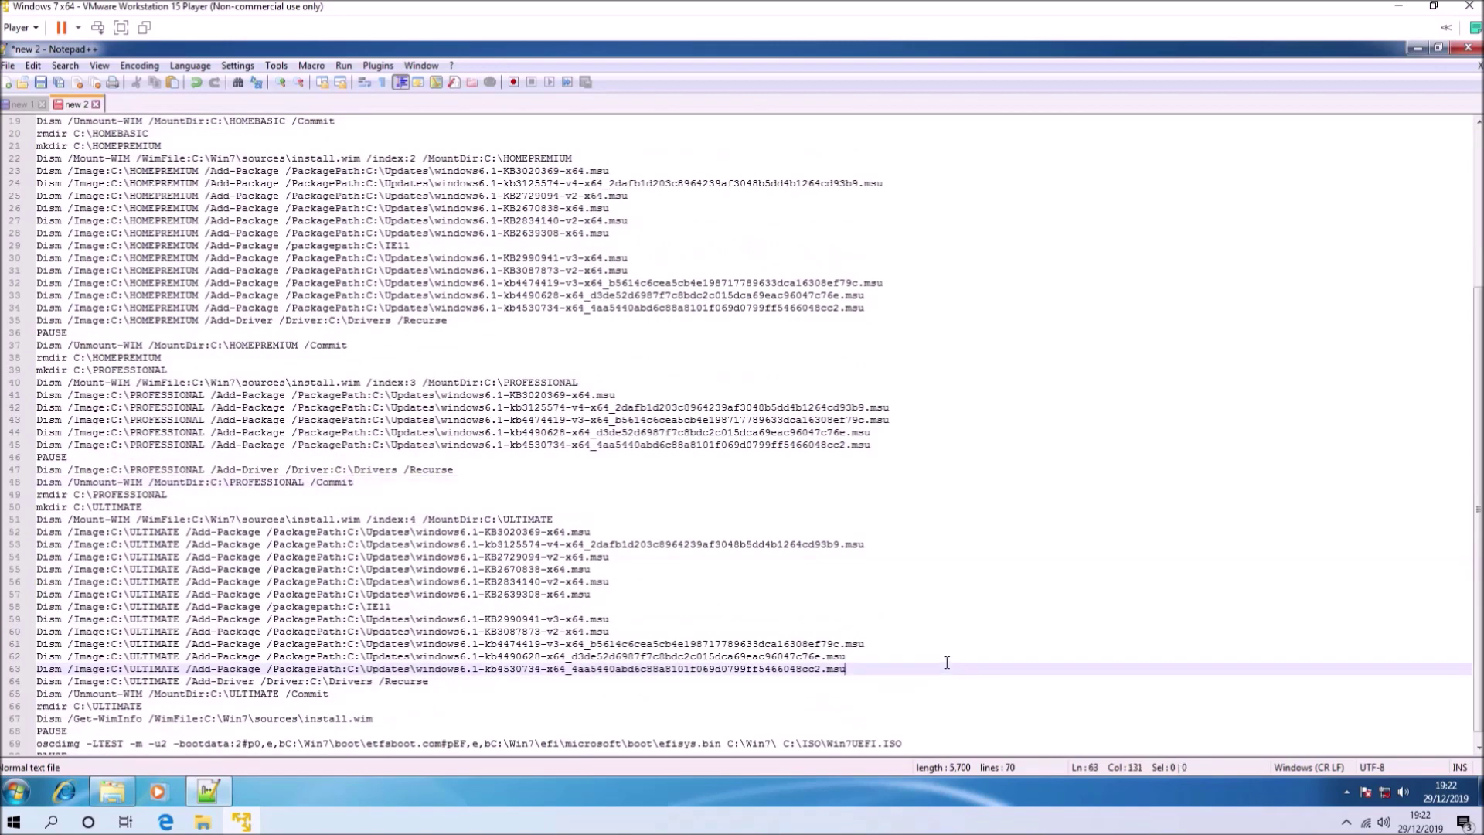
Step: Remove the misplaced PAUSE on line 46 and add PAUSE after the PROFESSIONAL and ULTIMATE Add-Driver lines
drag(235, 462, 12, 461)
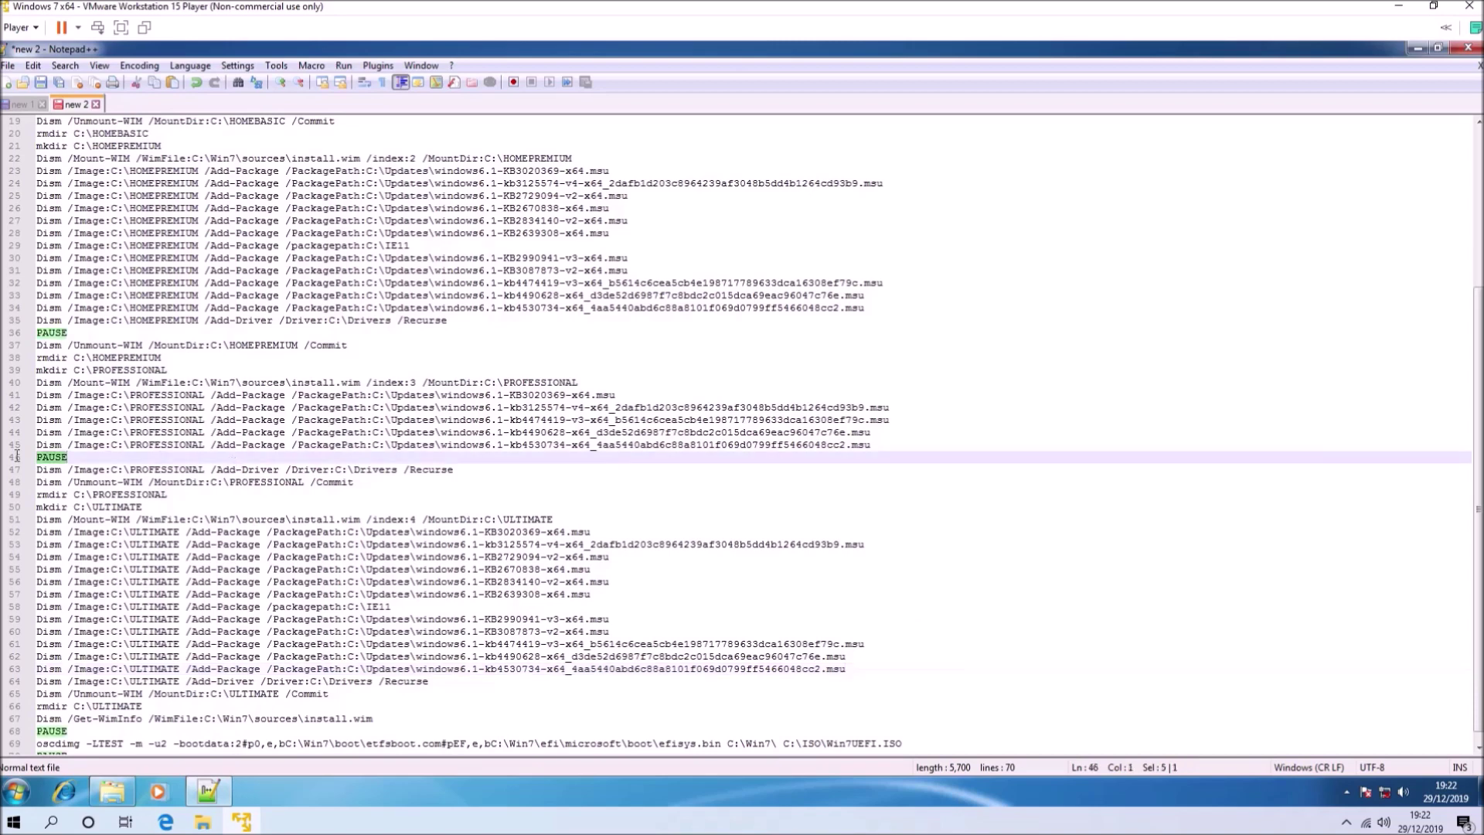
key(Delete)
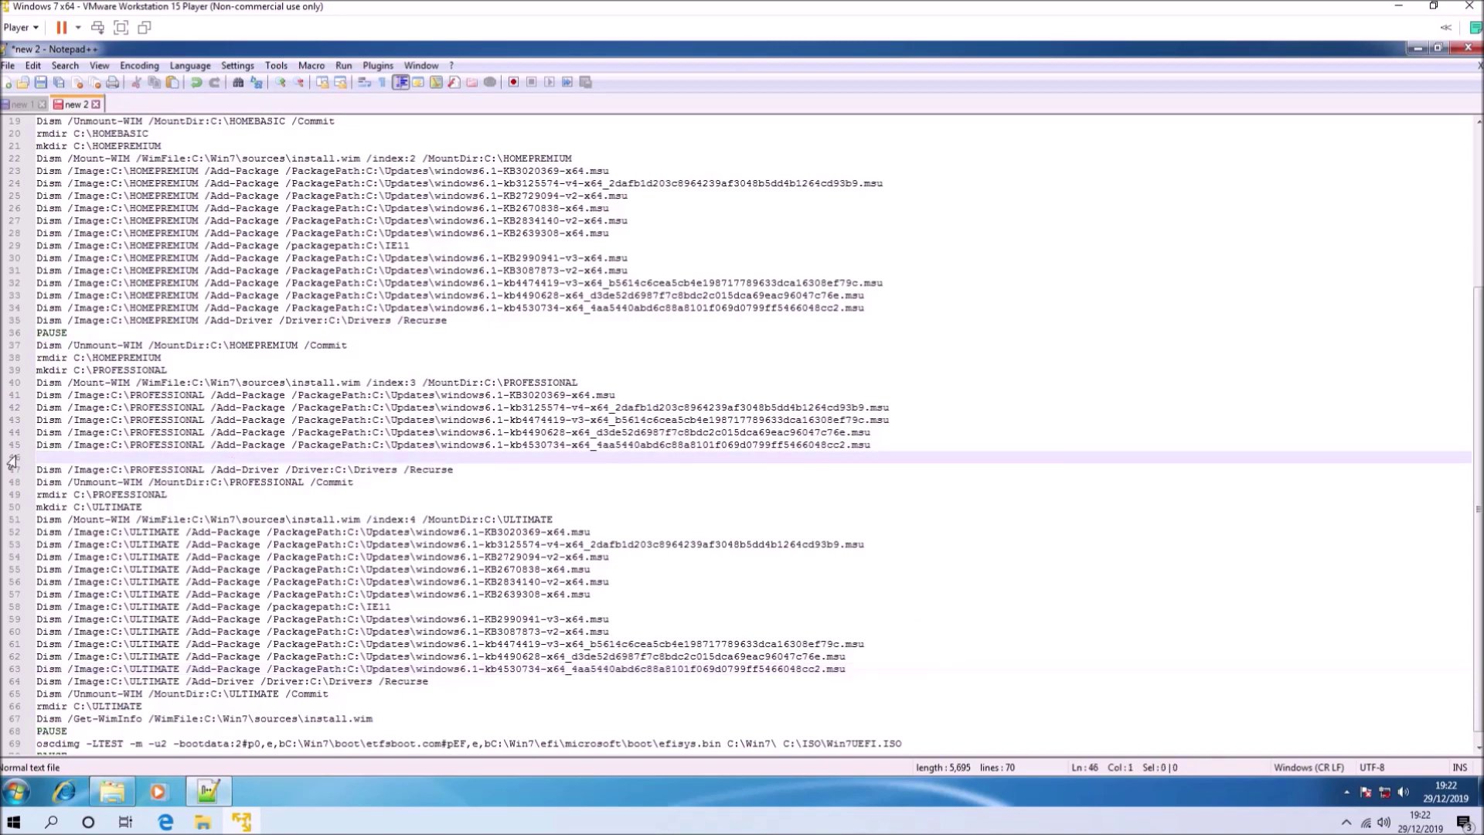
key(Delete)
click(531, 457)
key(Return)
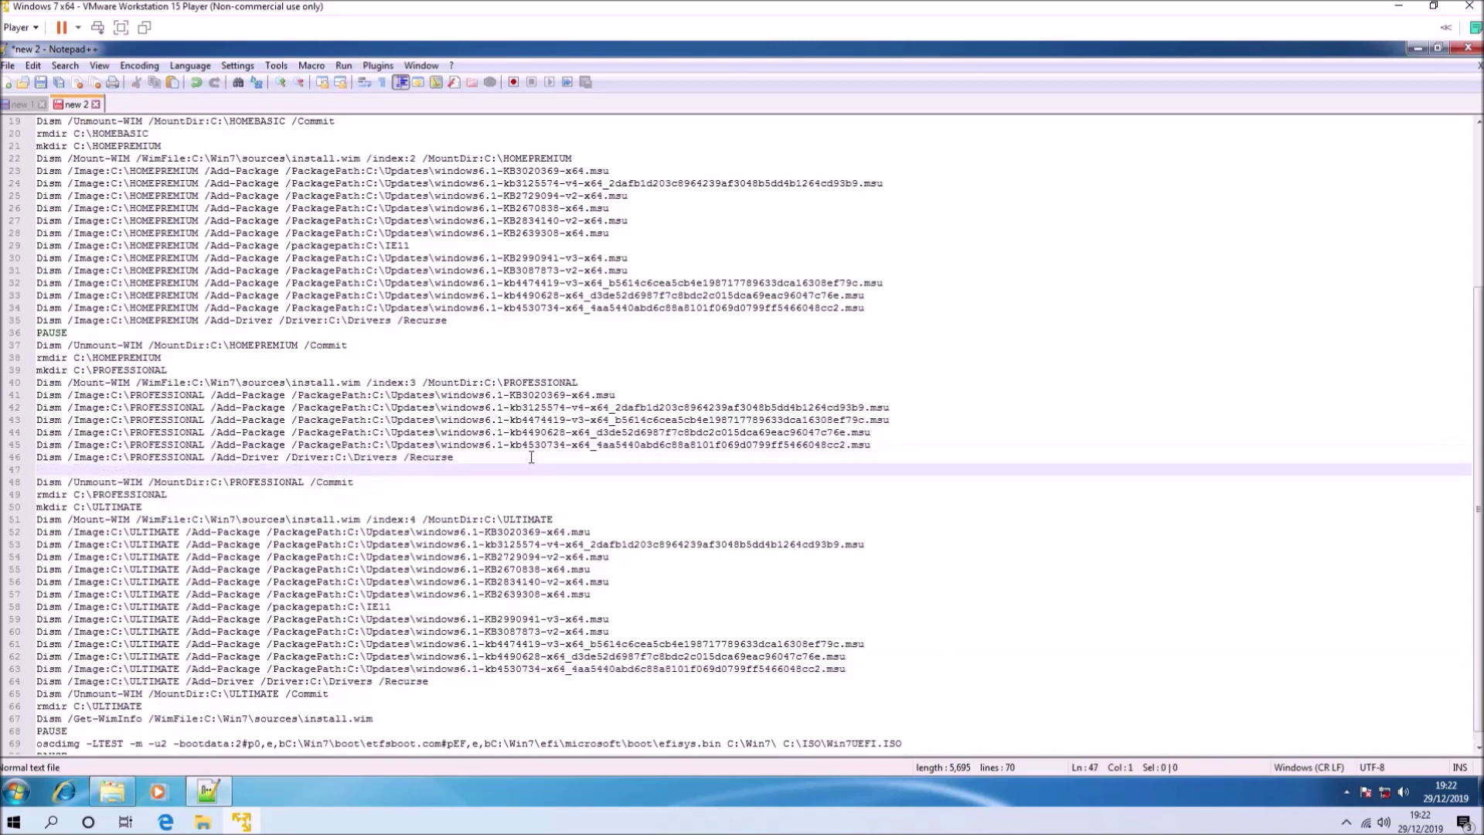
text(PAUSE)
scroll(796, 603, down, 1)
click(699, 670)
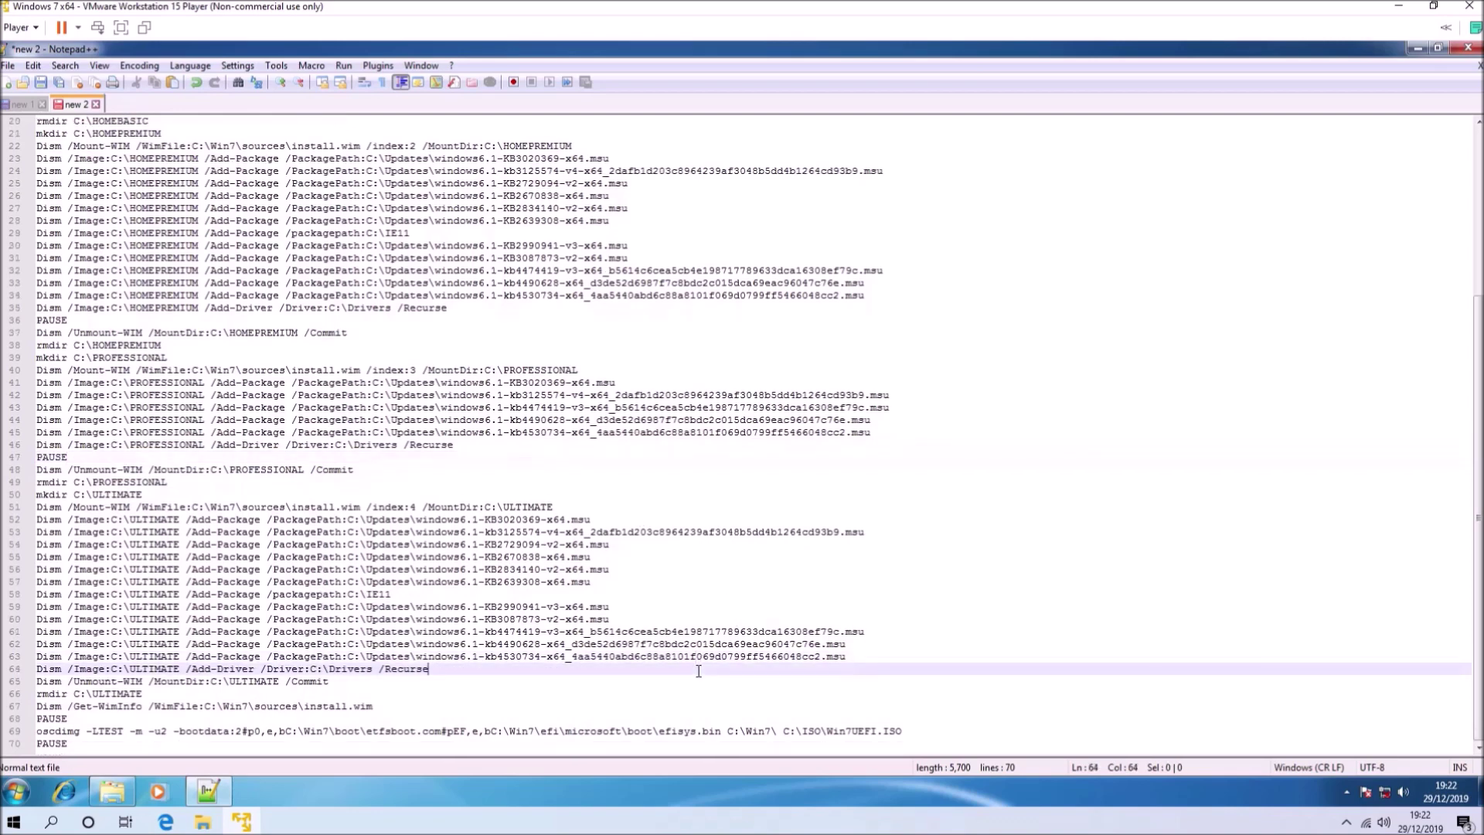
key(Return)
text(PAUSE)
scroll(657, 667, down, 1)
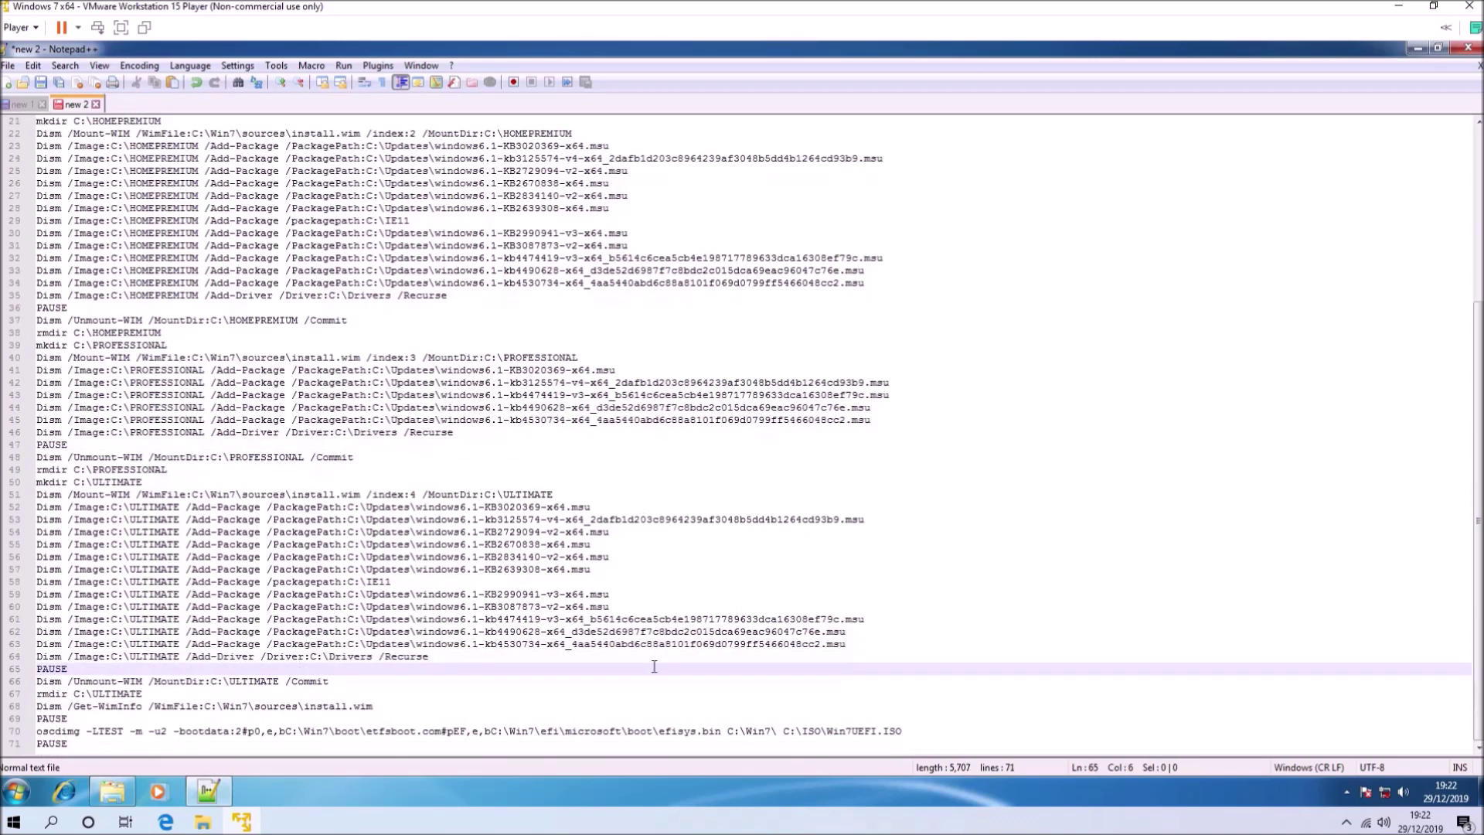
Step: Save the script to the guest Desktop as updatedell.bat
click(8, 65)
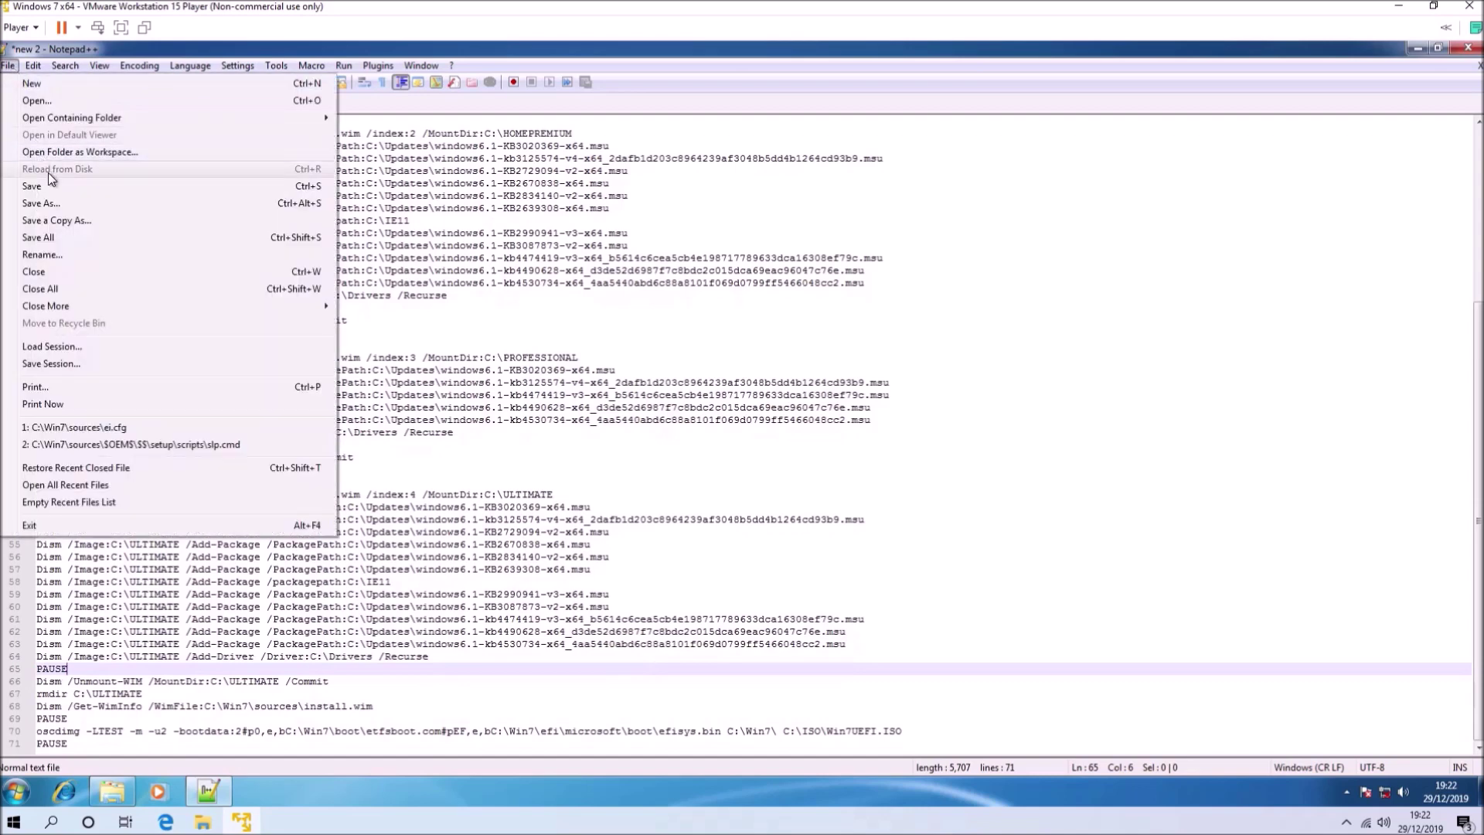
click(57, 203)
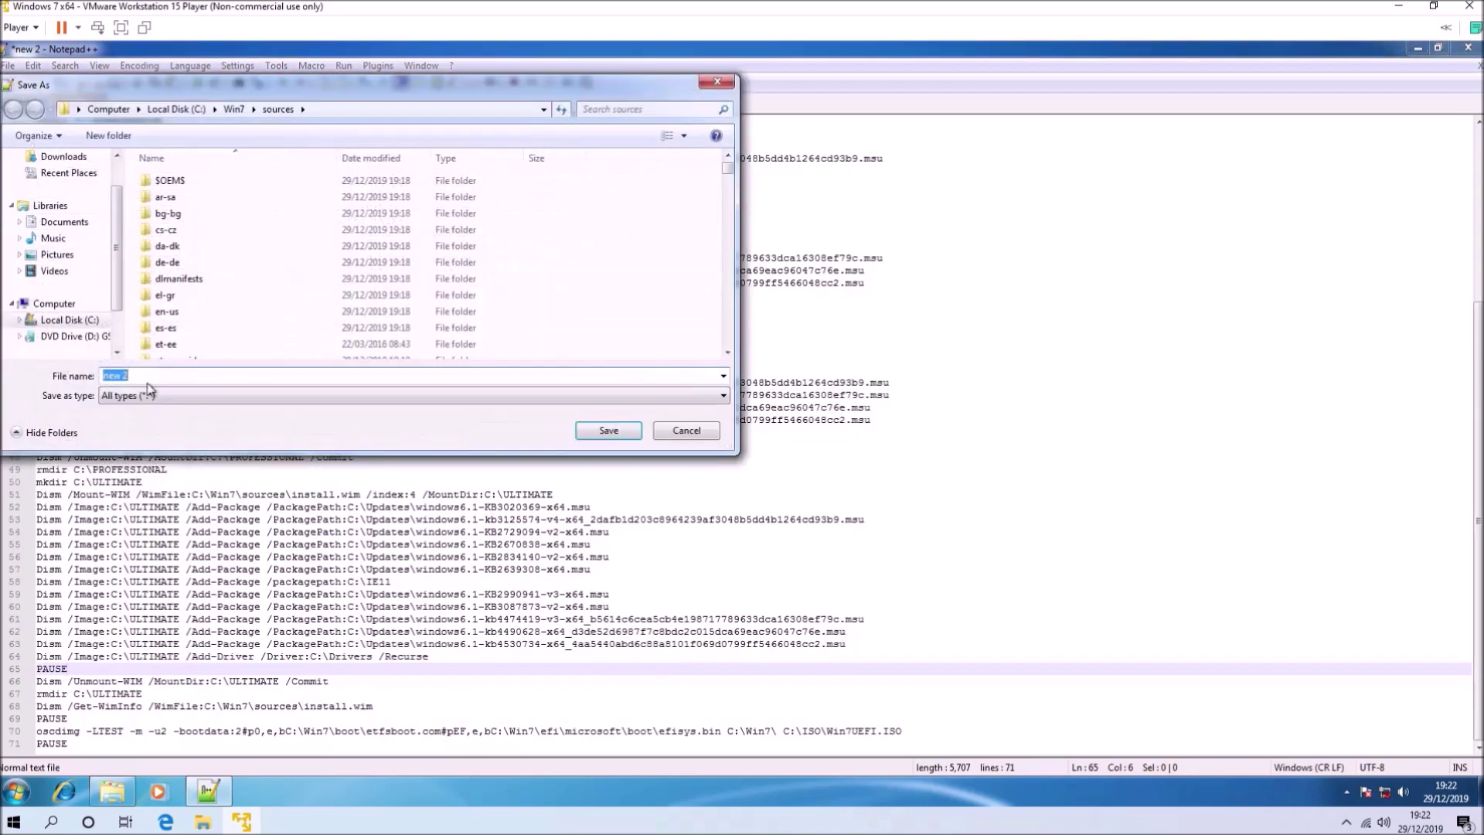
scroll(114, 173, up, 1)
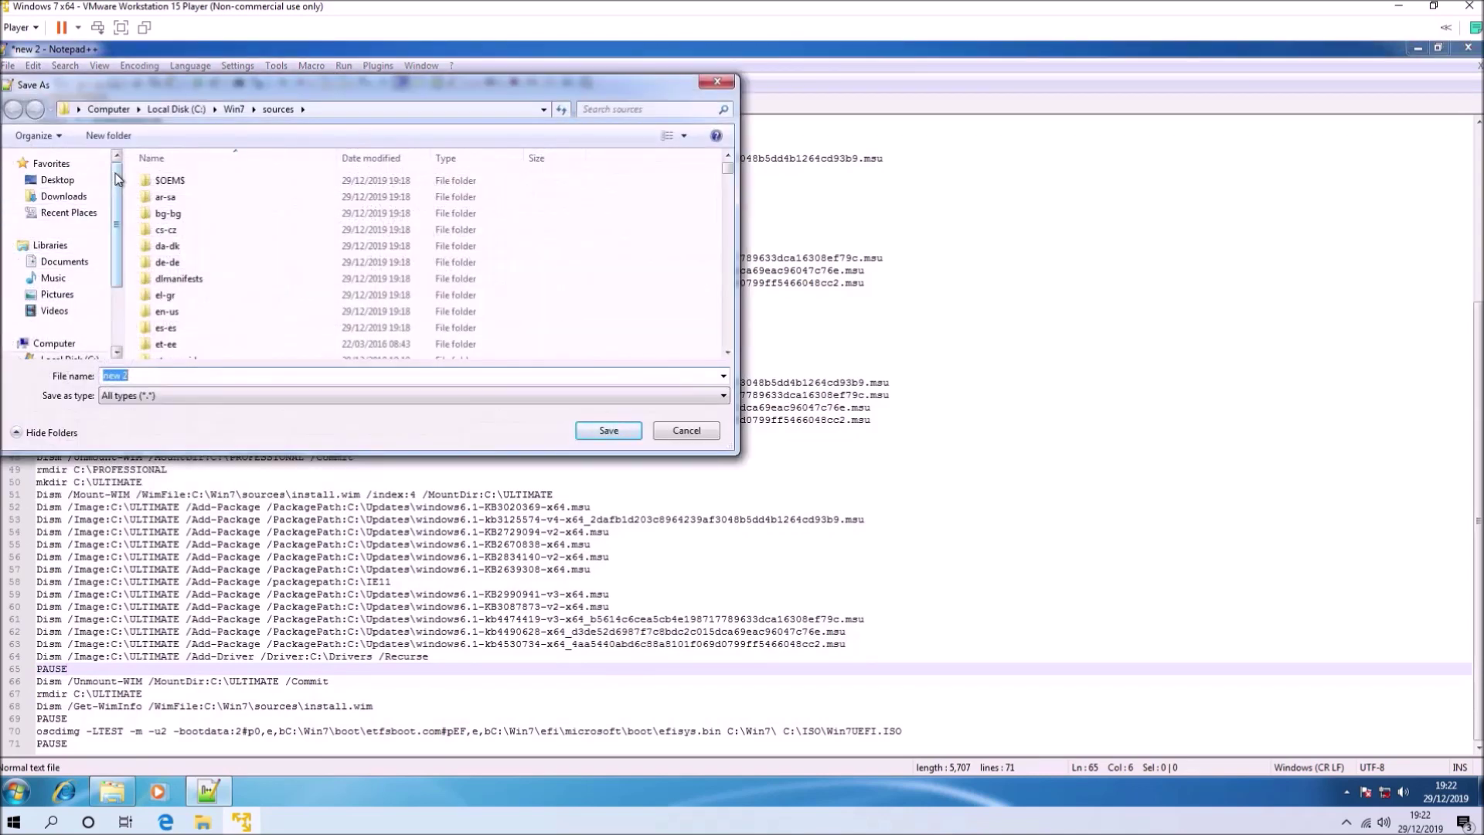
click(90, 180)
click(127, 376)
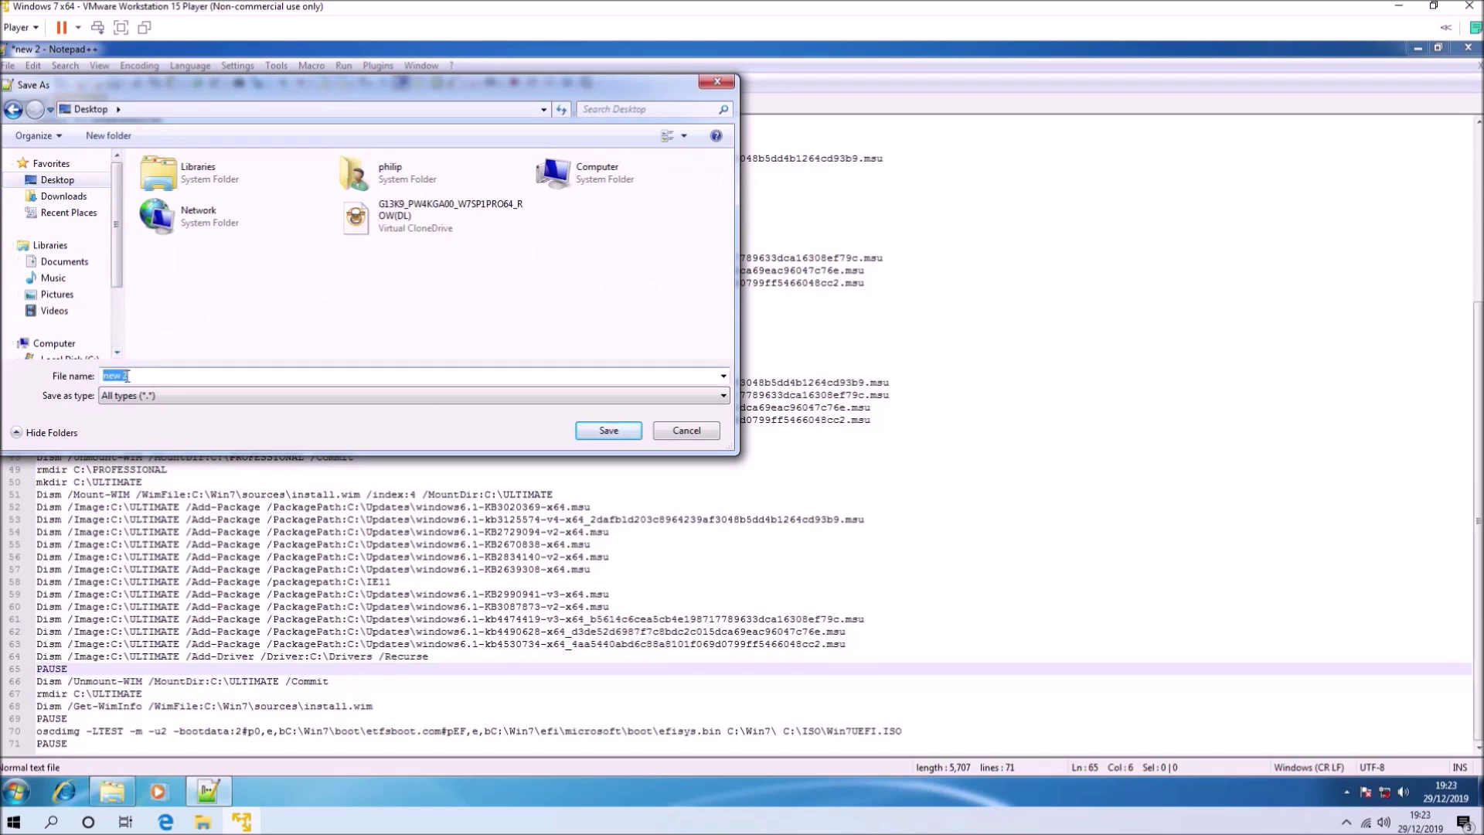
text(updatedell.bat)
key(Return)
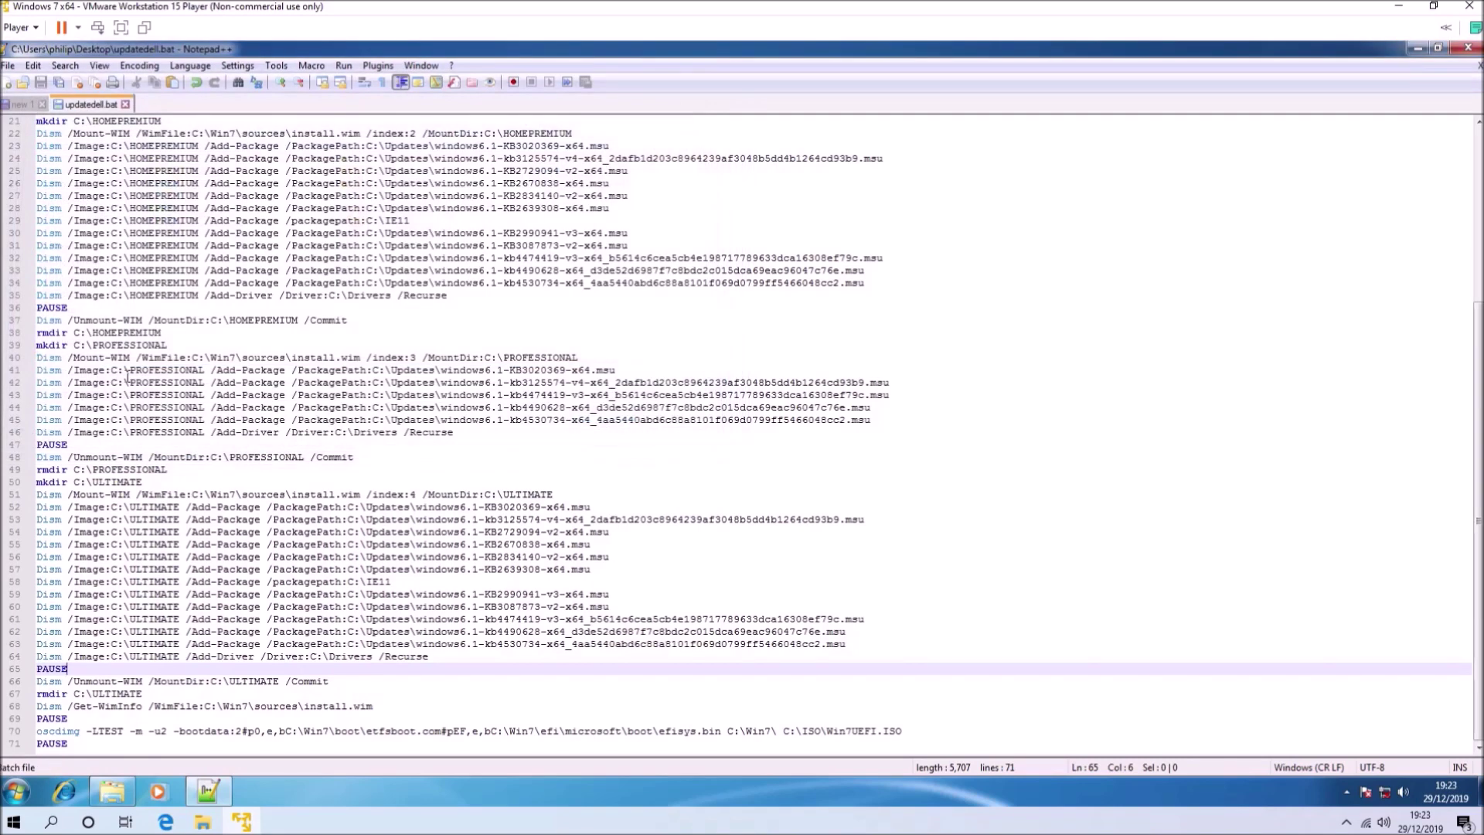
Step: Scroll updatedell.bat back to the top and exit Notepad++
double_click(212, 49)
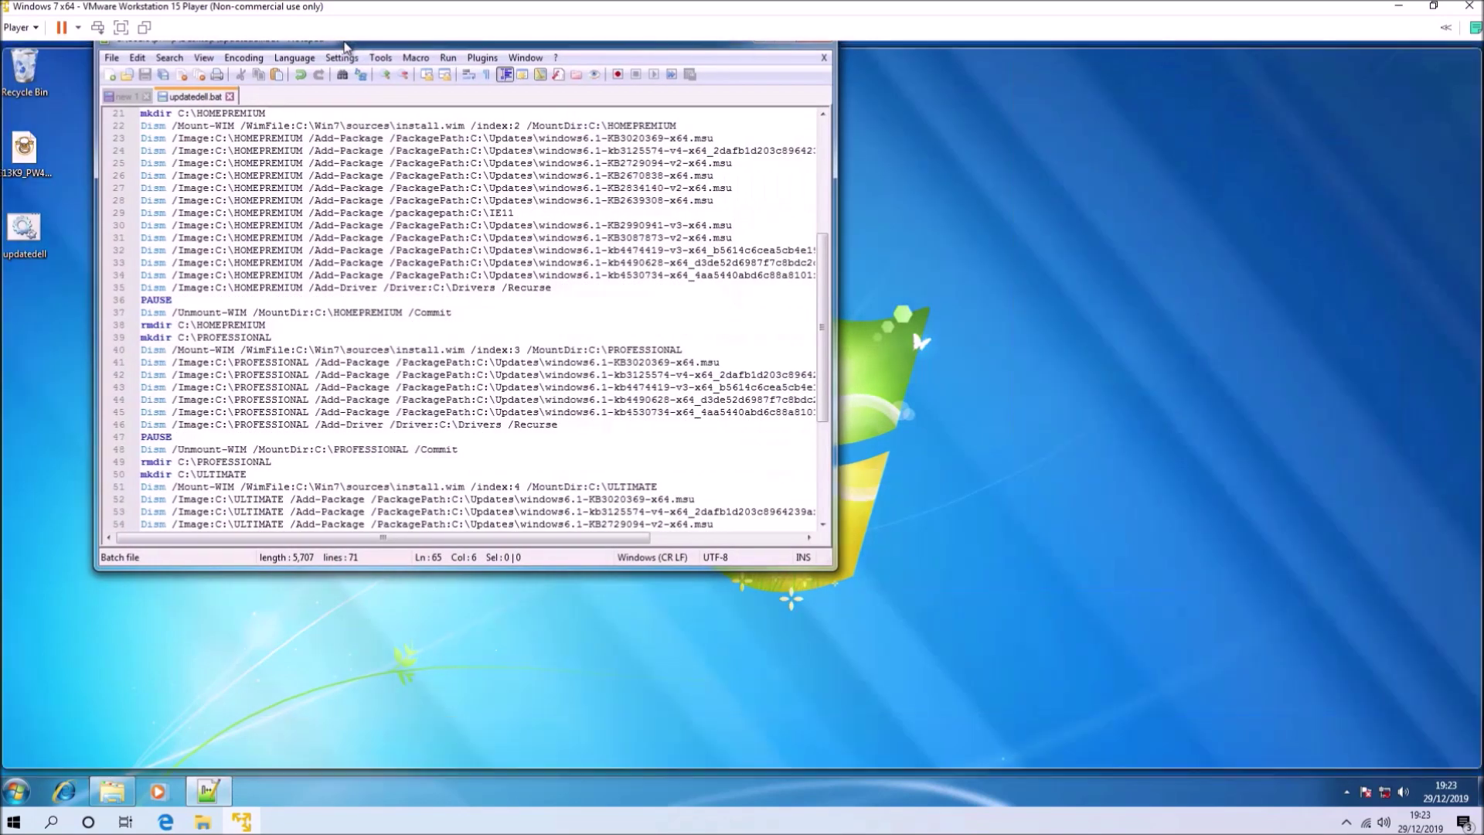
double_click(358, 99)
scroll(706, 217, up, 7)
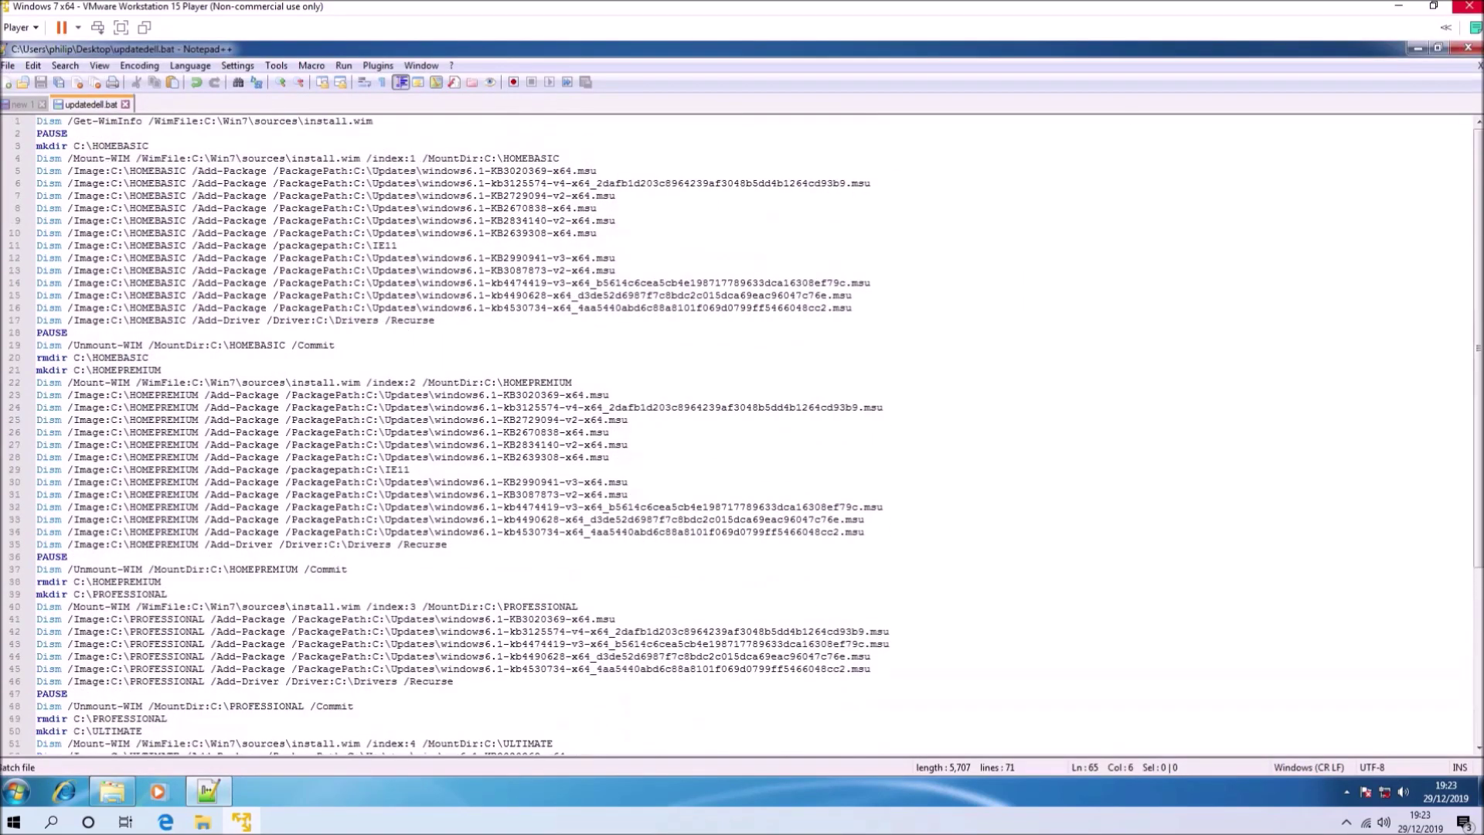
click(1468, 48)
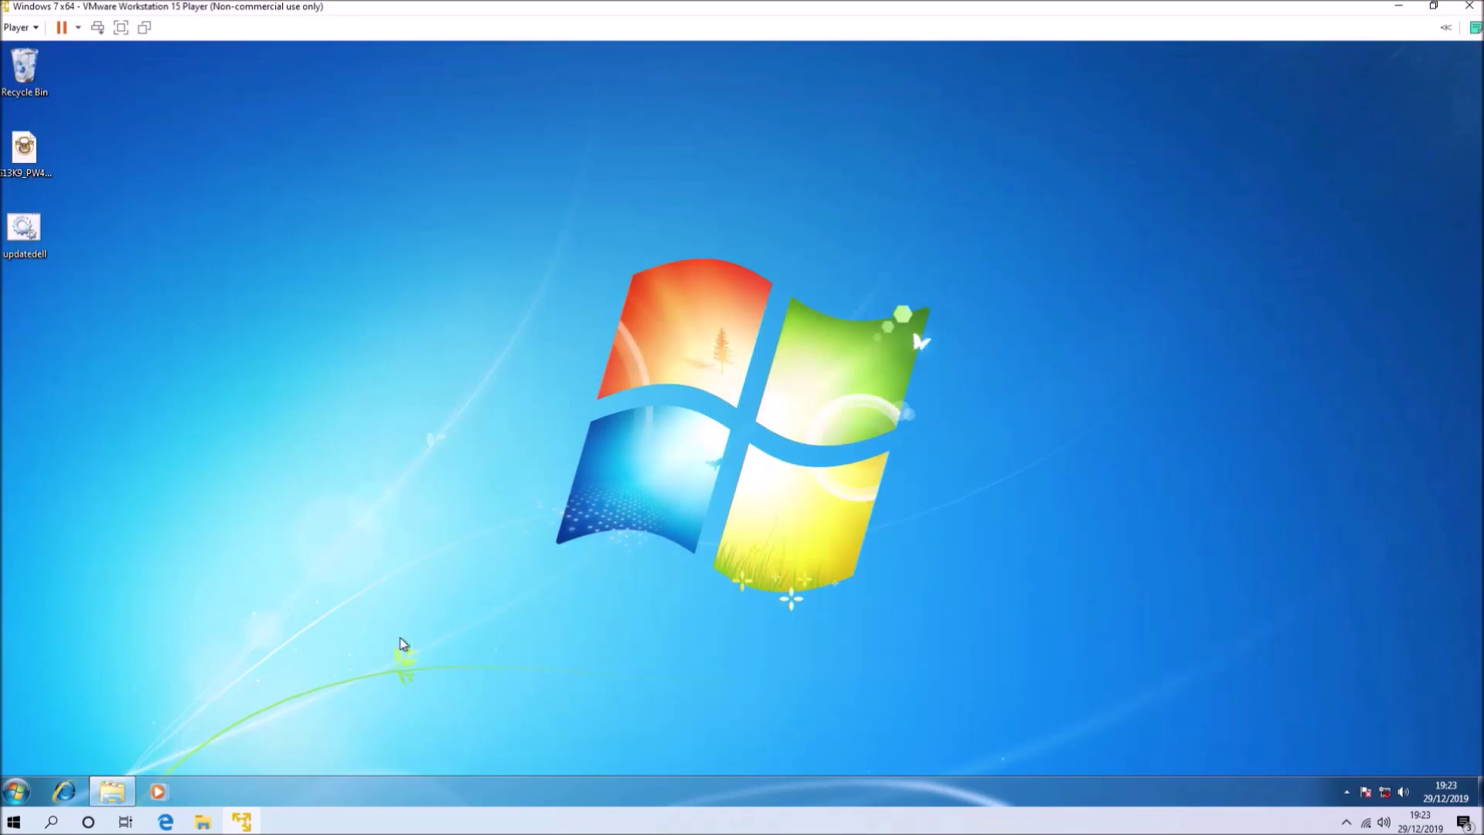
Step: Restore Explorer at the root of C:\ and snap it to the right half
click(112, 791)
click(175, 70)
double_click(464, 47)
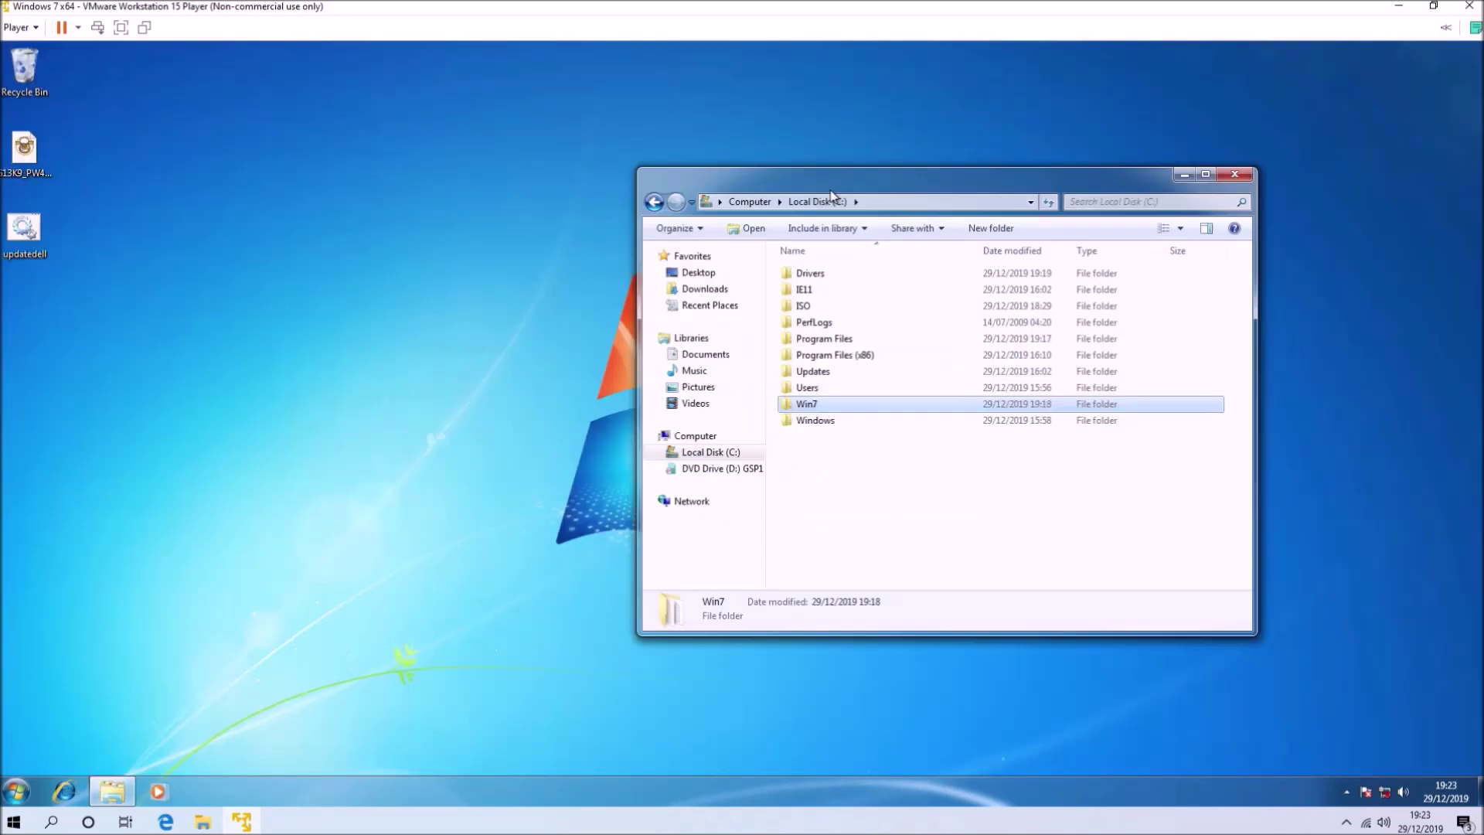
drag(850, 174, 1480, 182)
Step: Run updatedell as administrator, dock its command window on the left, and continue past the pause
right_click(3, 232)
click(35, 291)
click(786, 442)
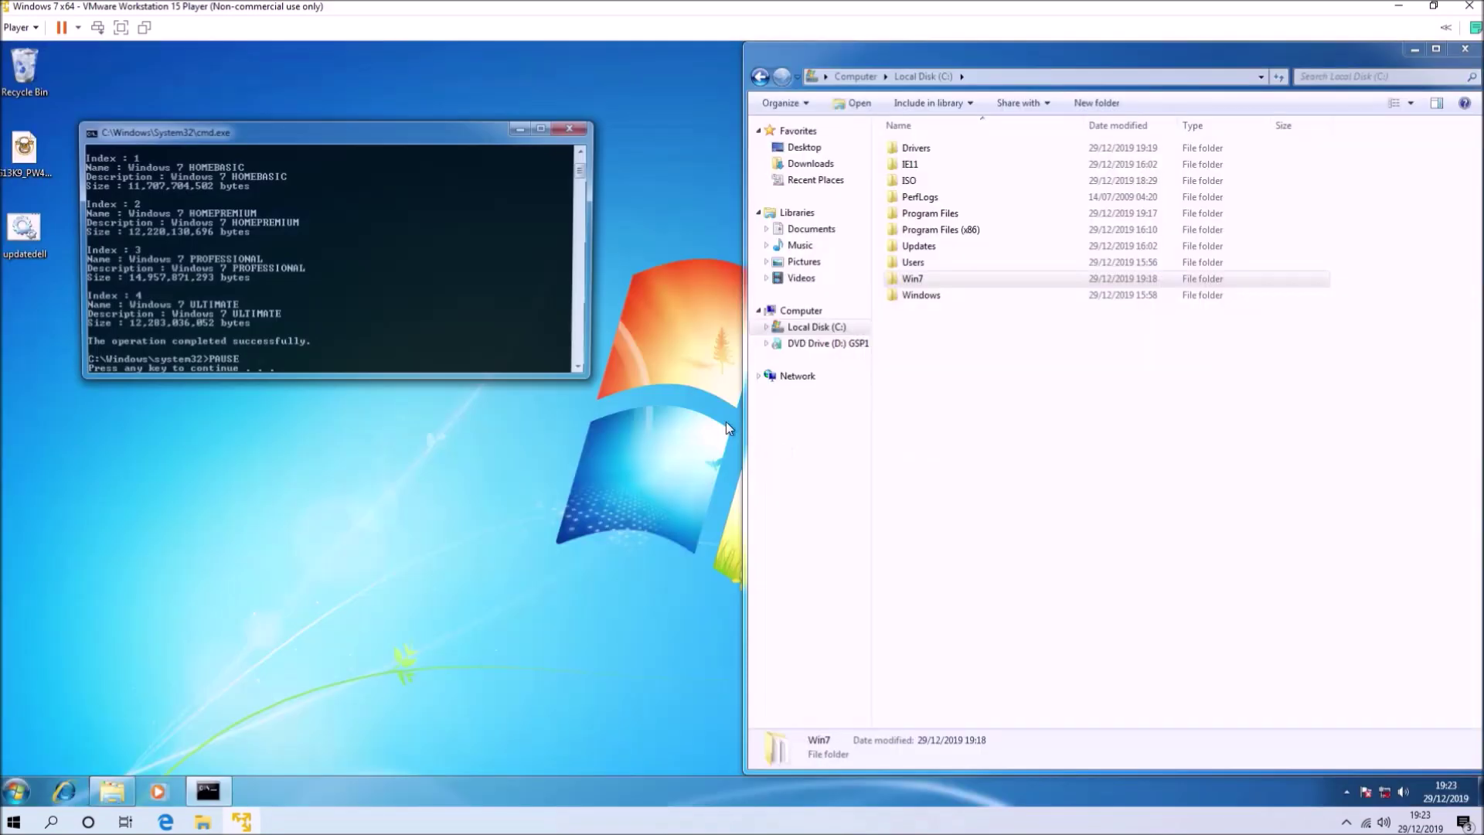
drag(368, 129, 2, 193)
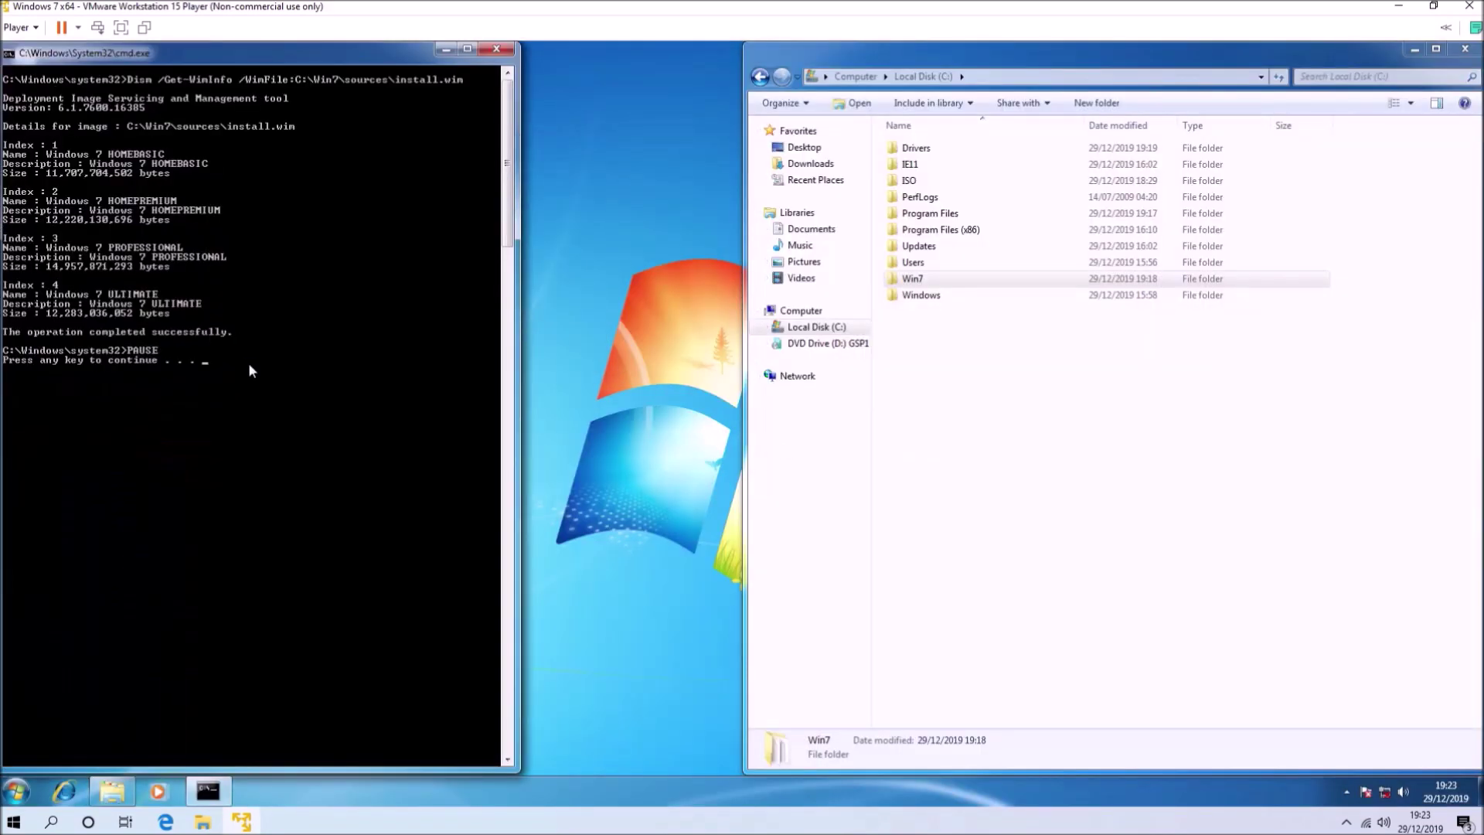
key(Return)
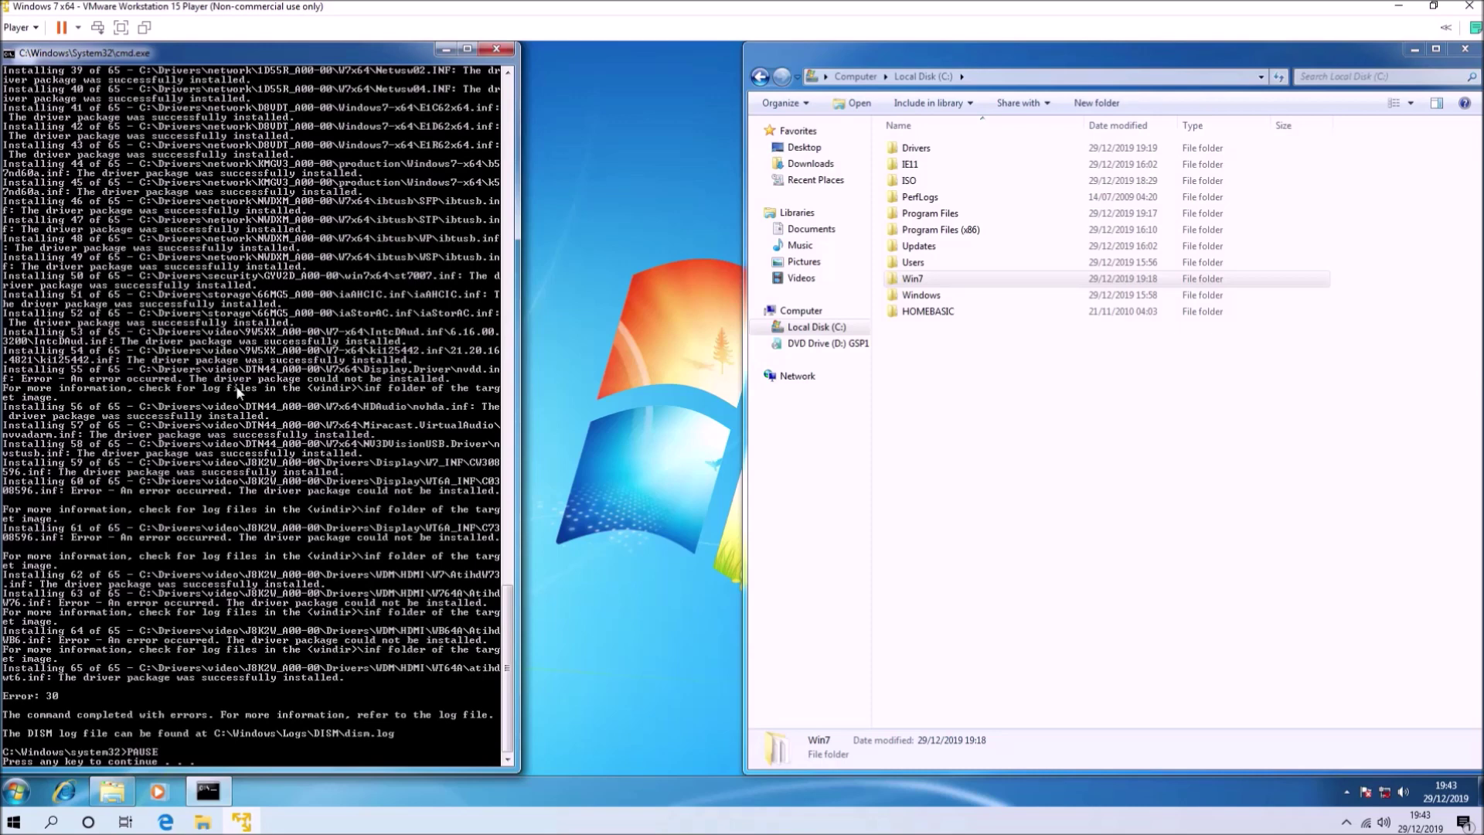
Step: Continue the script past the pause so it commits the HOMEBASIC image
key(Return)
key(Return)
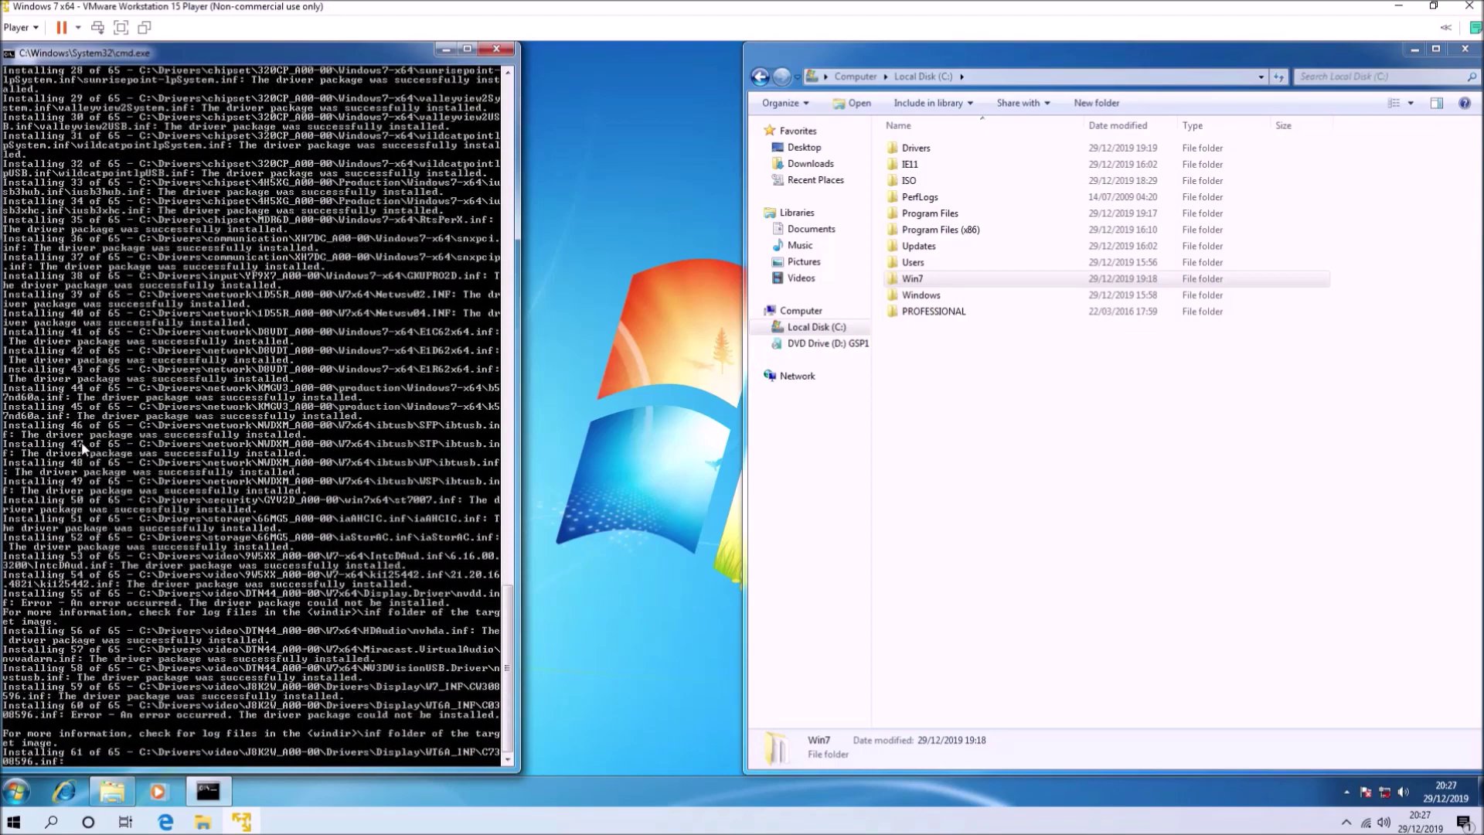
Step: Continue past two pauses so the script commits the next edition and then ULTIMATE
key(Return)
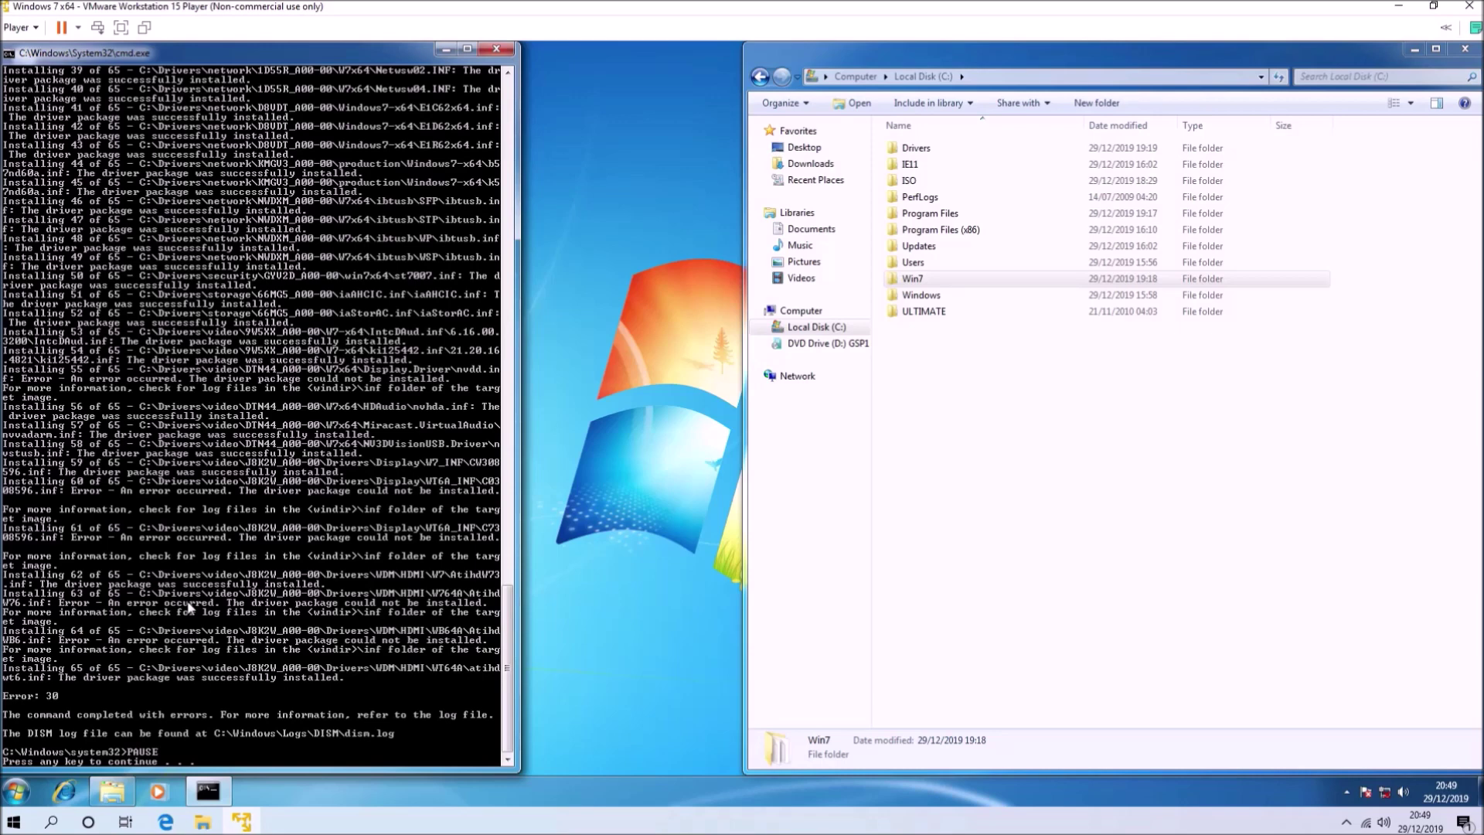
key(Return)
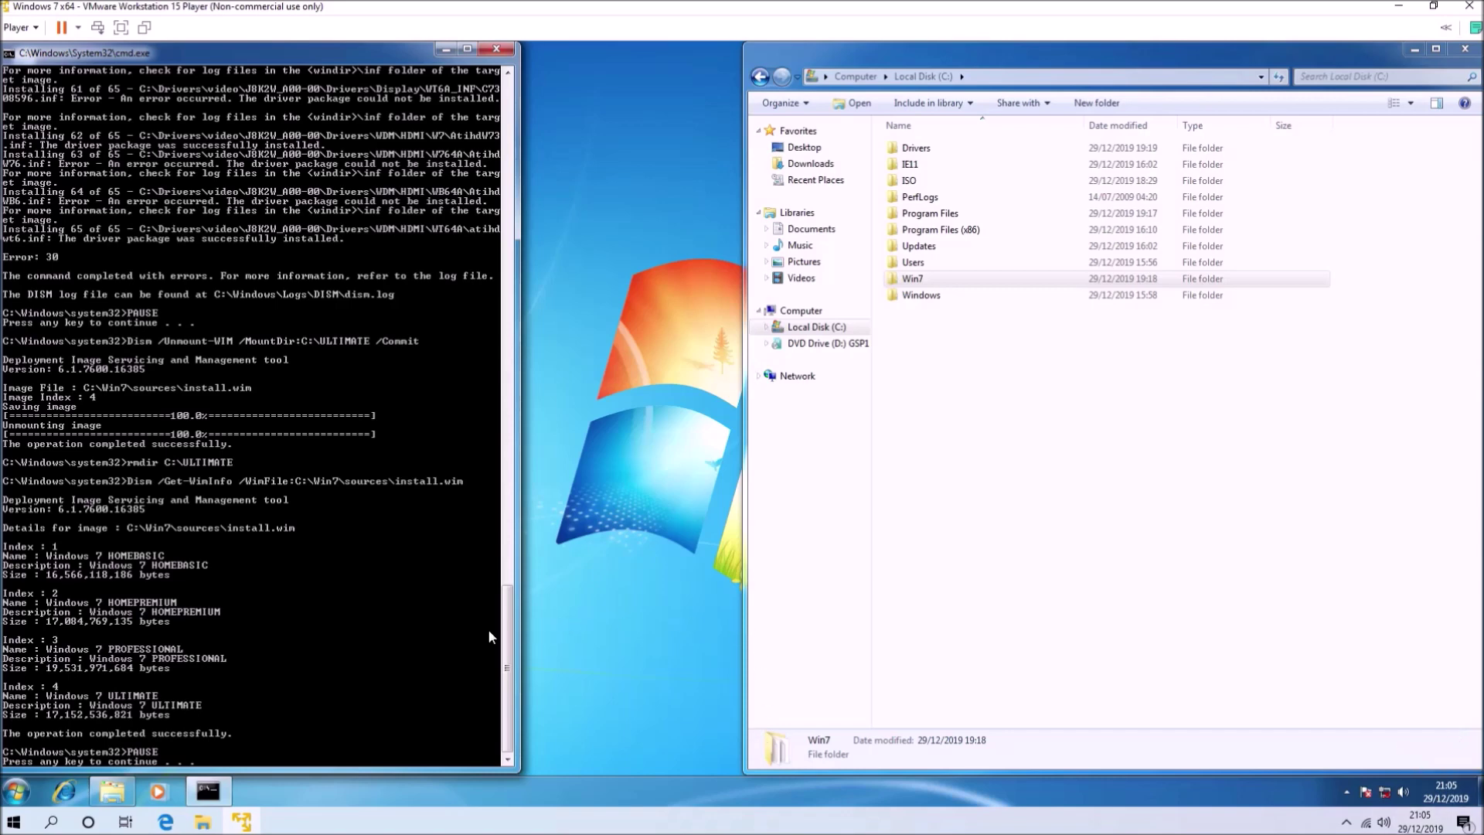
Step: Continue past the final pause so oscdimg builds C:\ISO\Win7UEFI.ISO
key(Return)
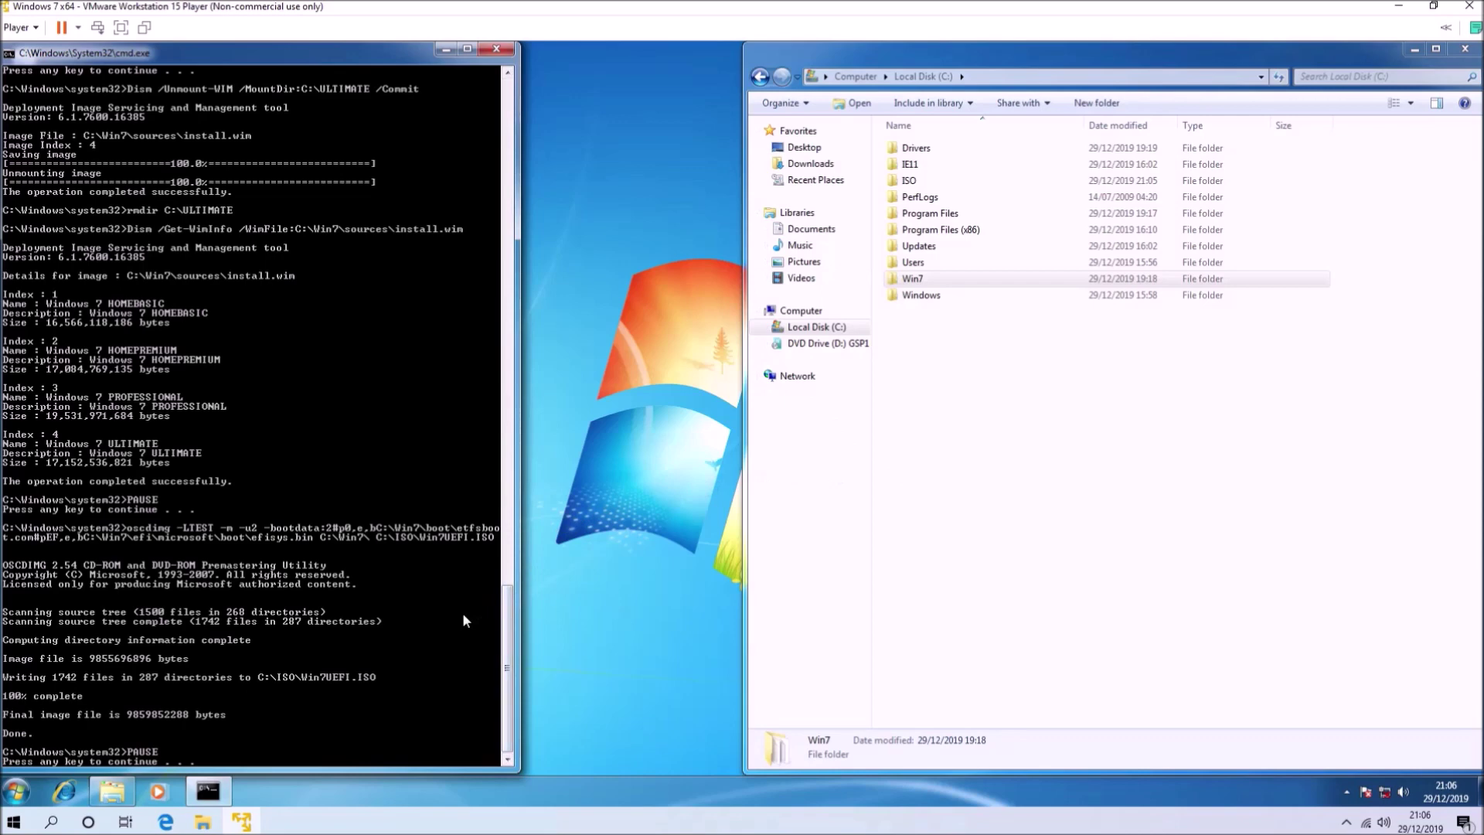
Step: Close the finished command window, copy Win7UEFI from C:\ISO, and minimize the VM window
key(Return)
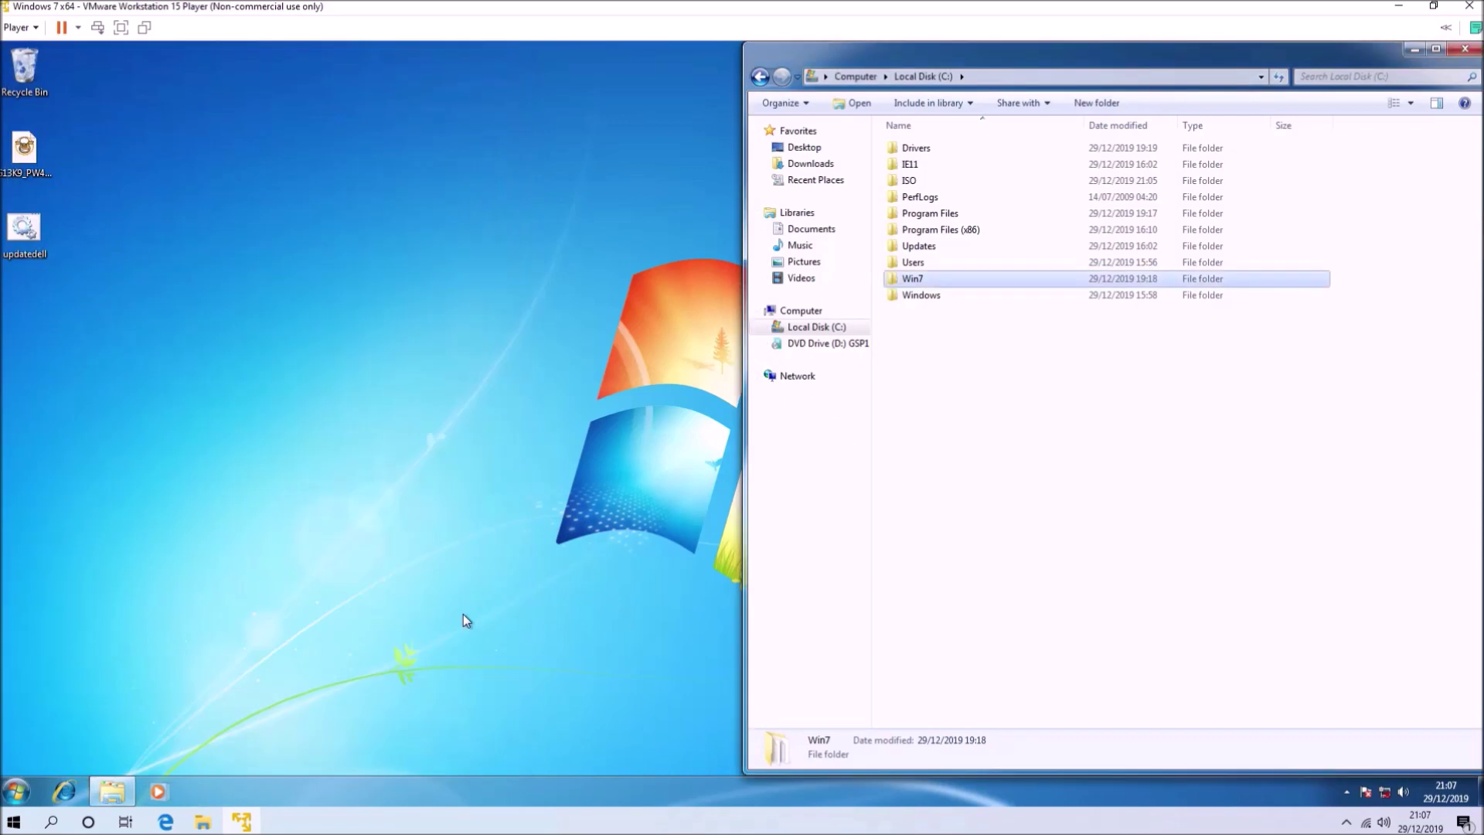
double_click(915, 184)
click(926, 150)
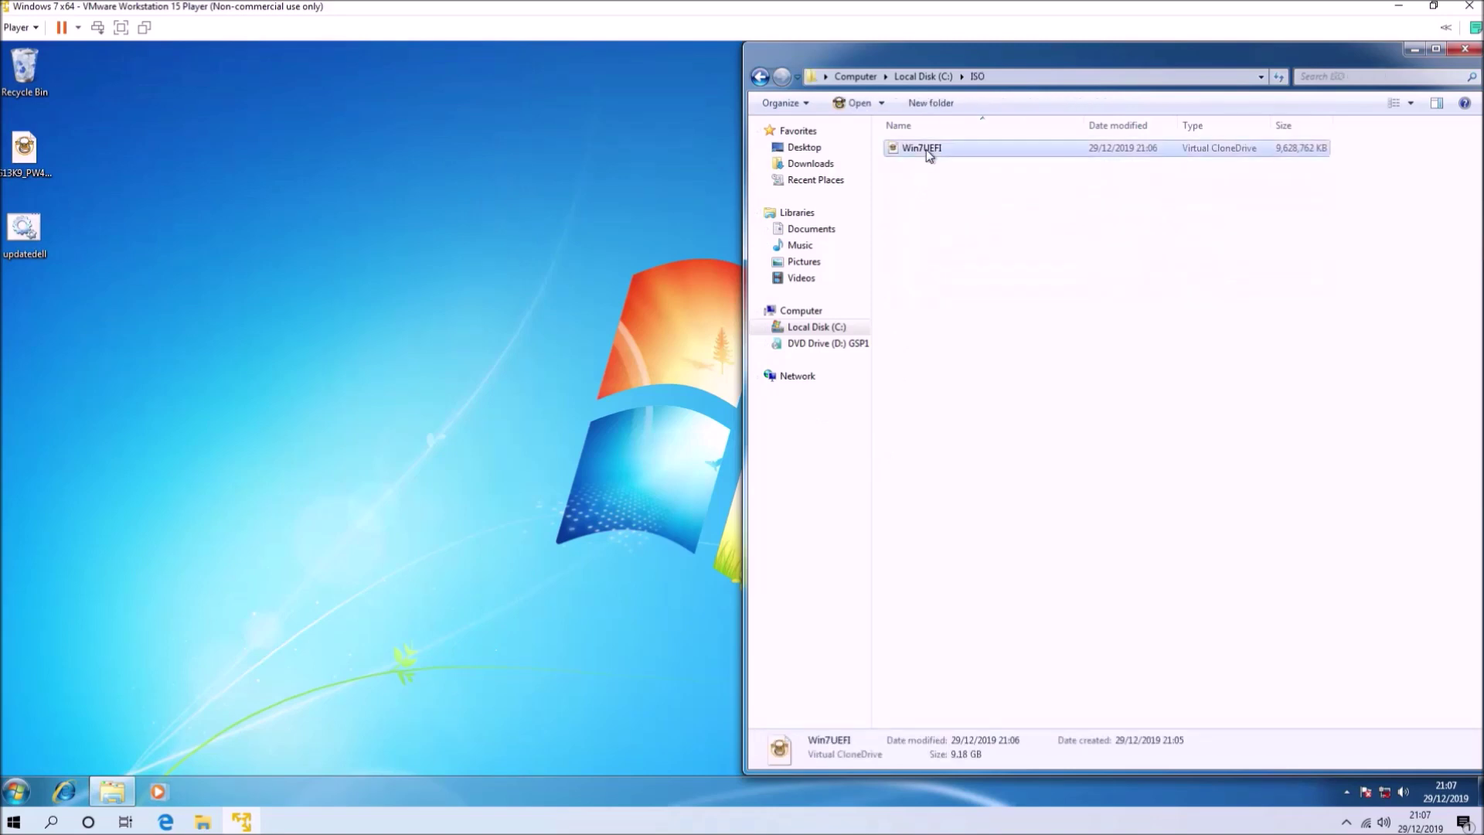
right_click(926, 150)
click(986, 338)
click(1394, 12)
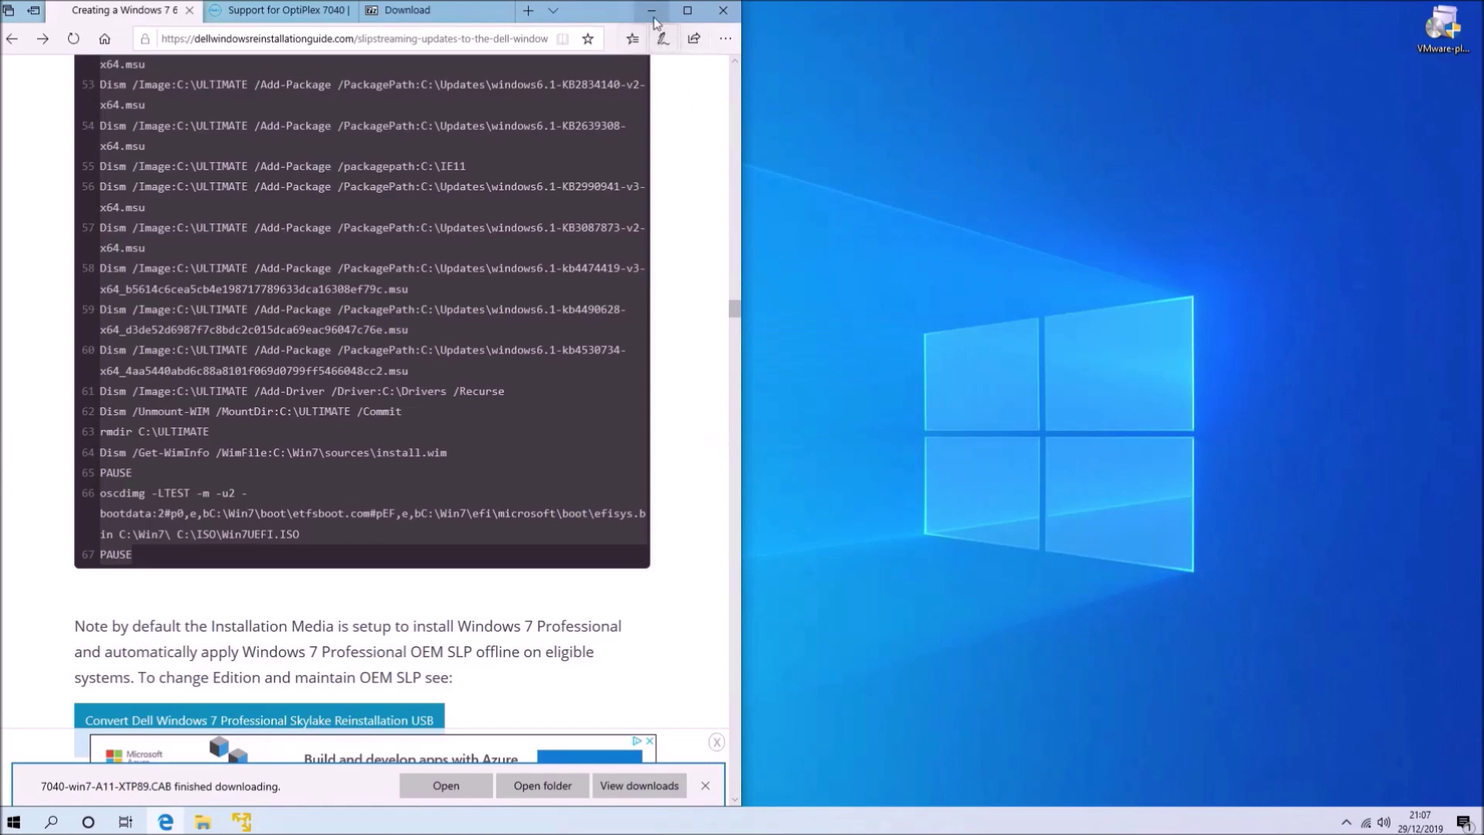
Step: Minimize Edge and paste the copied Win7UEFI image onto the host desktop
click(658, 12)
right_click(624, 240)
click(687, 304)
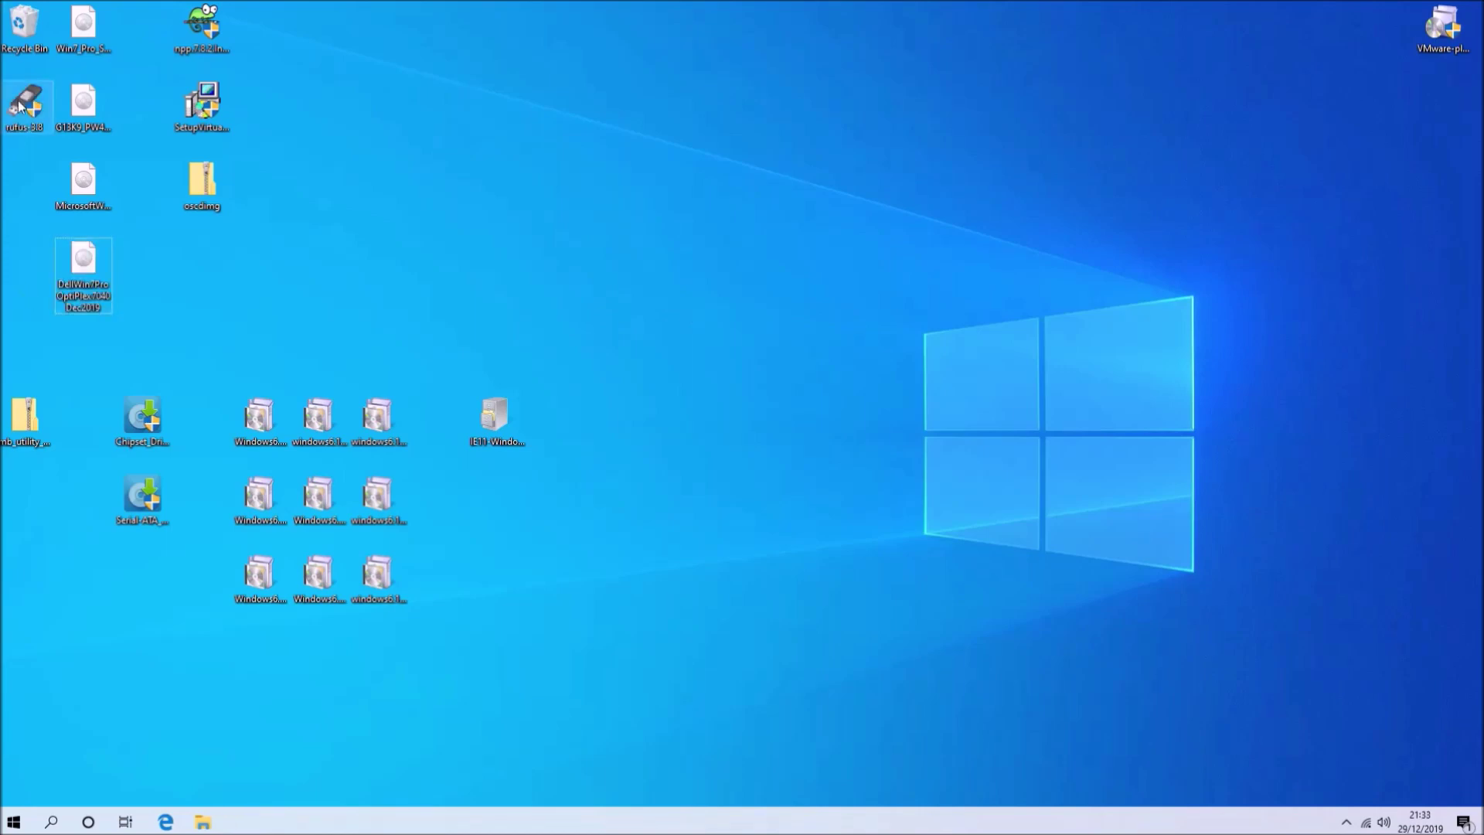
Step: Launch Rufus as administrator and load the DellWin7ProOptiPlex7040Dec2019 image
double_click(21, 116)
click(651, 520)
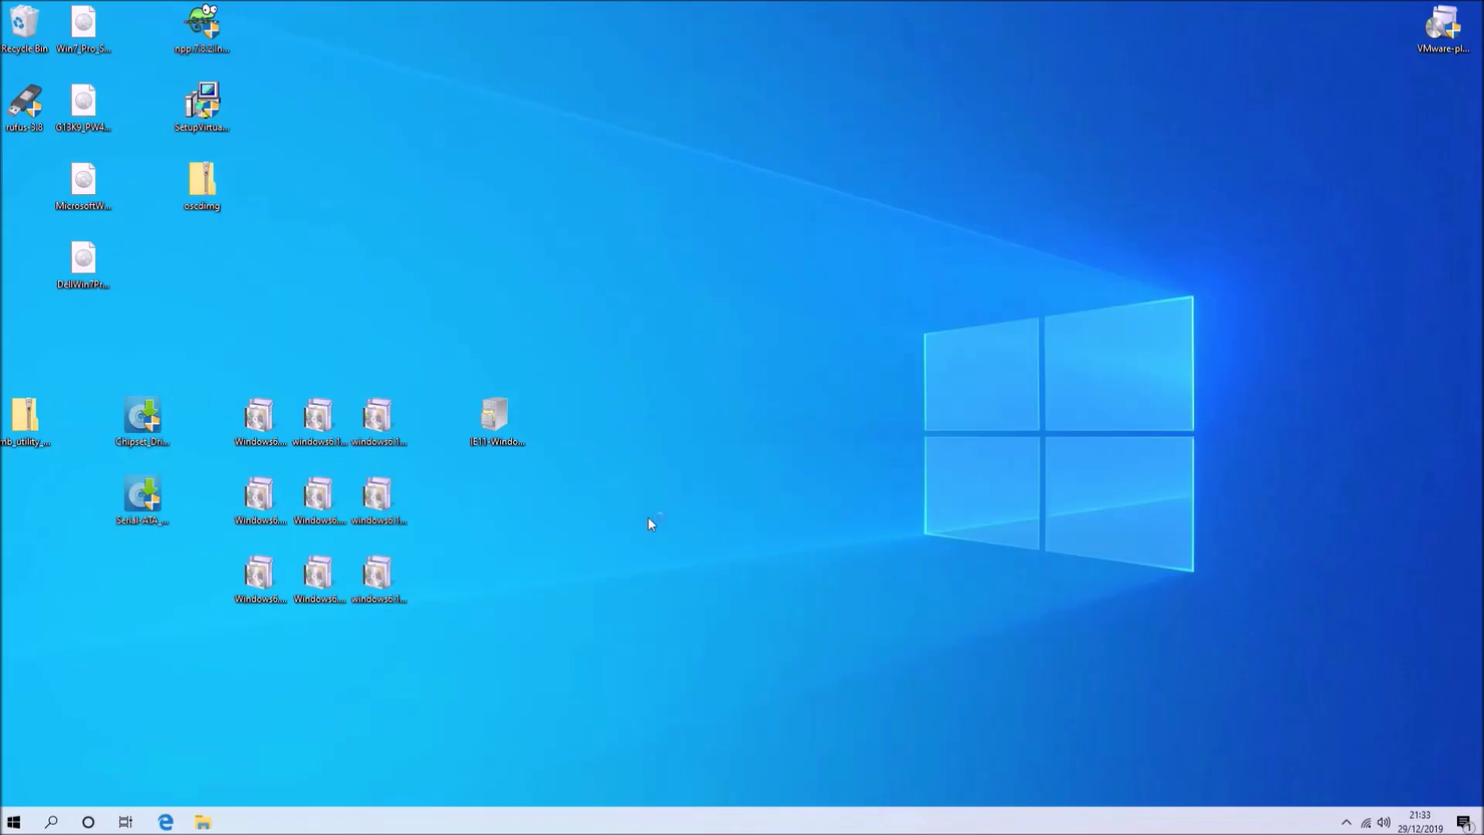
click(891, 267)
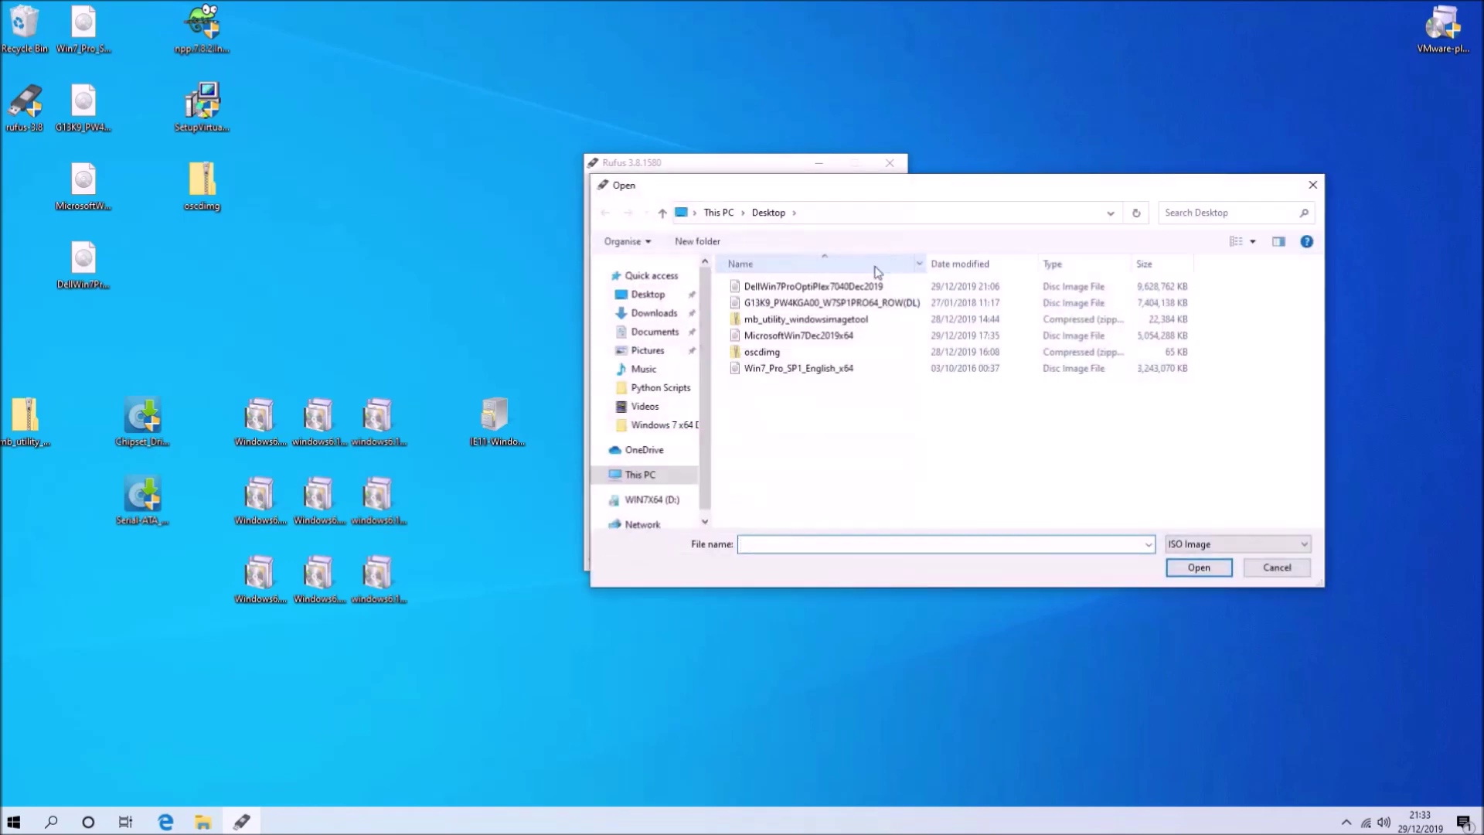
click(885, 287)
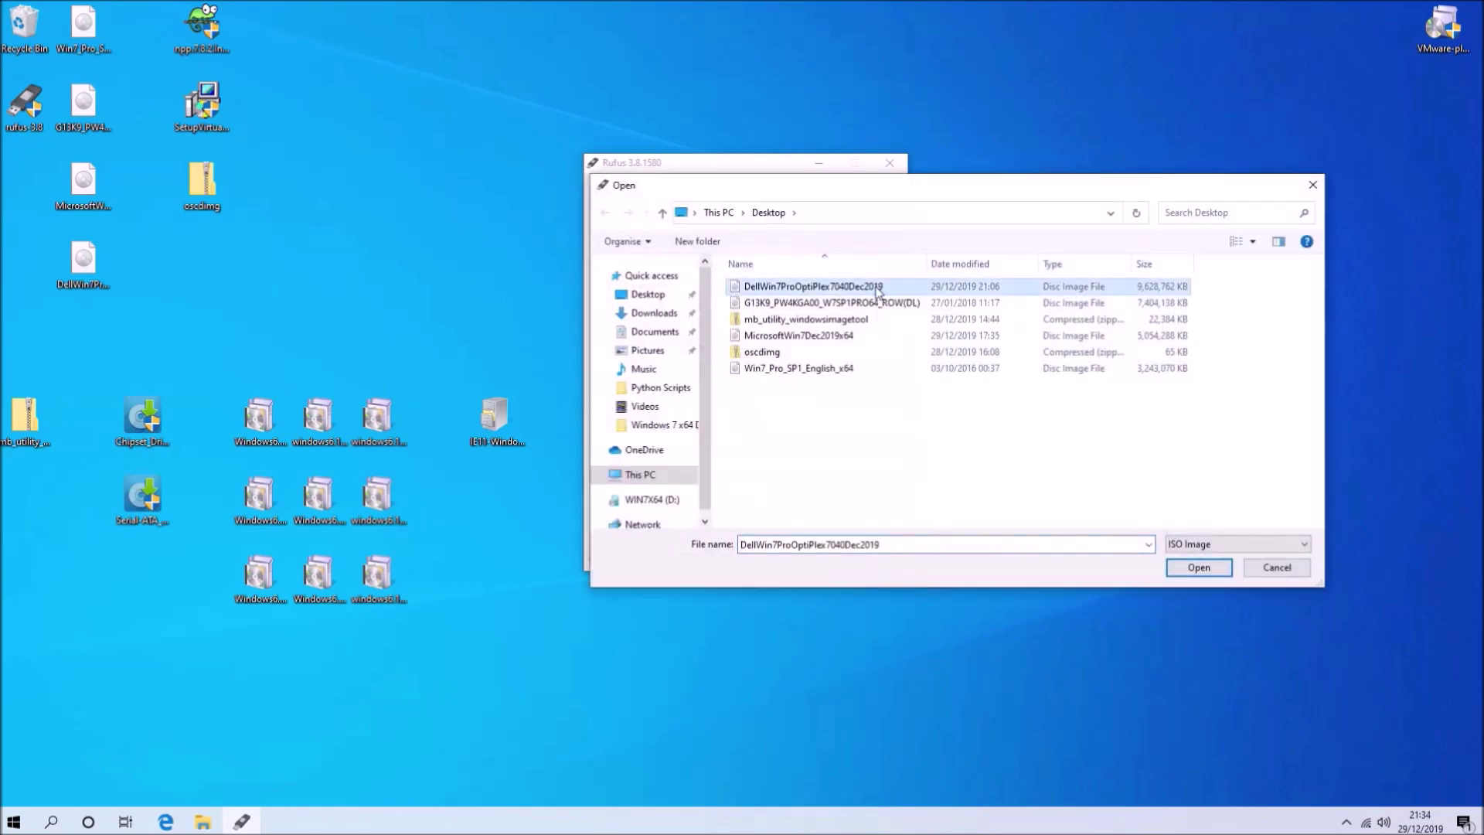
double_click(877, 288)
Step: Keep GPT partitioning and NTFS, and set the volume label to DellWin7x64
click(709, 335)
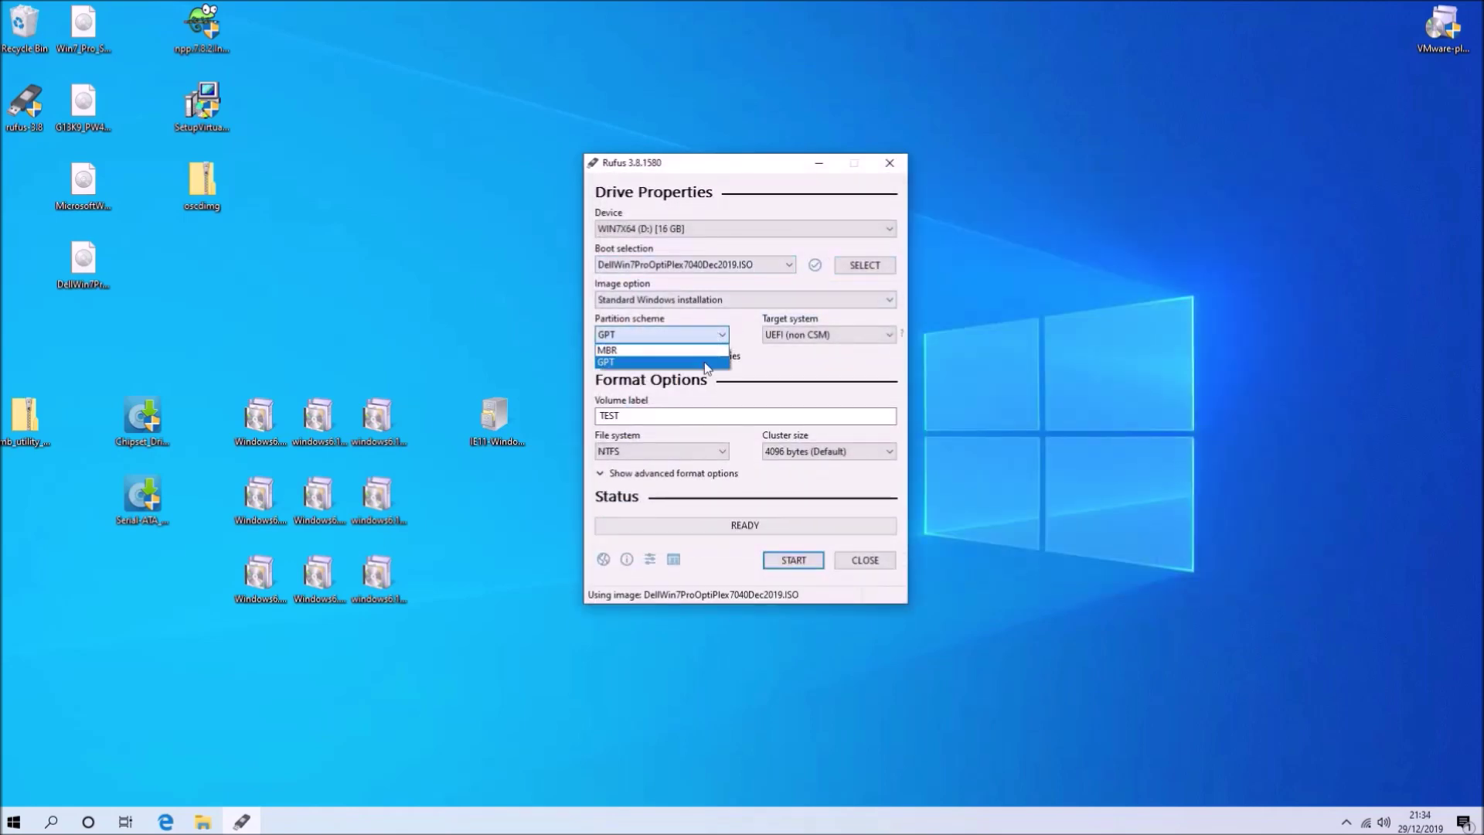
click(672, 443)
click(672, 448)
click(672, 476)
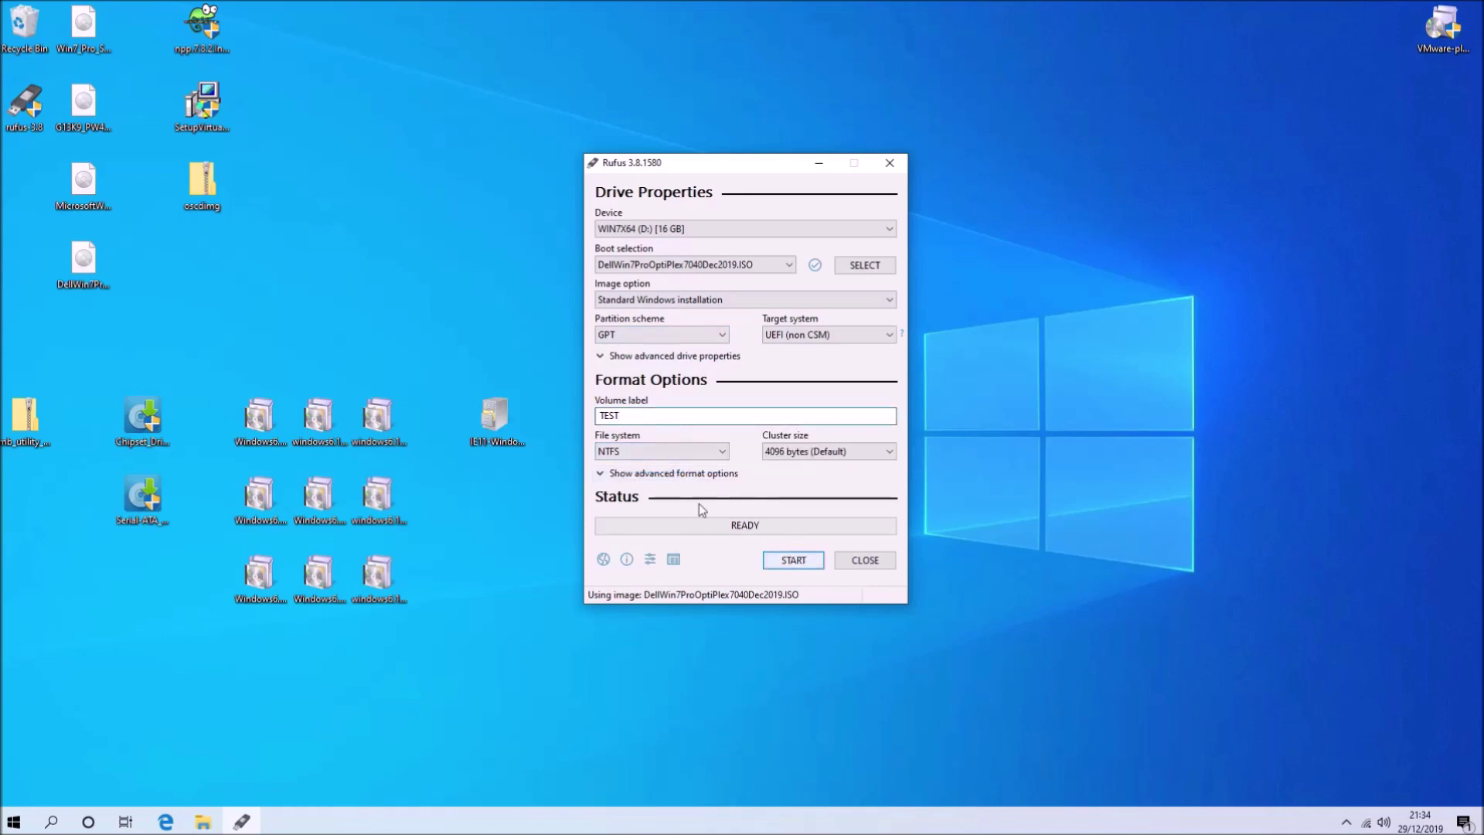
key(BackSpace)
key(BackSpace)
key(BackSpace)
key(BackSpace)
text(Win7)
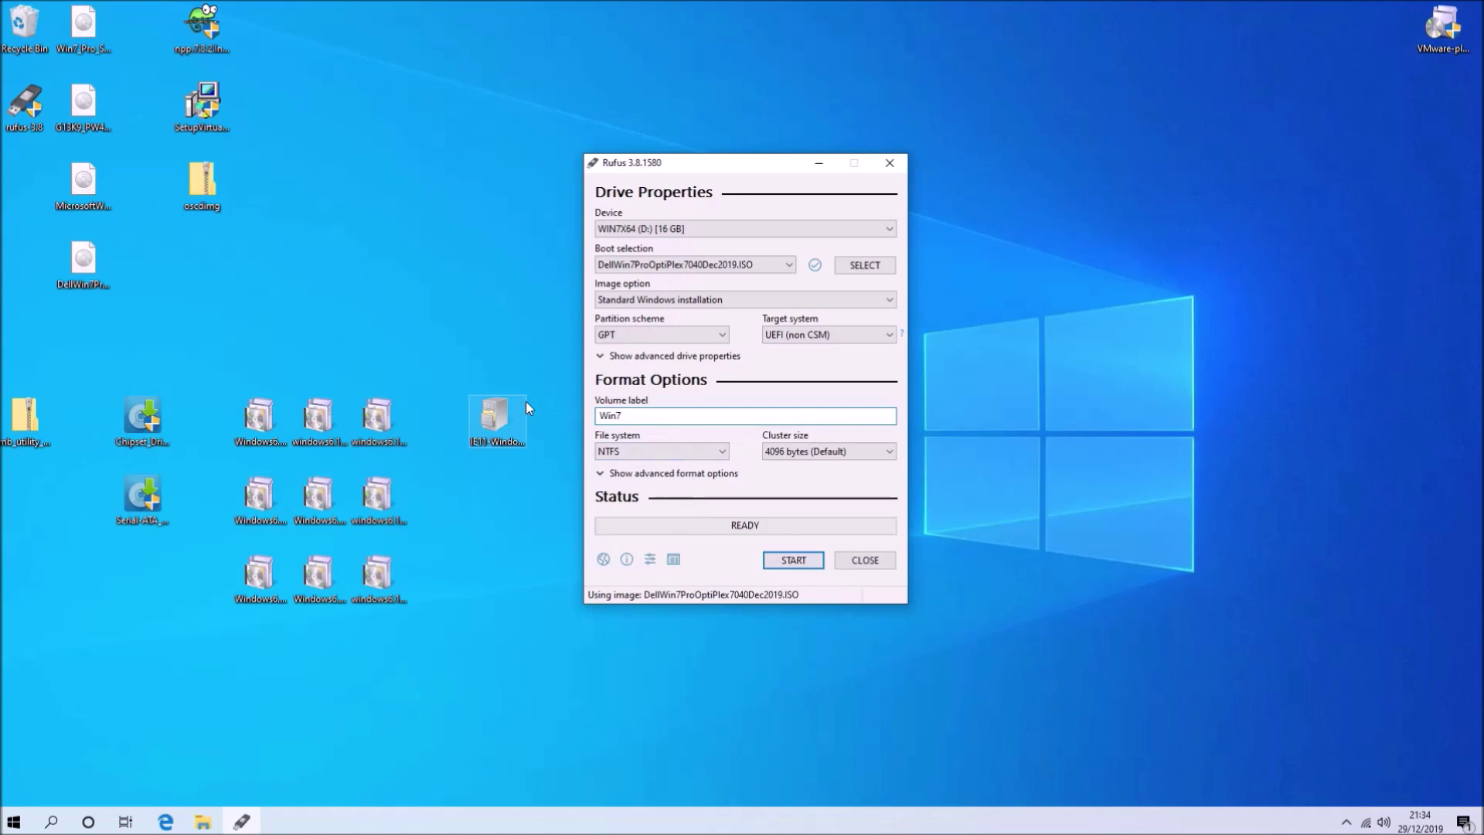
text(x64)
key(Home)
text(Dell)
Step: Write the image to the USB drive confirming the erase, close Rufus, and open shutdown options
click(815, 560)
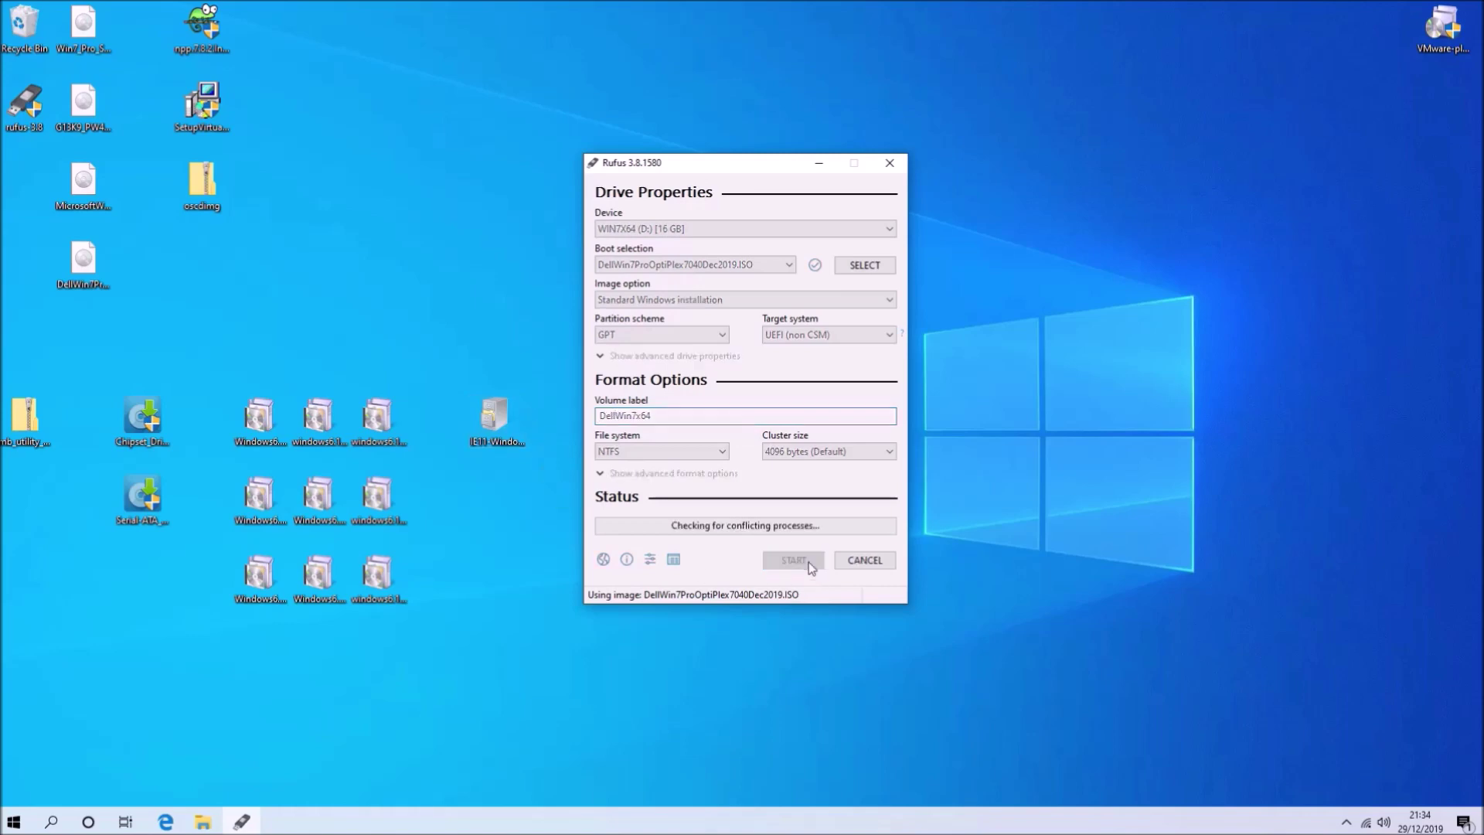
click(808, 471)
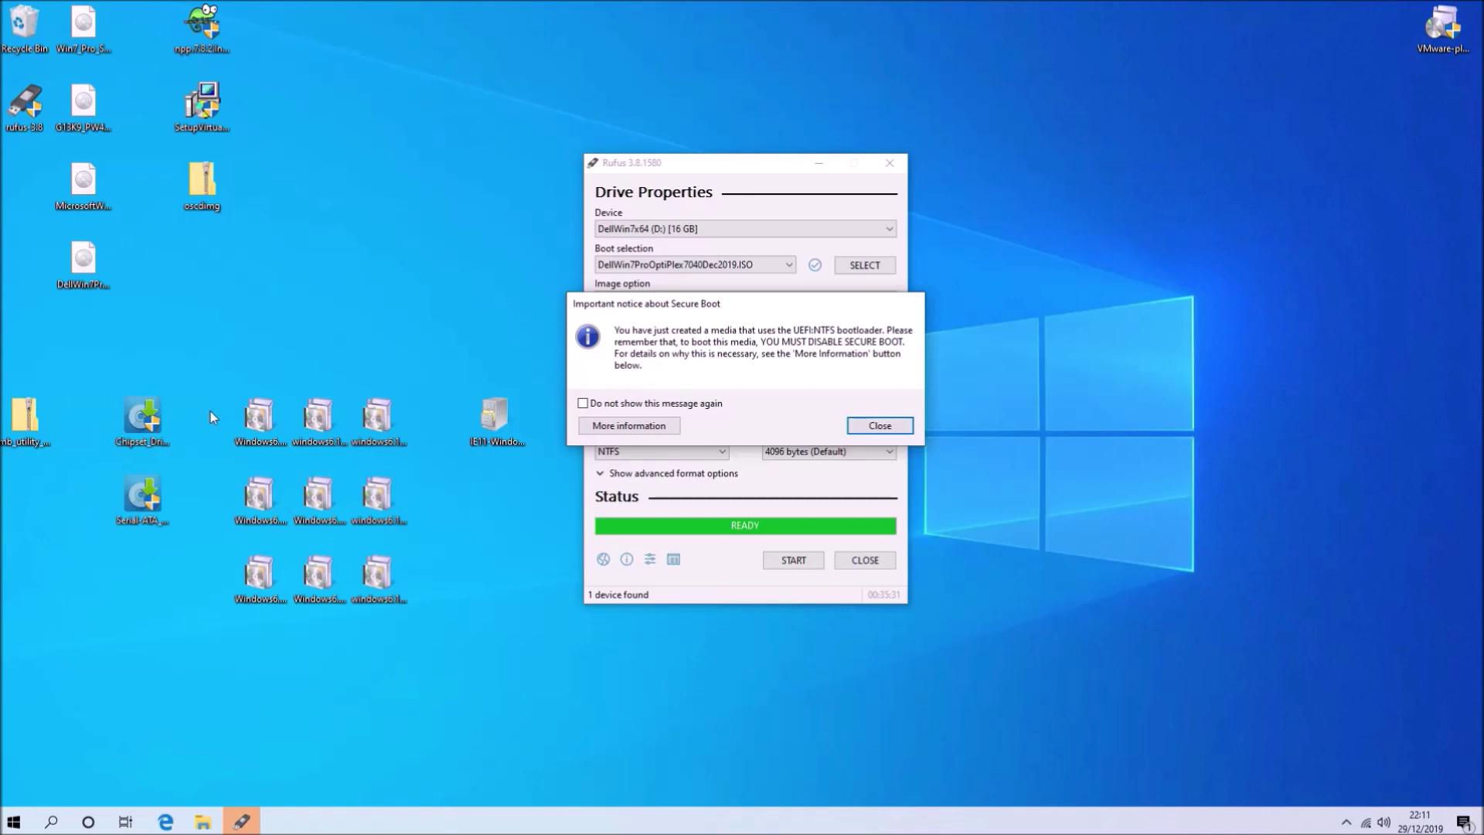
click(881, 425)
click(865, 559)
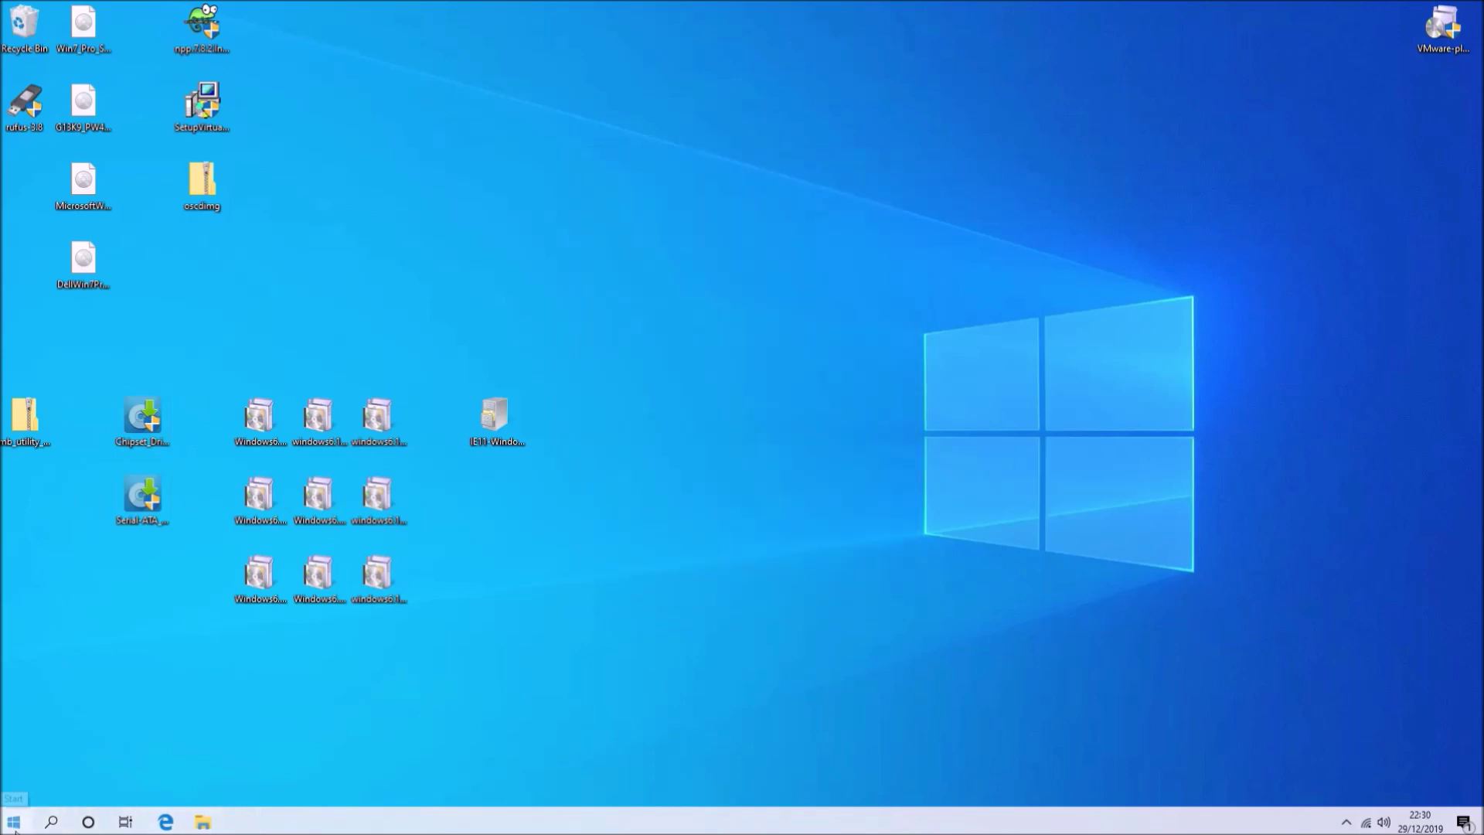
right_click(13, 821)
mouse_move(155, 786)
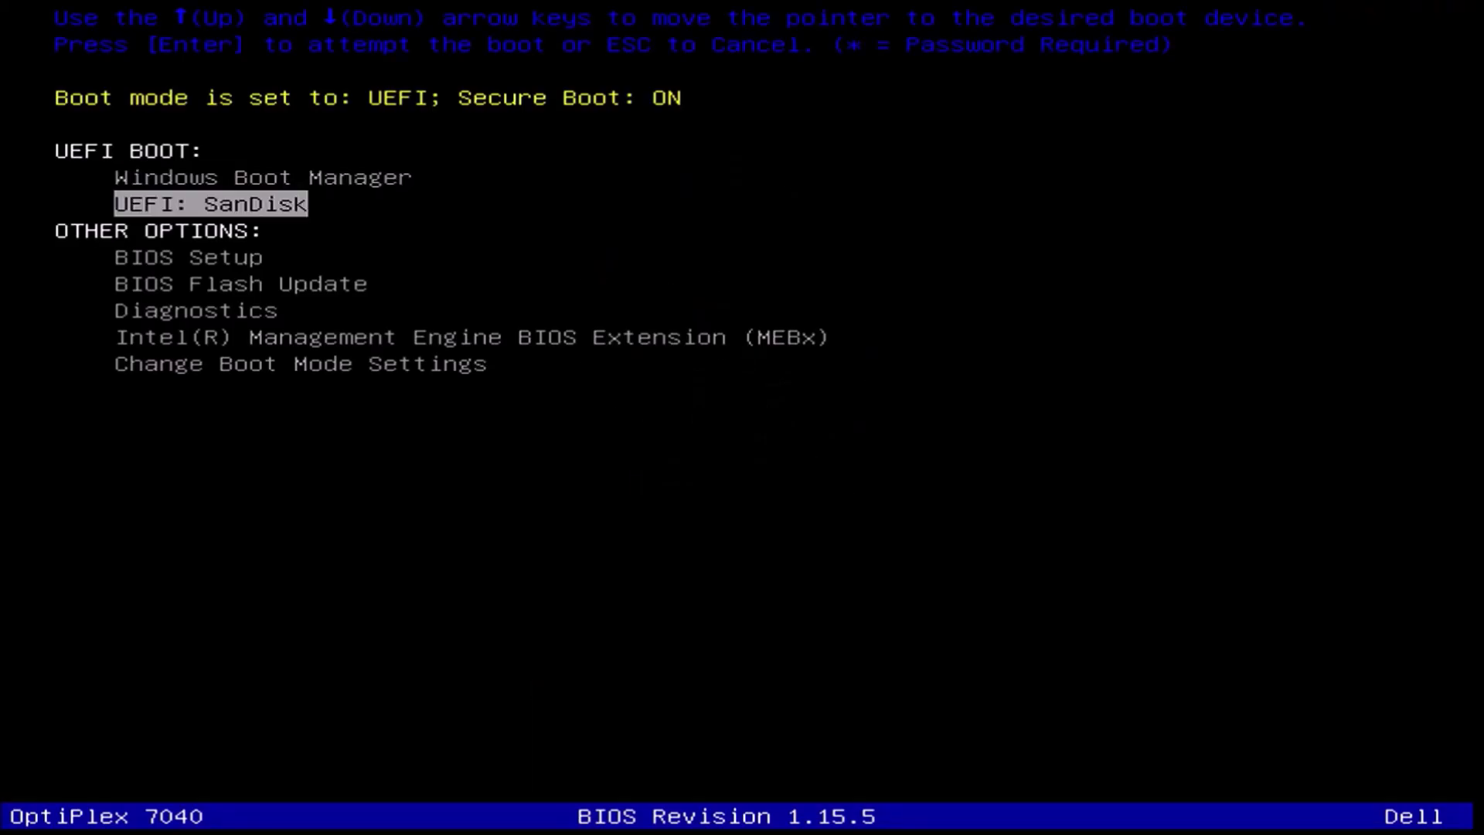
Step: Boot from the UEFI: SanDisk entry in the one-time boot menu
key(Return)
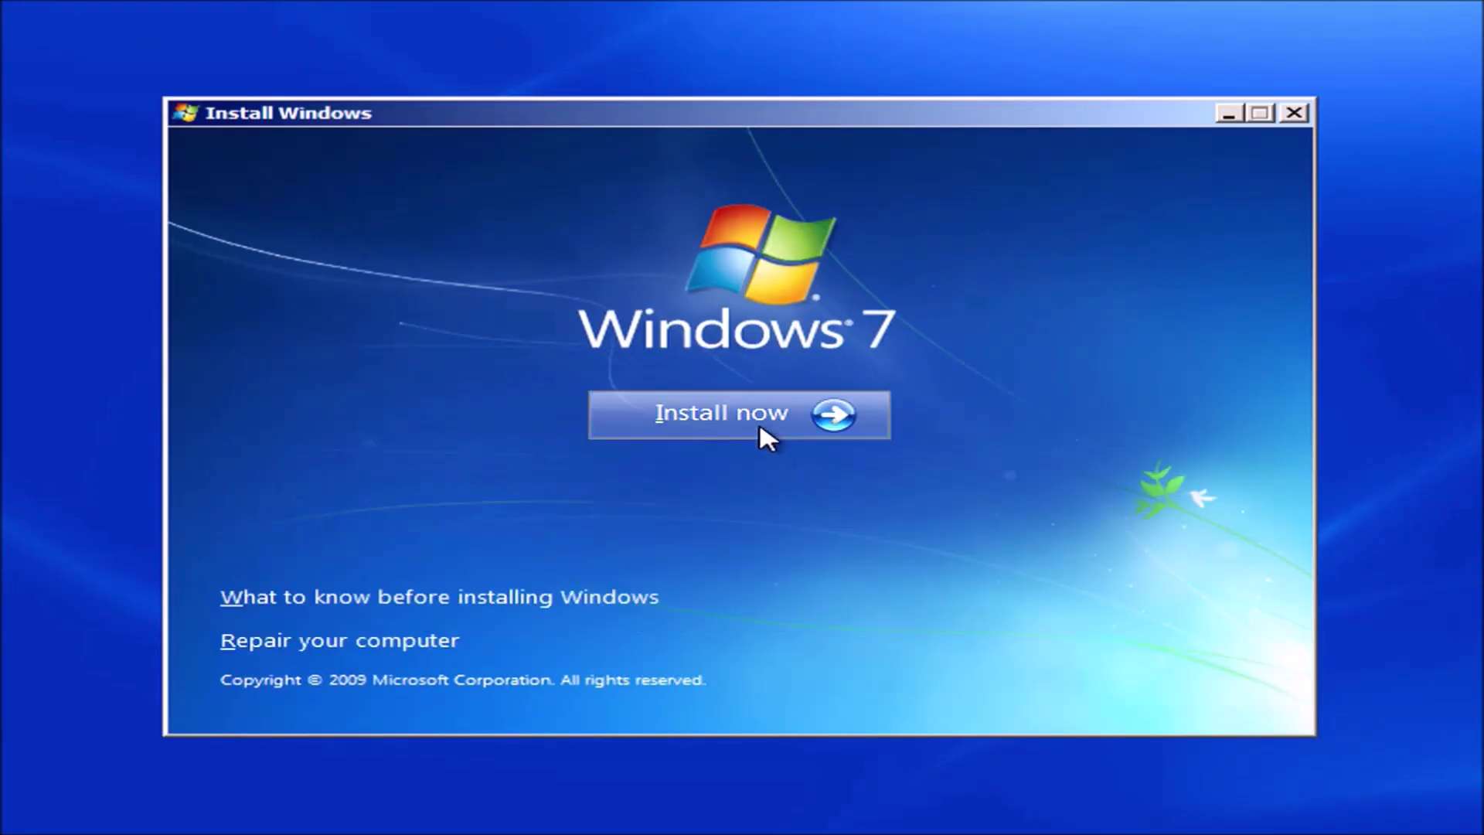
Step: Begin Windows 7 installation, accept the license terms, and choose a Custom install
click(759, 420)
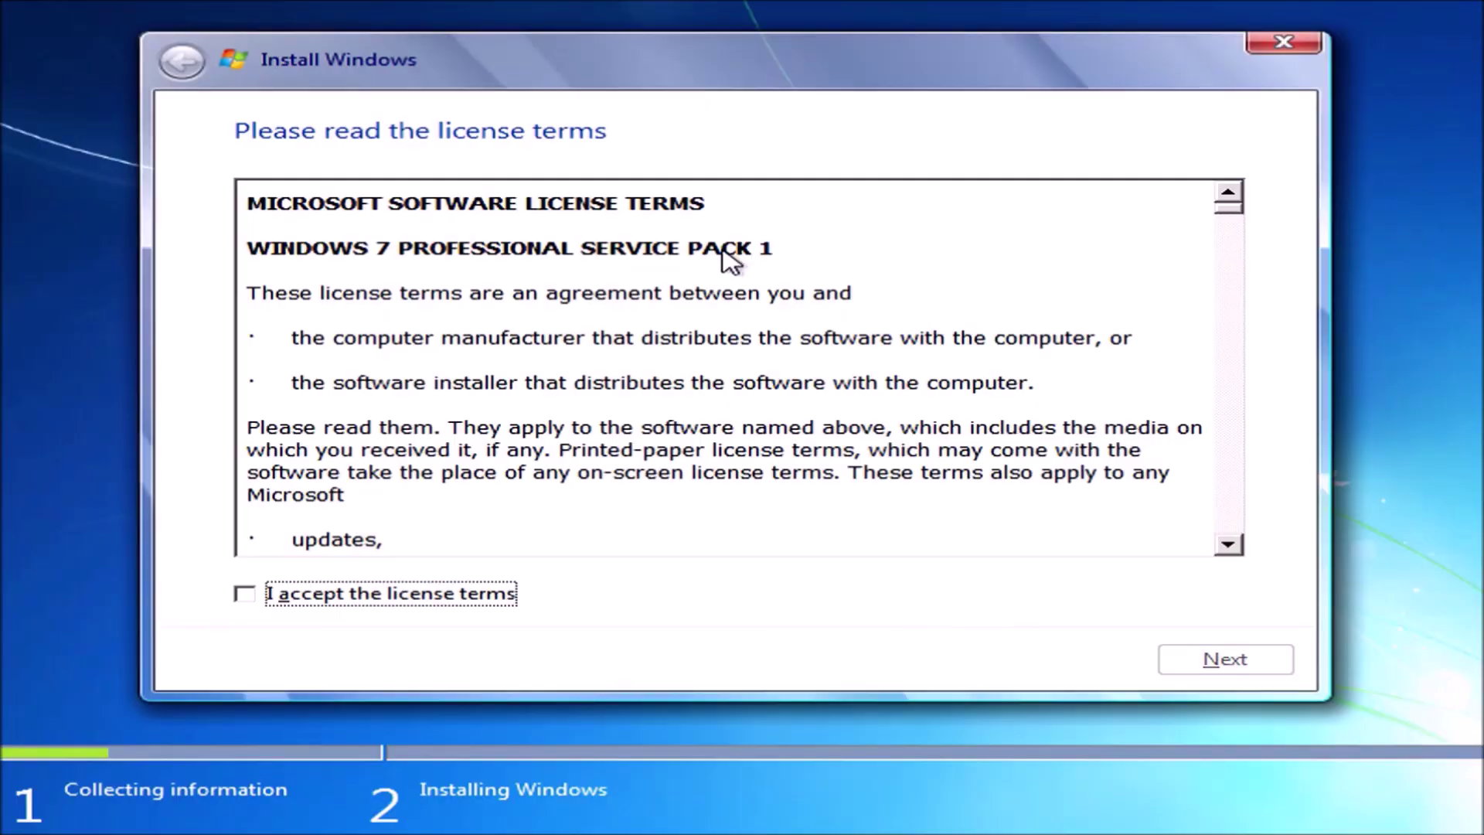
click(398, 595)
click(1225, 659)
click(828, 452)
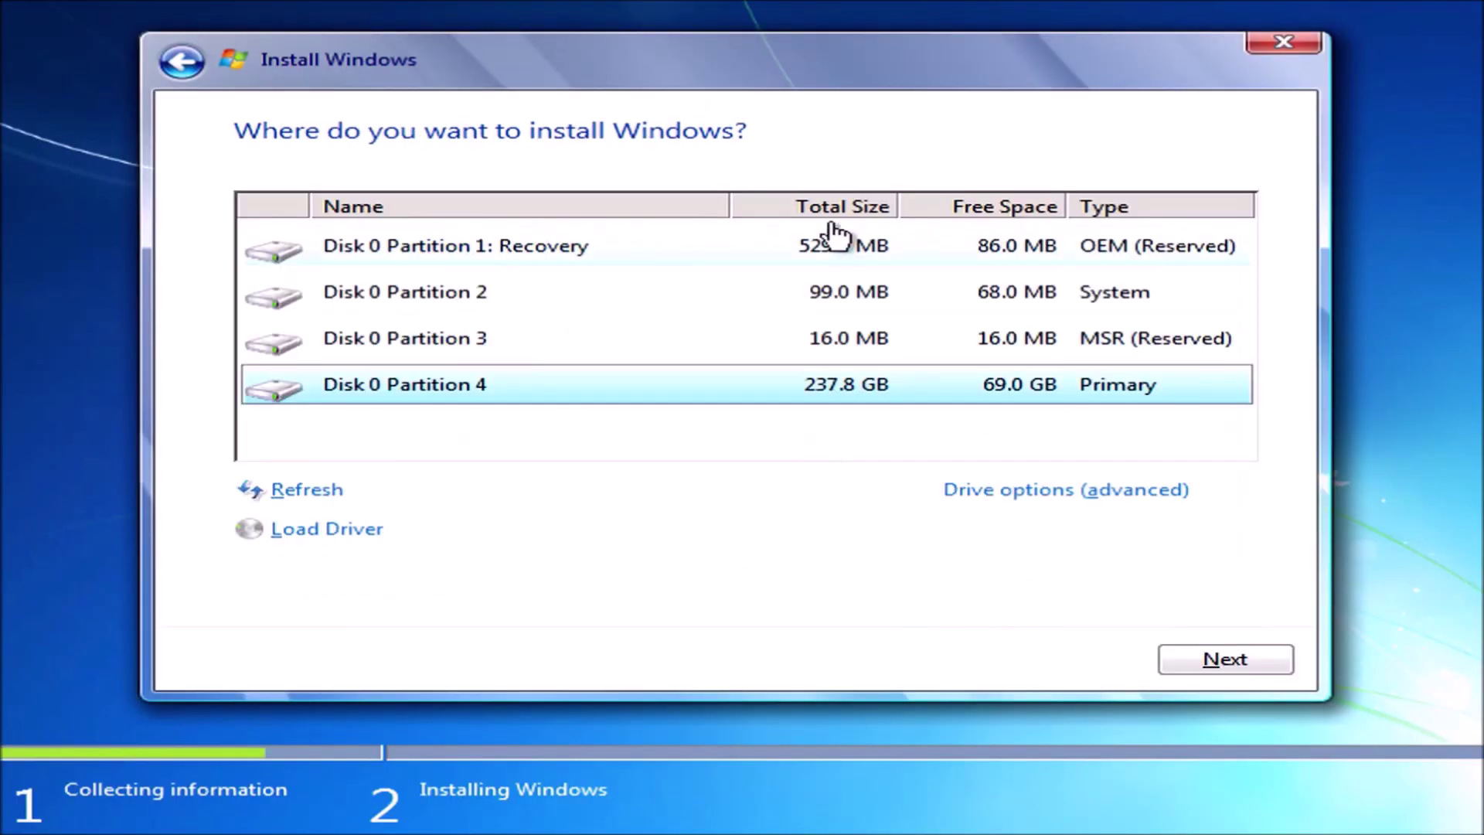
click(835, 240)
click(1063, 490)
Step: Delete the recovery, 99 MB, 16 MB MSR and 237.8 GB partitions, then install to unallocated space
click(564, 489)
click(985, 534)
click(464, 292)
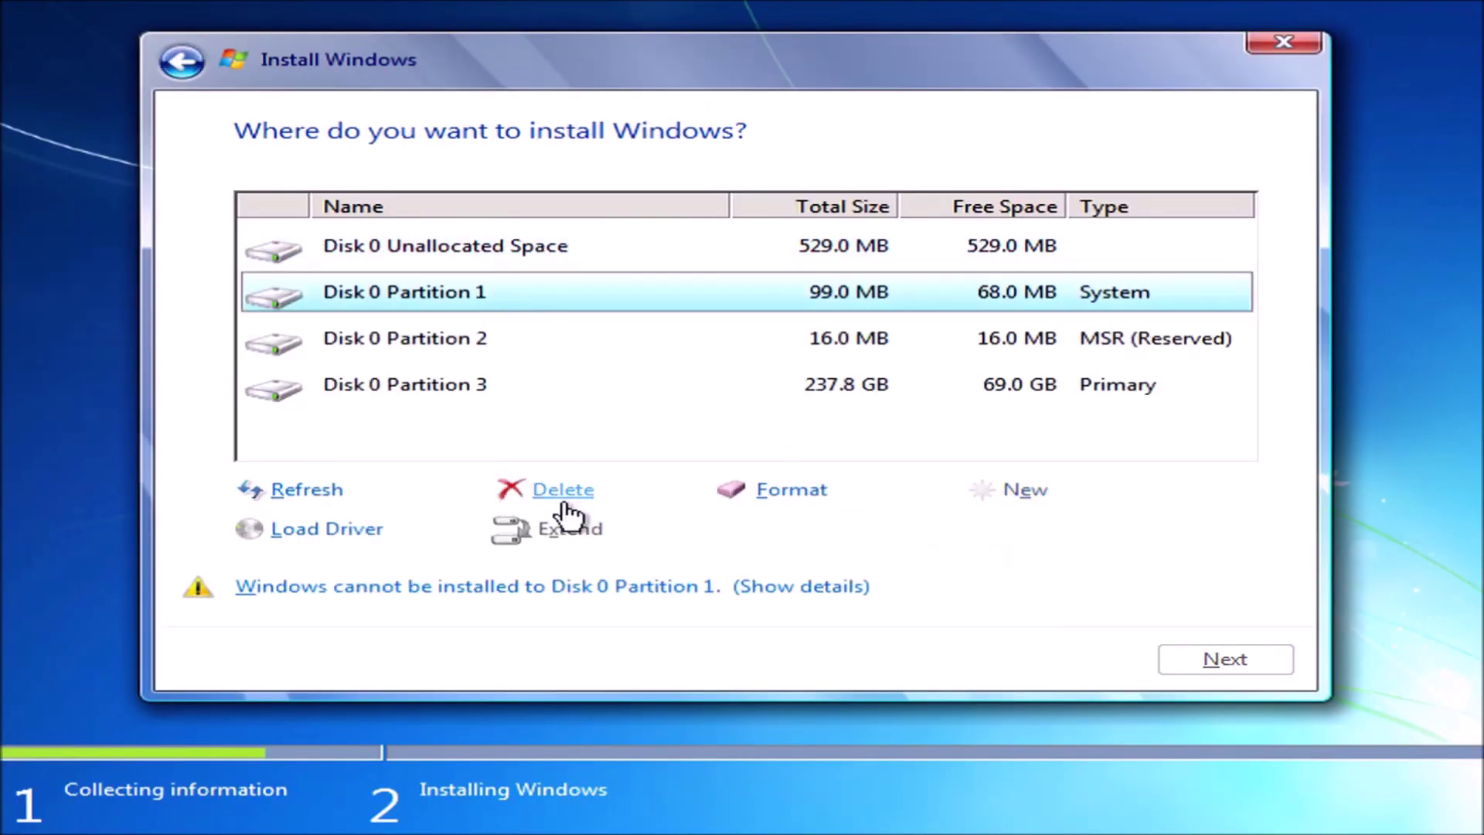
click(563, 490)
click(990, 532)
click(371, 291)
click(564, 490)
click(993, 532)
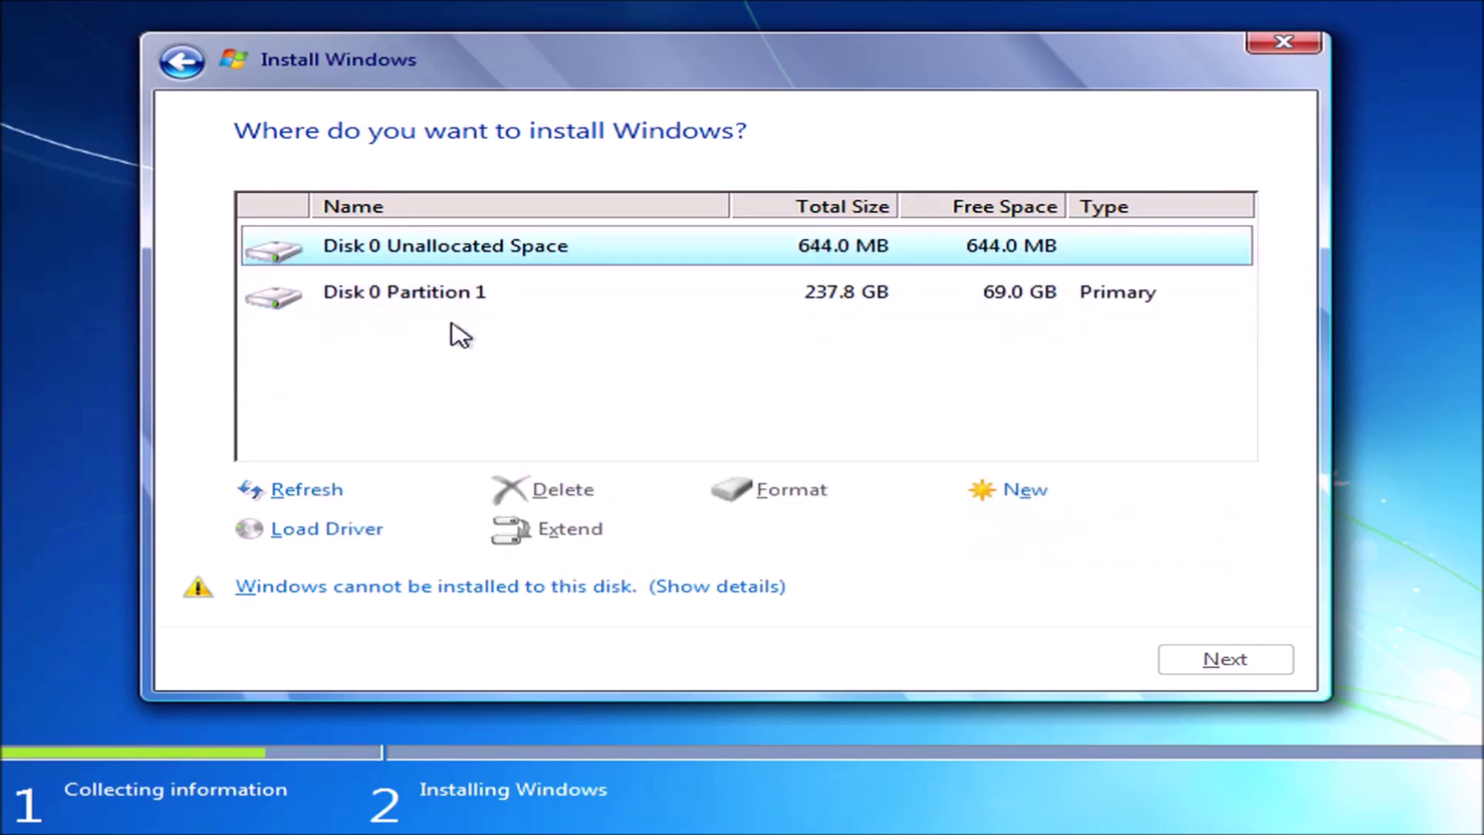
click(464, 297)
click(563, 489)
click(1033, 532)
click(1252, 660)
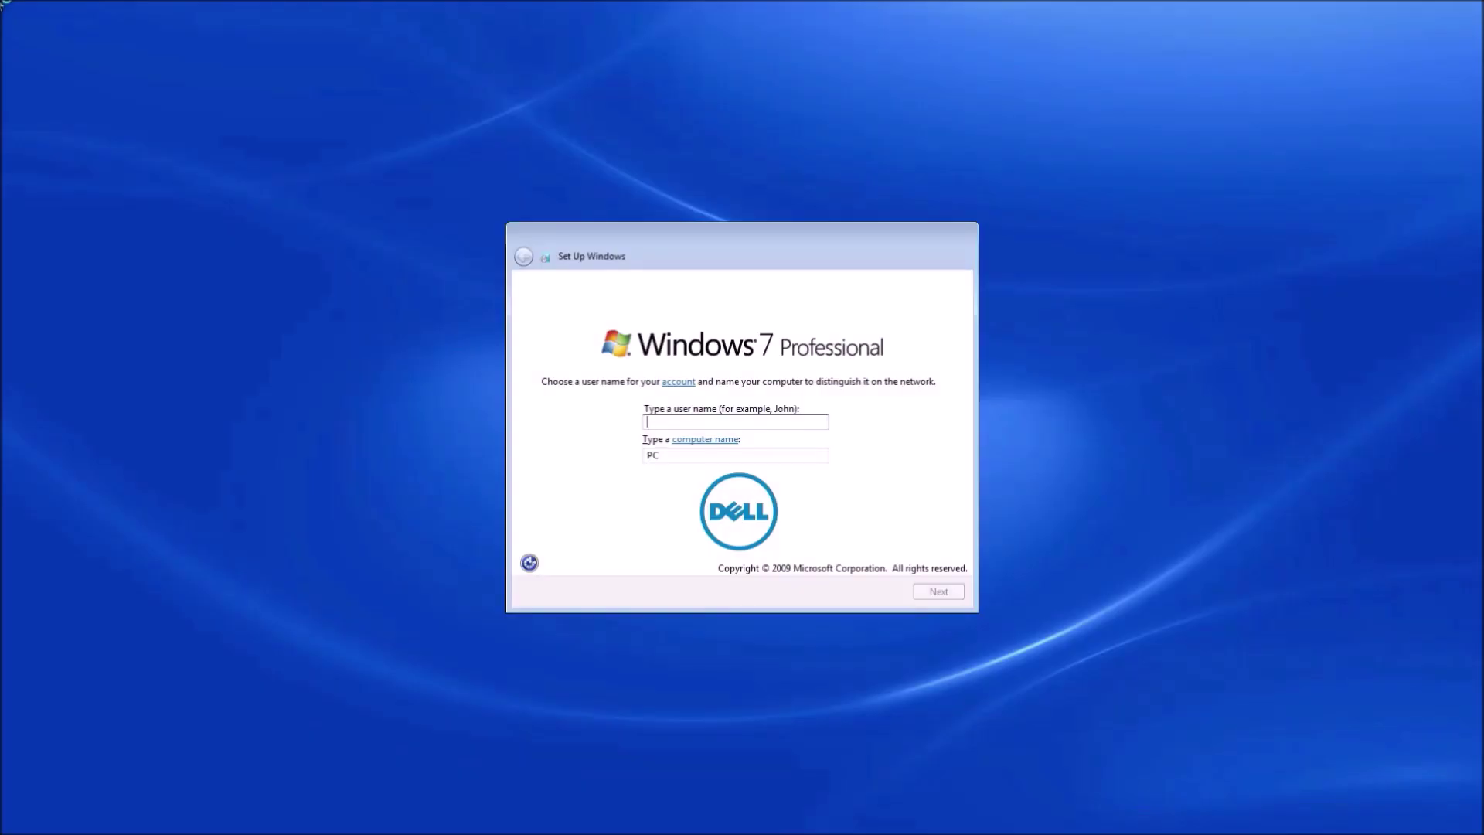
Step: Enter the new user's account name, then accept the password and update settings pages
text(h)
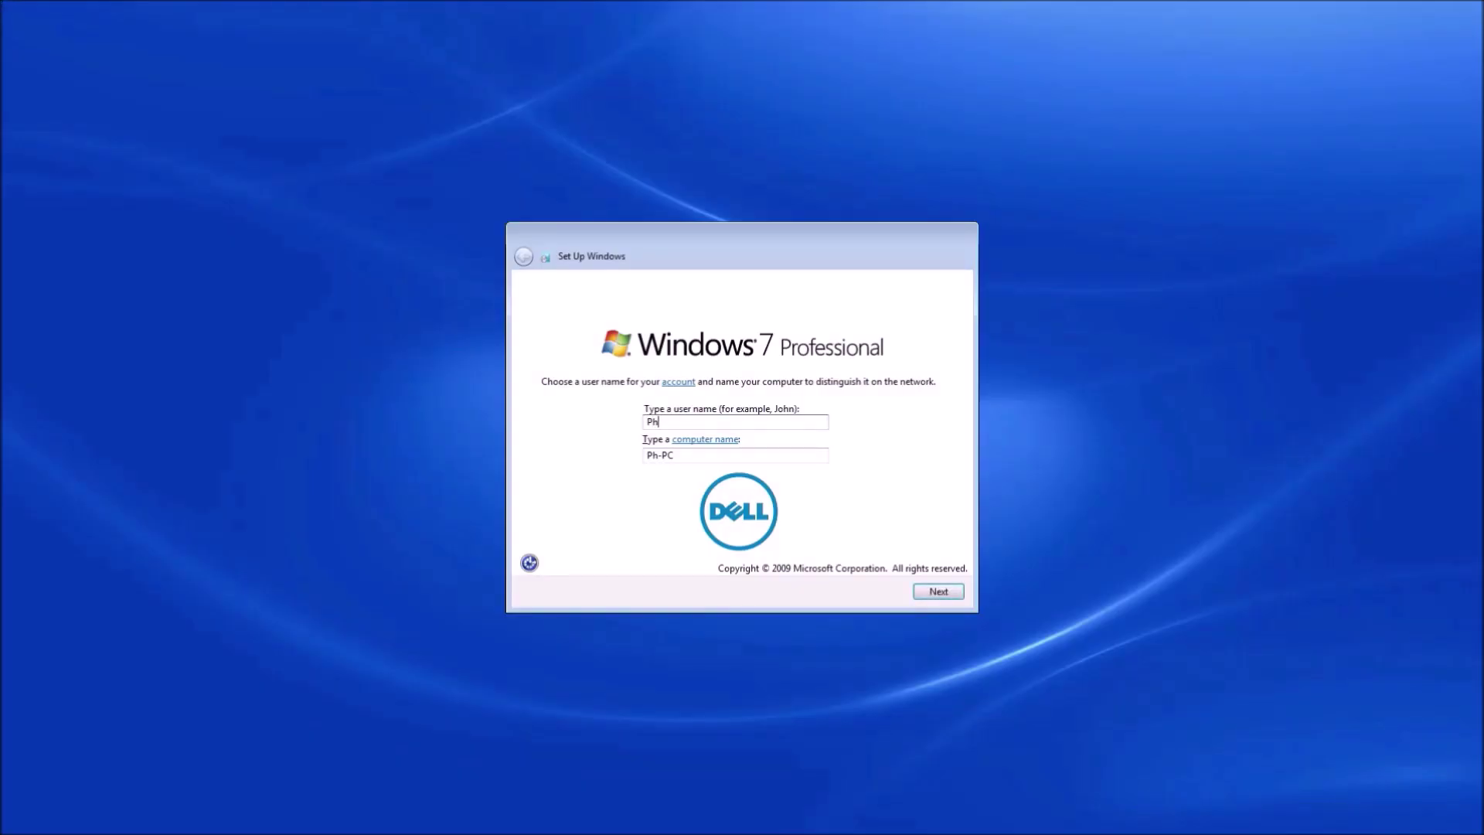
text(ilip)
key(Return)
key(Return)
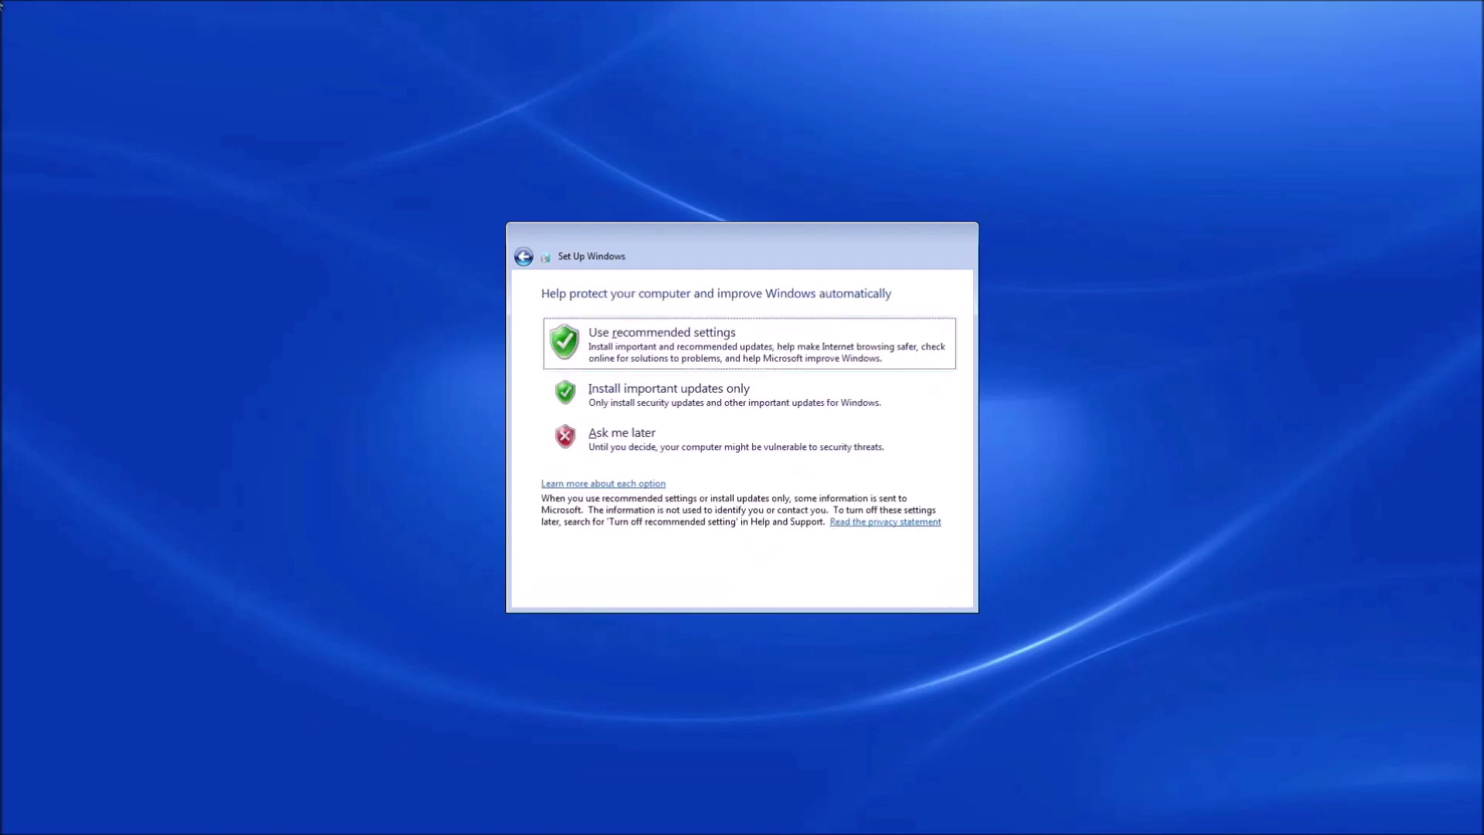
key(Tab)
key(Tab)
key(shift+Tab)
key(Return)
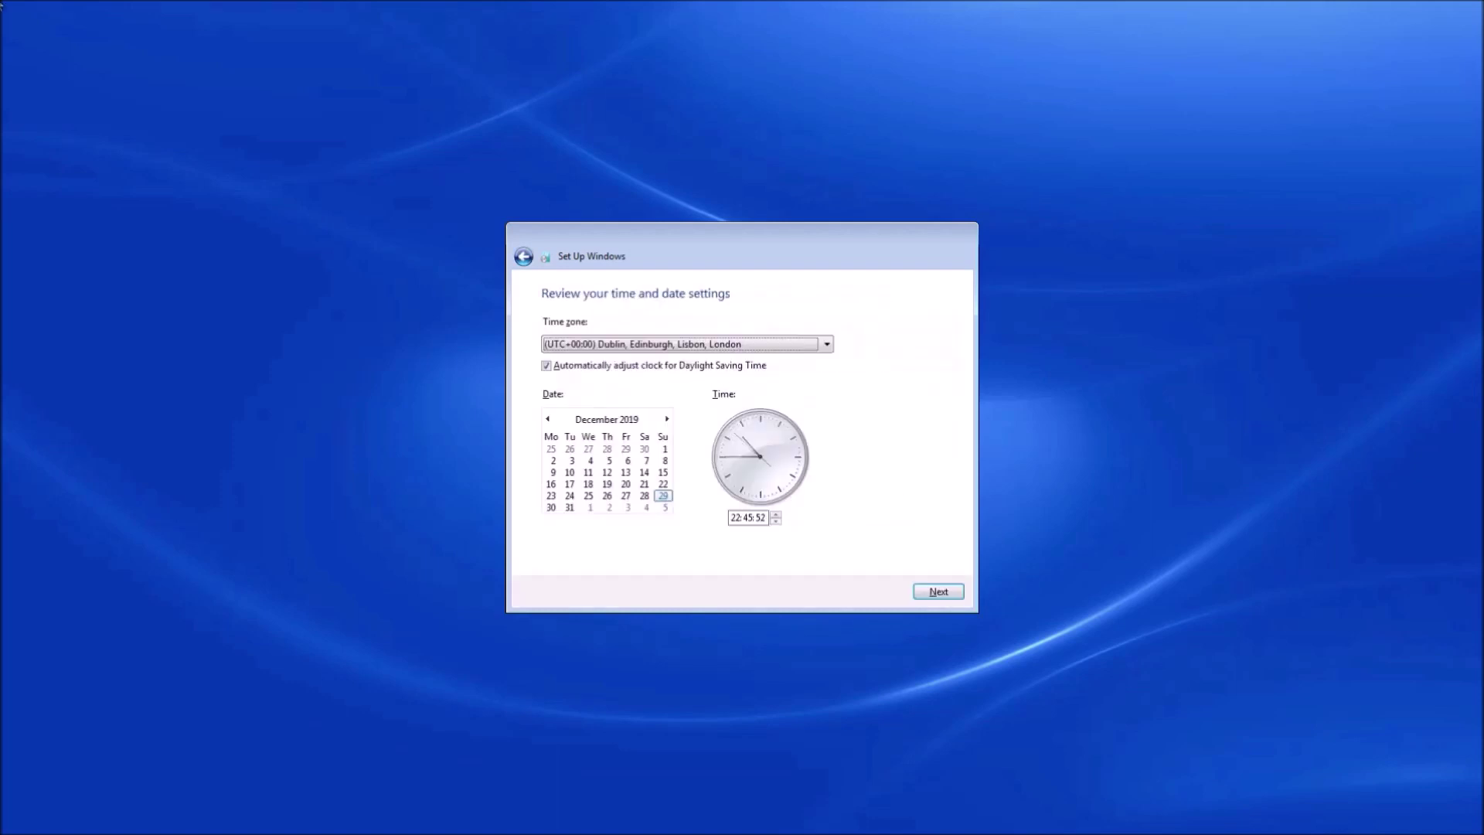
key(Return)
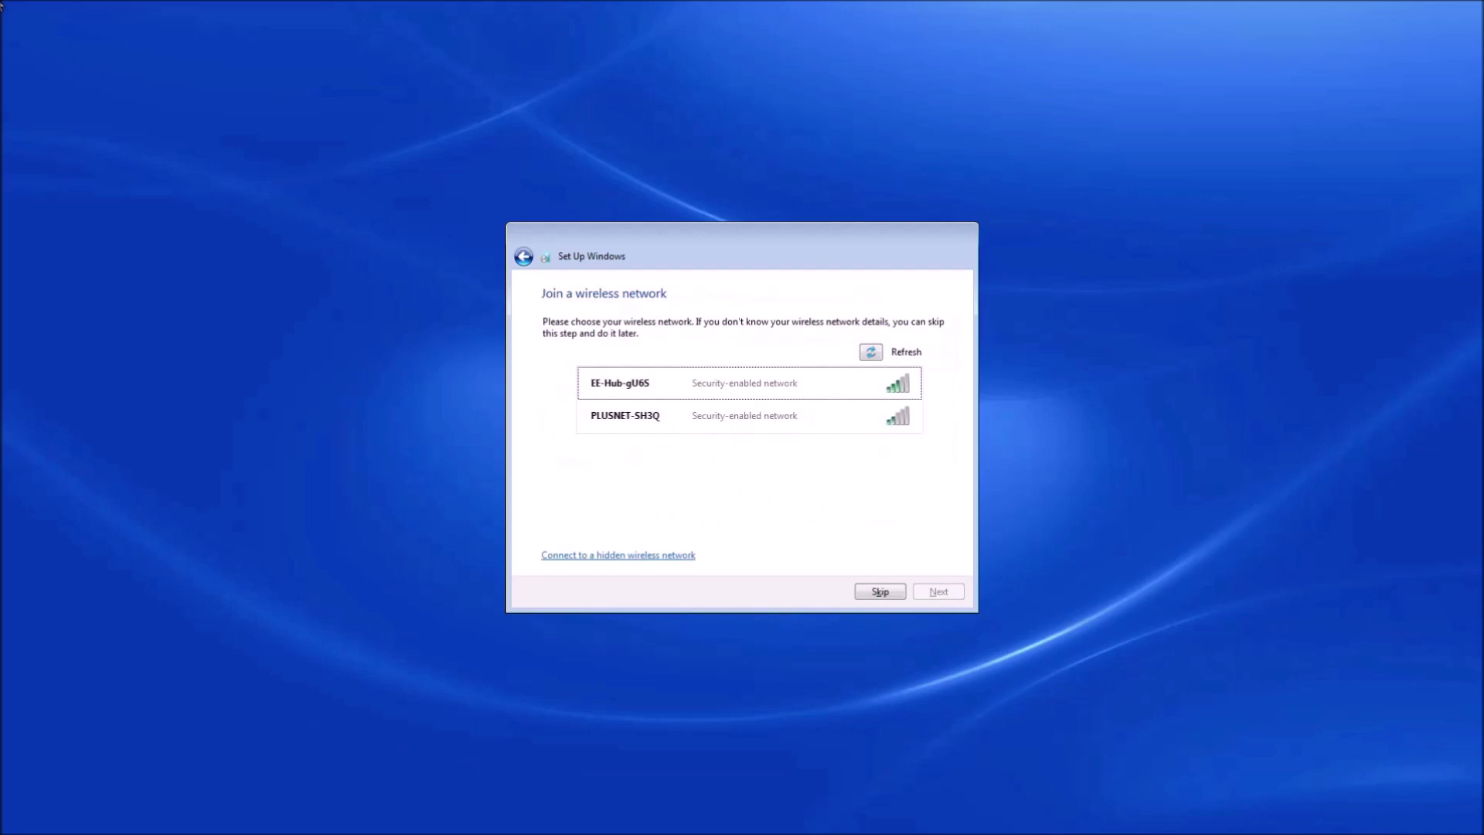
Step: Skip joining the PLUSNET-SH3Q wireless network to reach the desktop
key(Down)
key(Return)
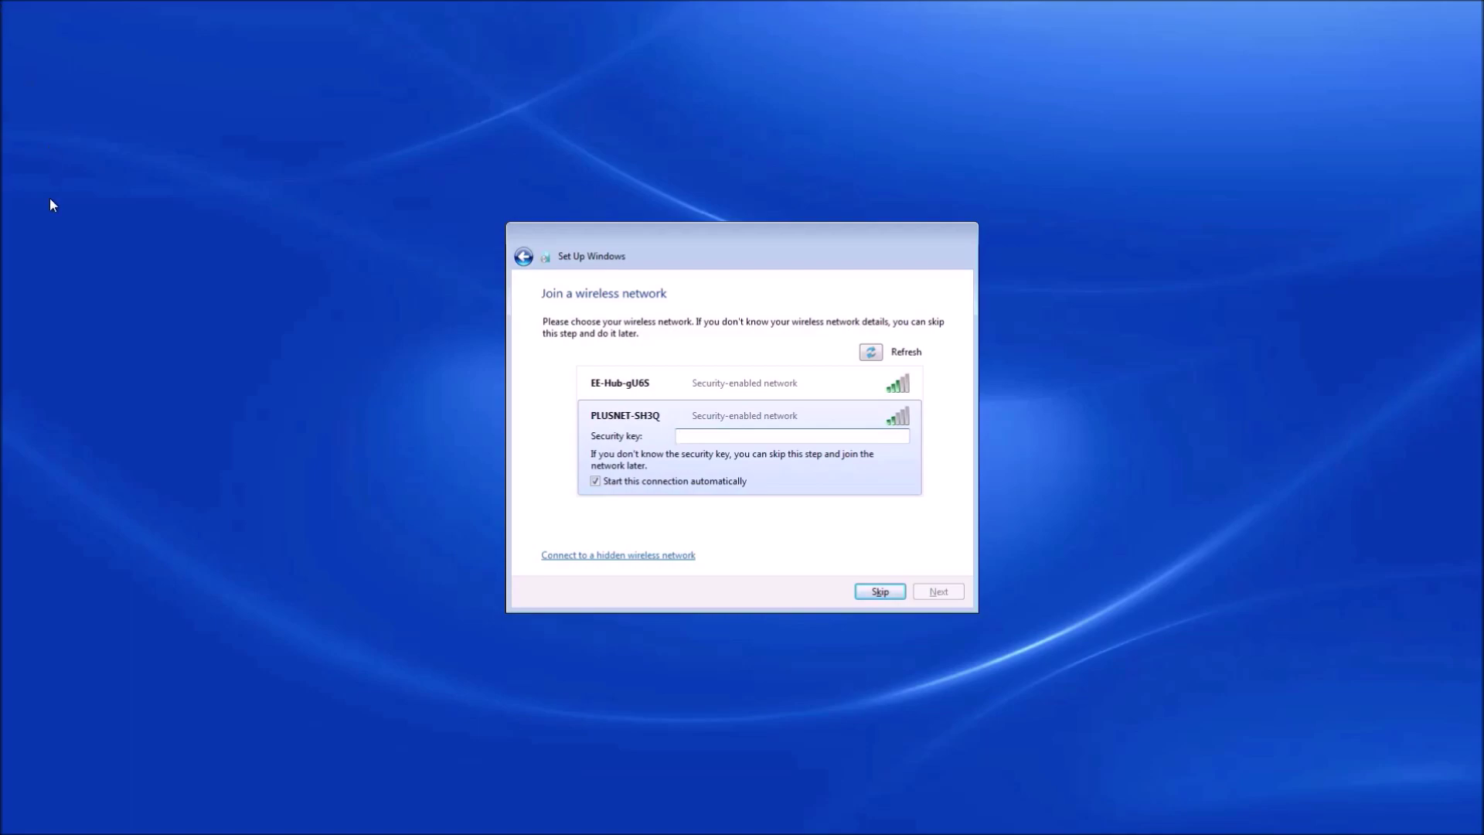
click(880, 591)
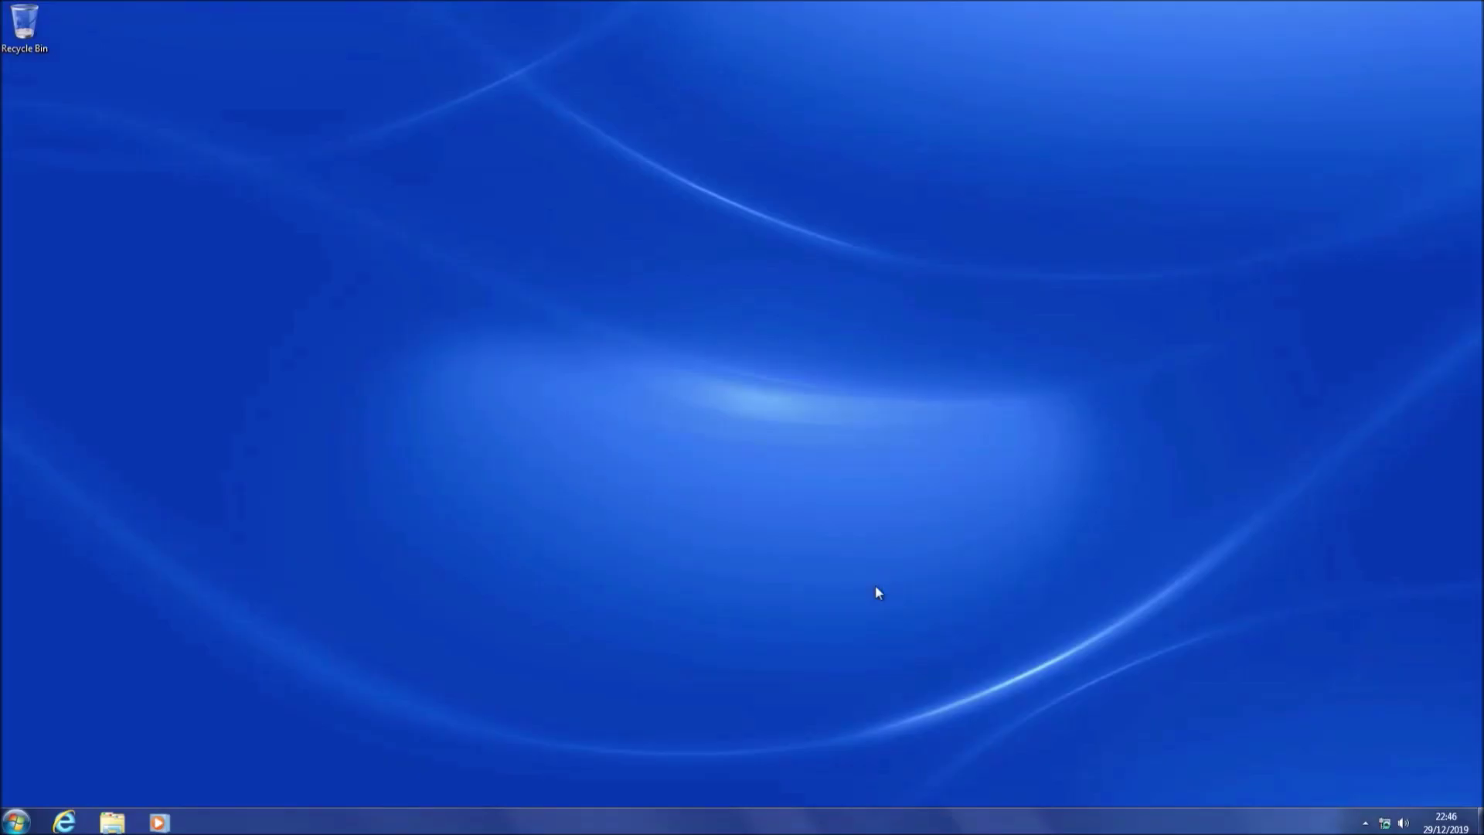
Step: Open Computer's Properties to show the System page confirming Windows 7 Professional is activated
click(16, 821)
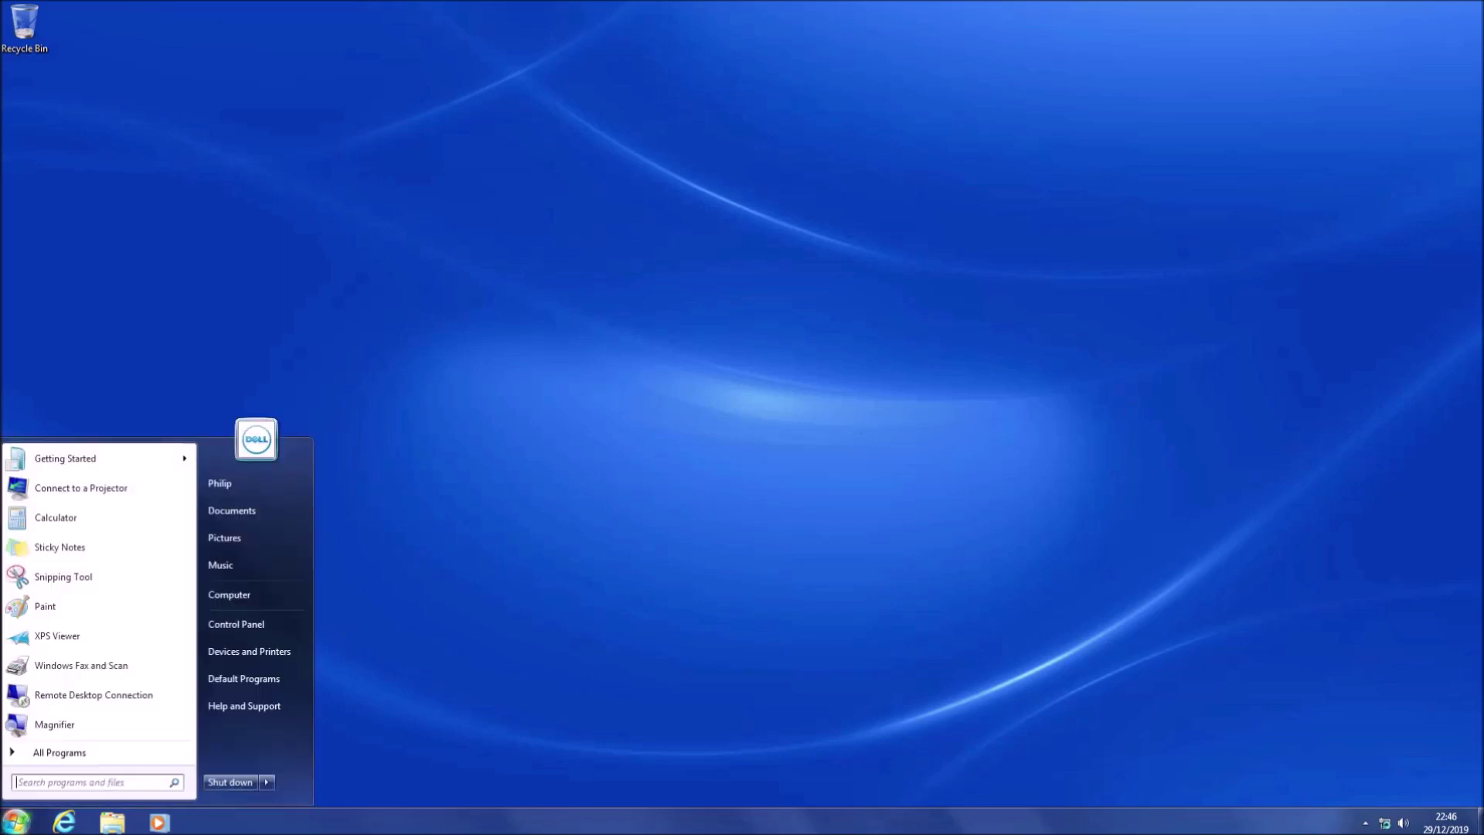
right_click(254, 600)
click(355, 733)
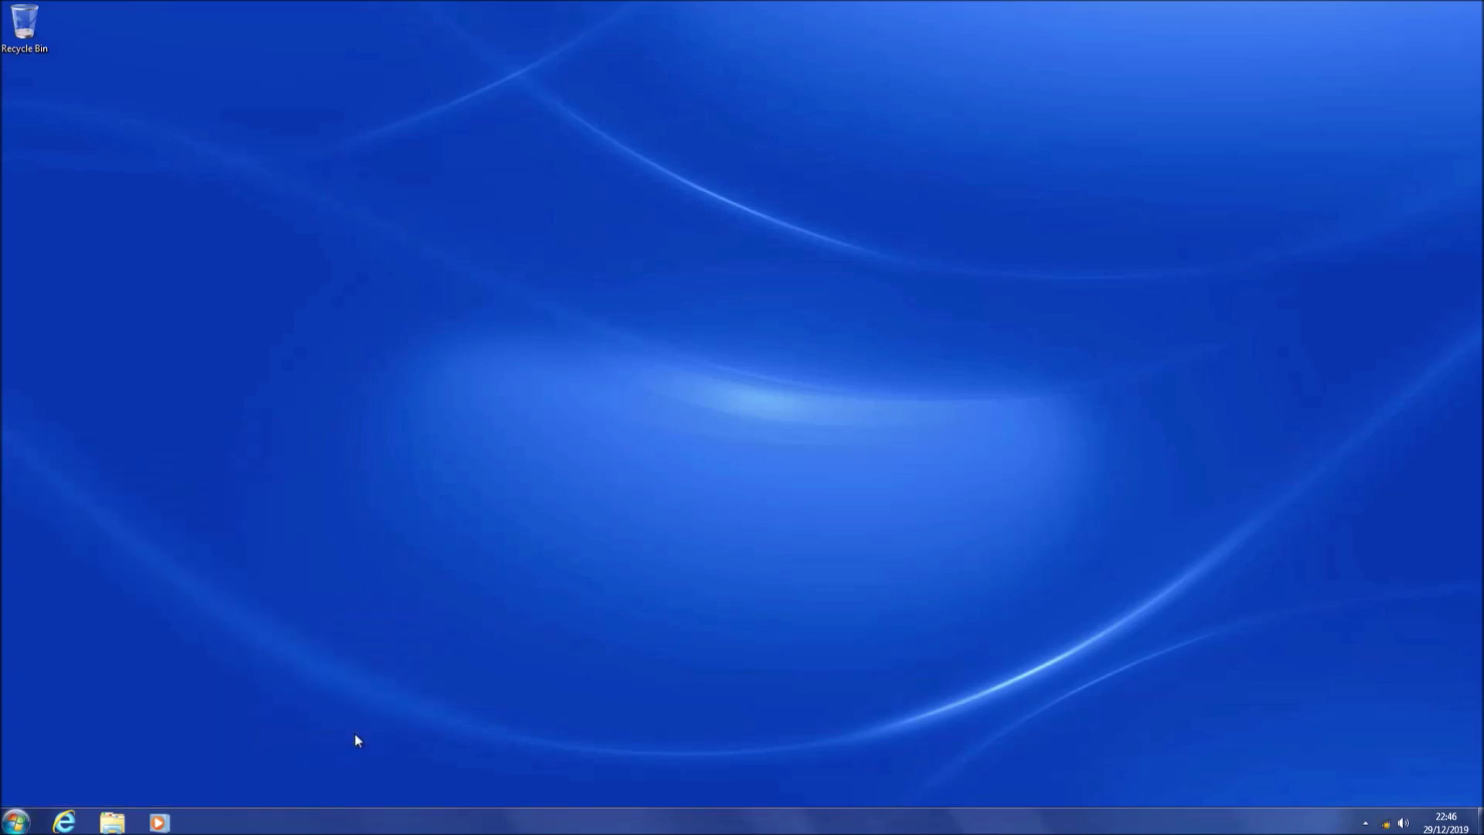
double_click(703, 165)
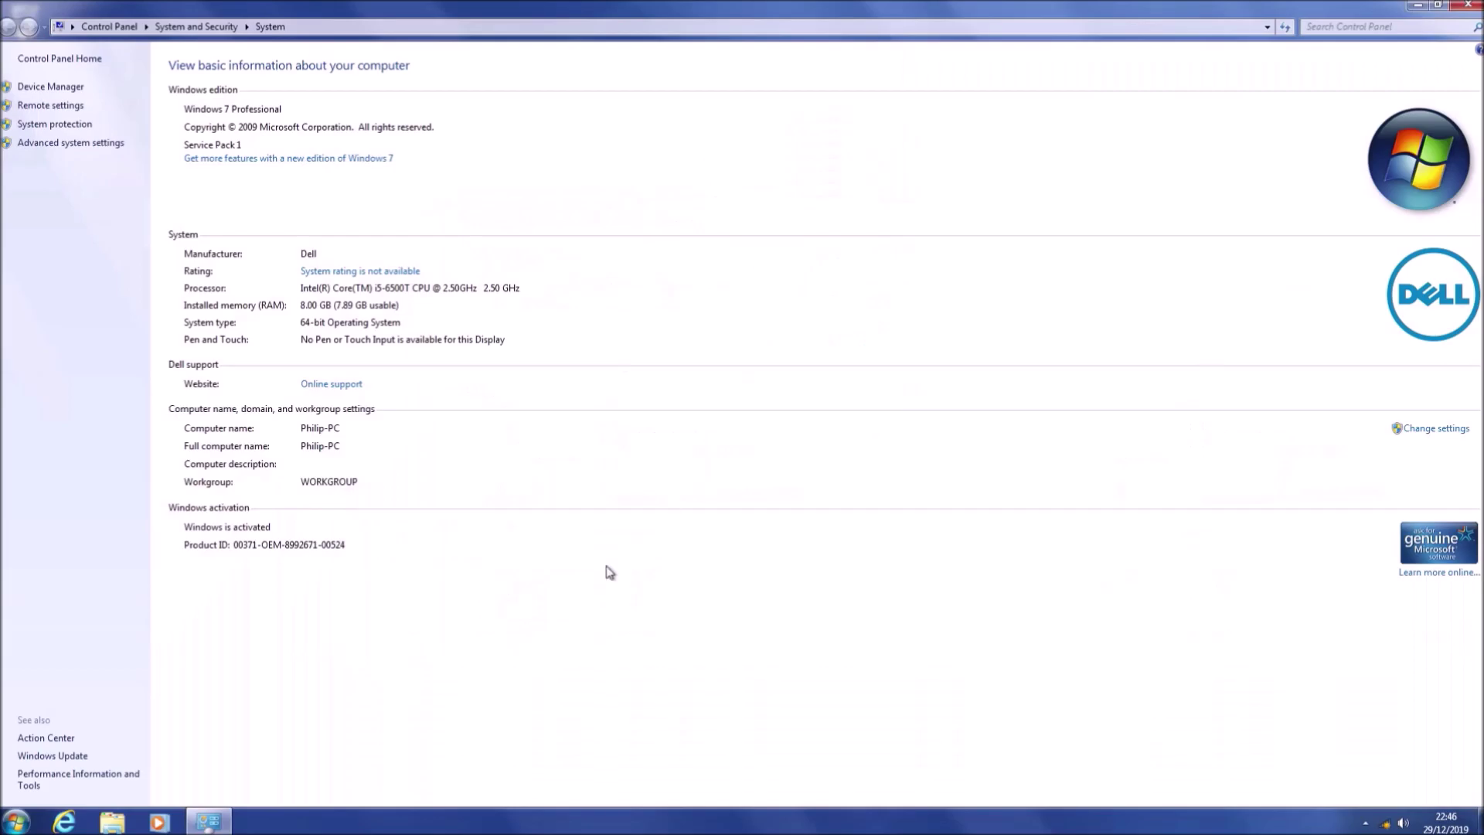
click(1466, 8)
click(16, 821)
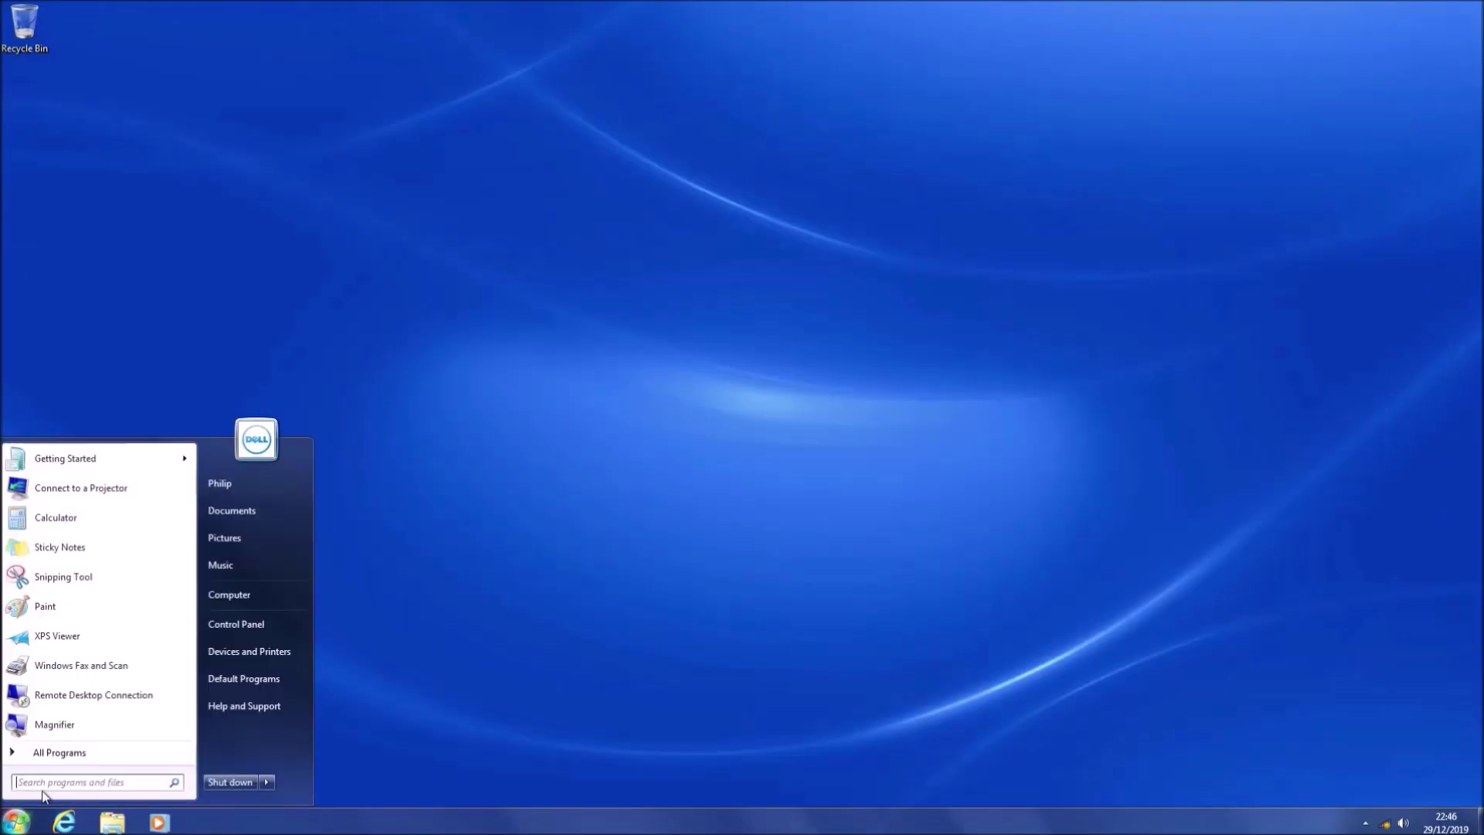
right_click(260, 598)
click(309, 729)
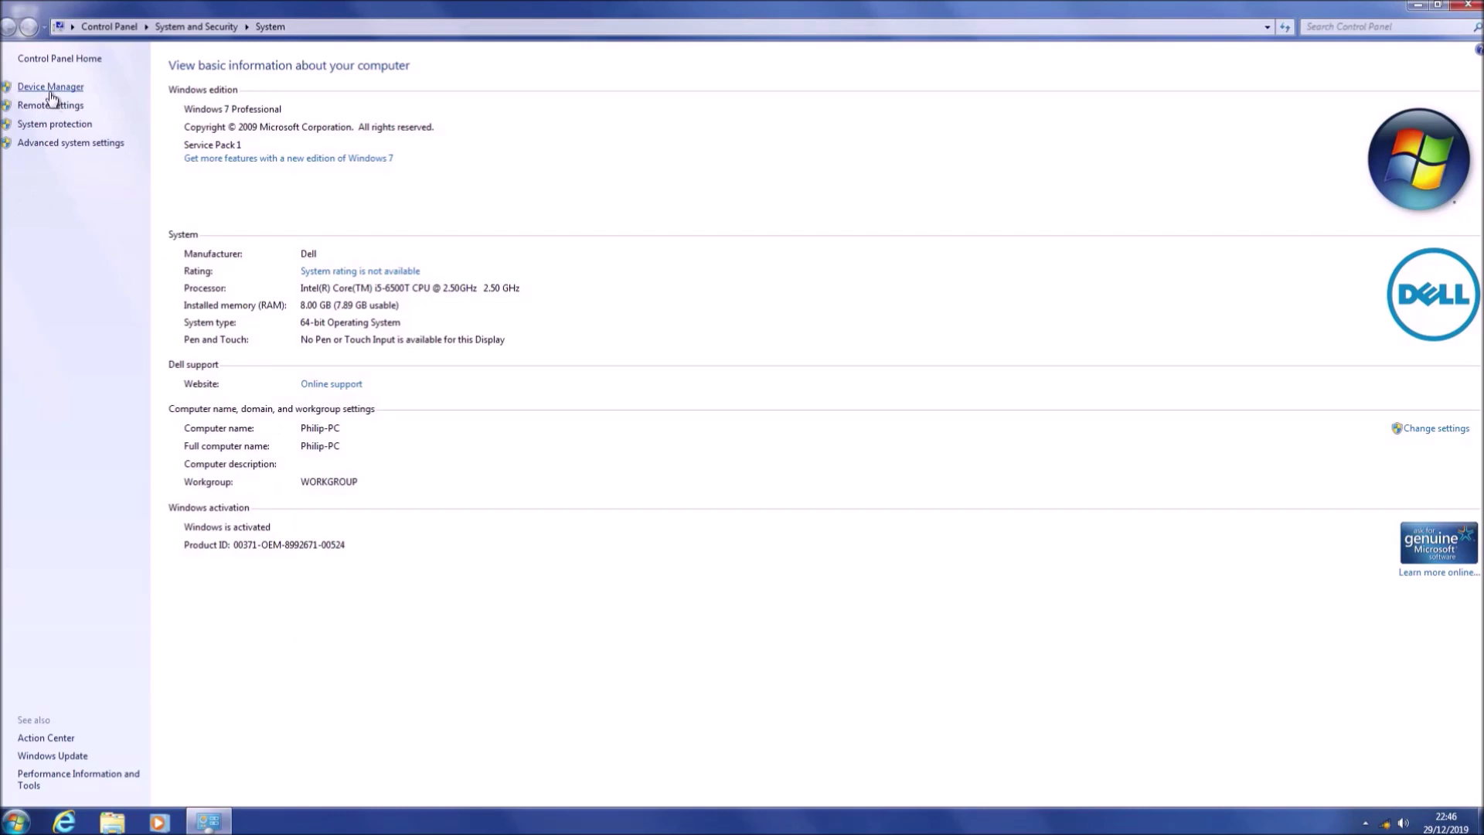
Step: In a maximized Device Manager, expand Display, Network and Sound adapters, then close it and System
click(52, 87)
click(616, 38)
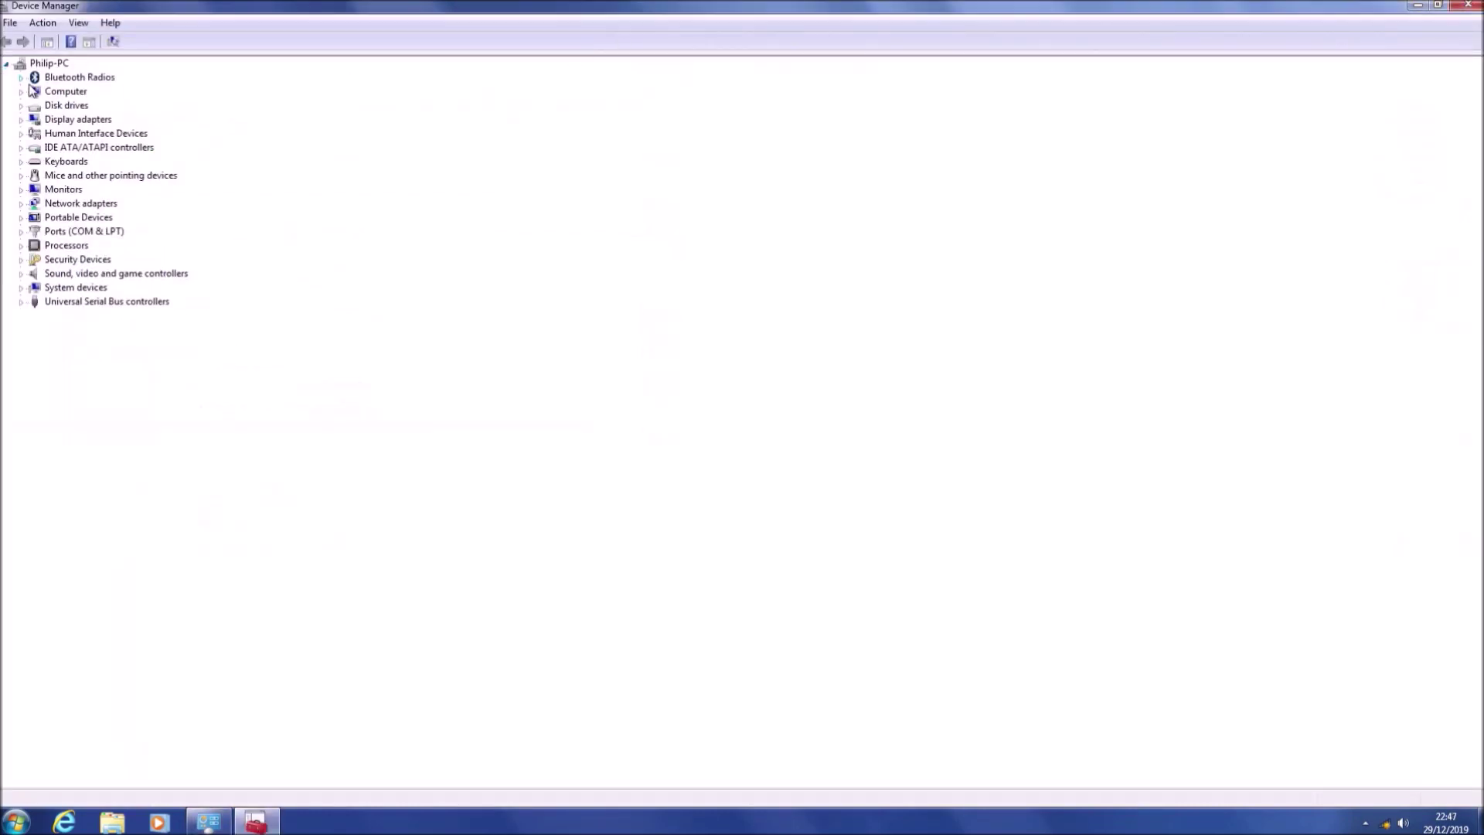
click(21, 120)
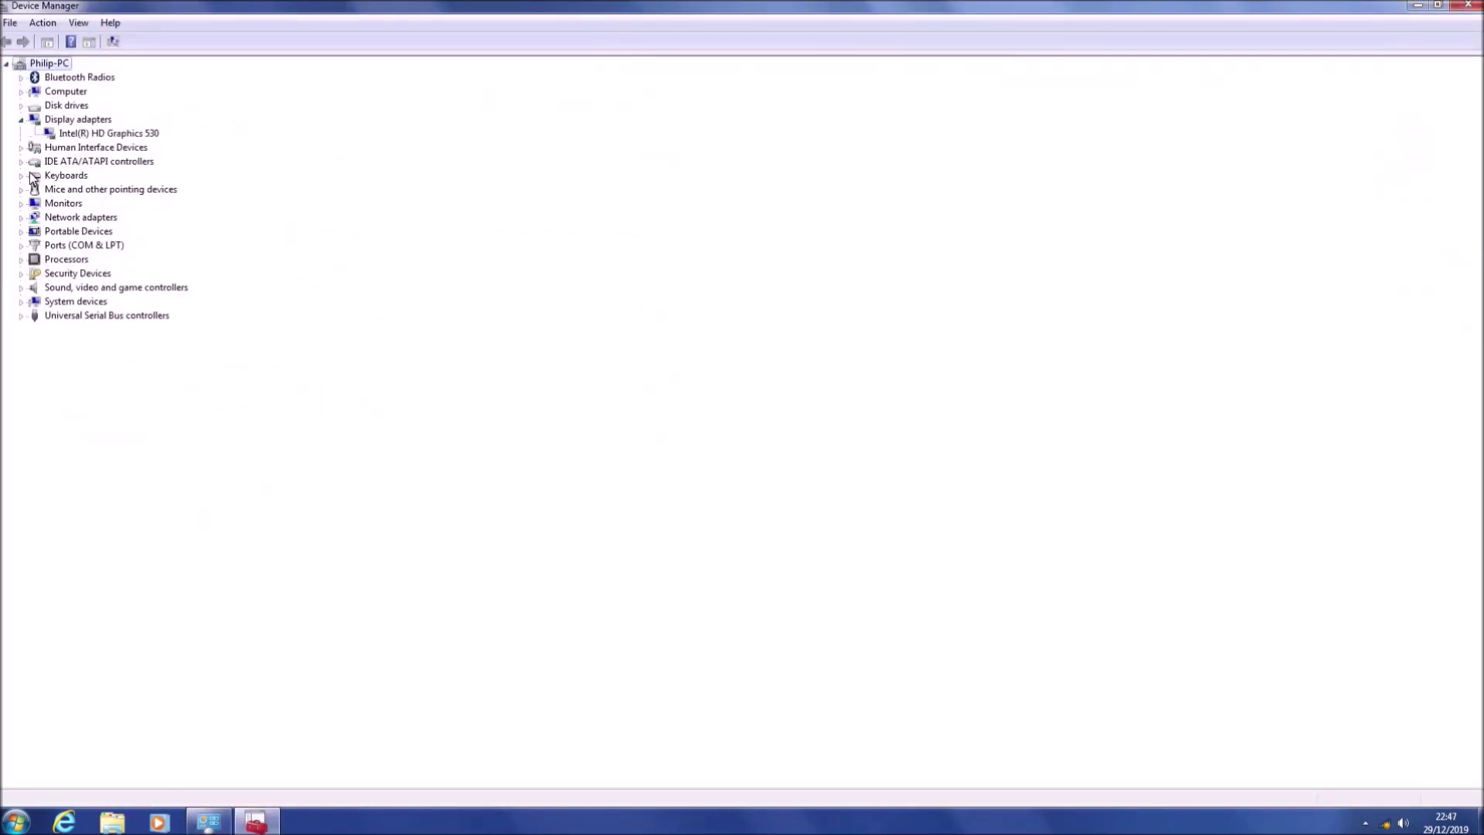
click(21, 217)
click(24, 343)
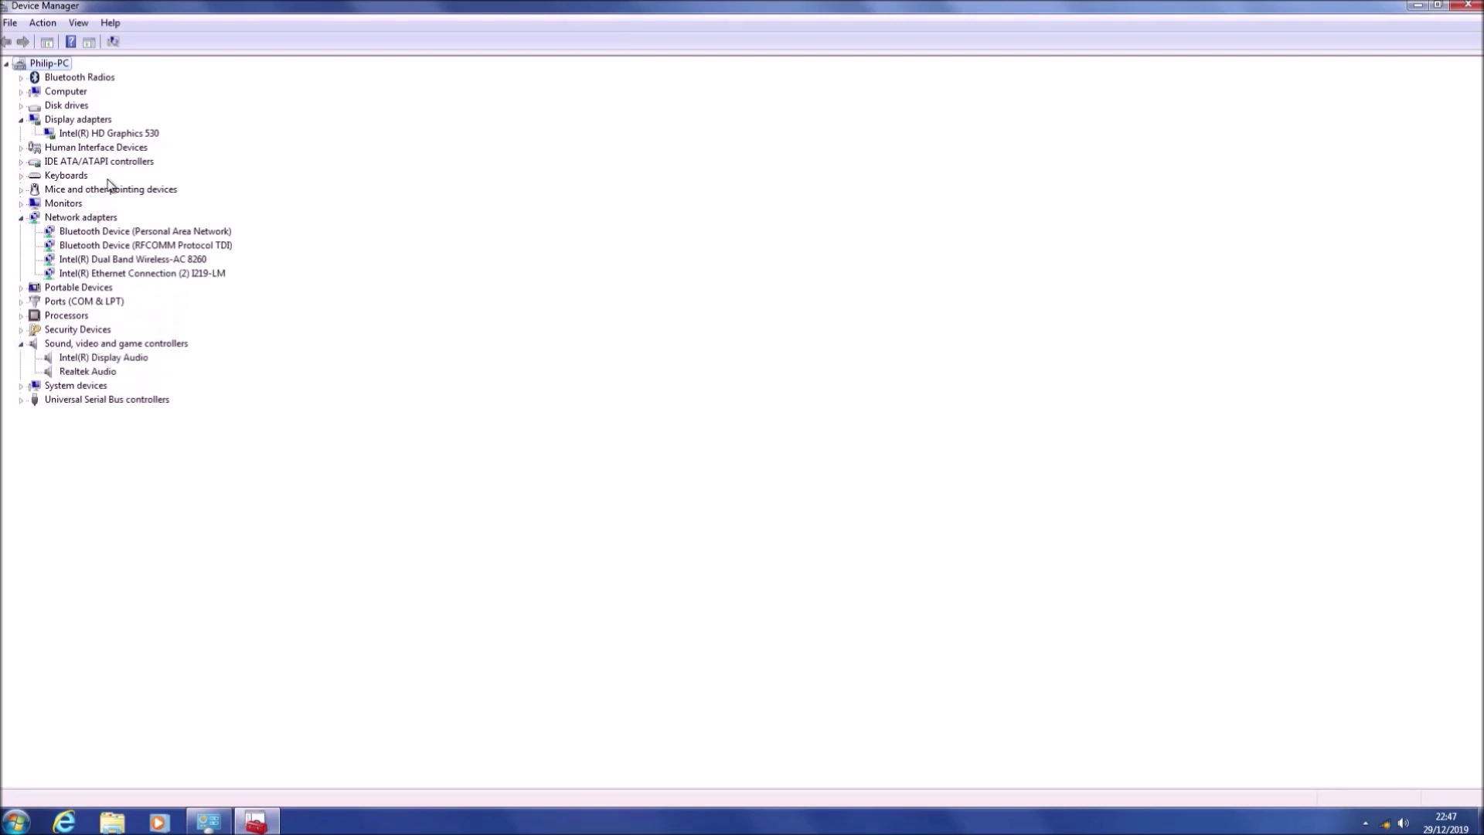
click(1469, 5)
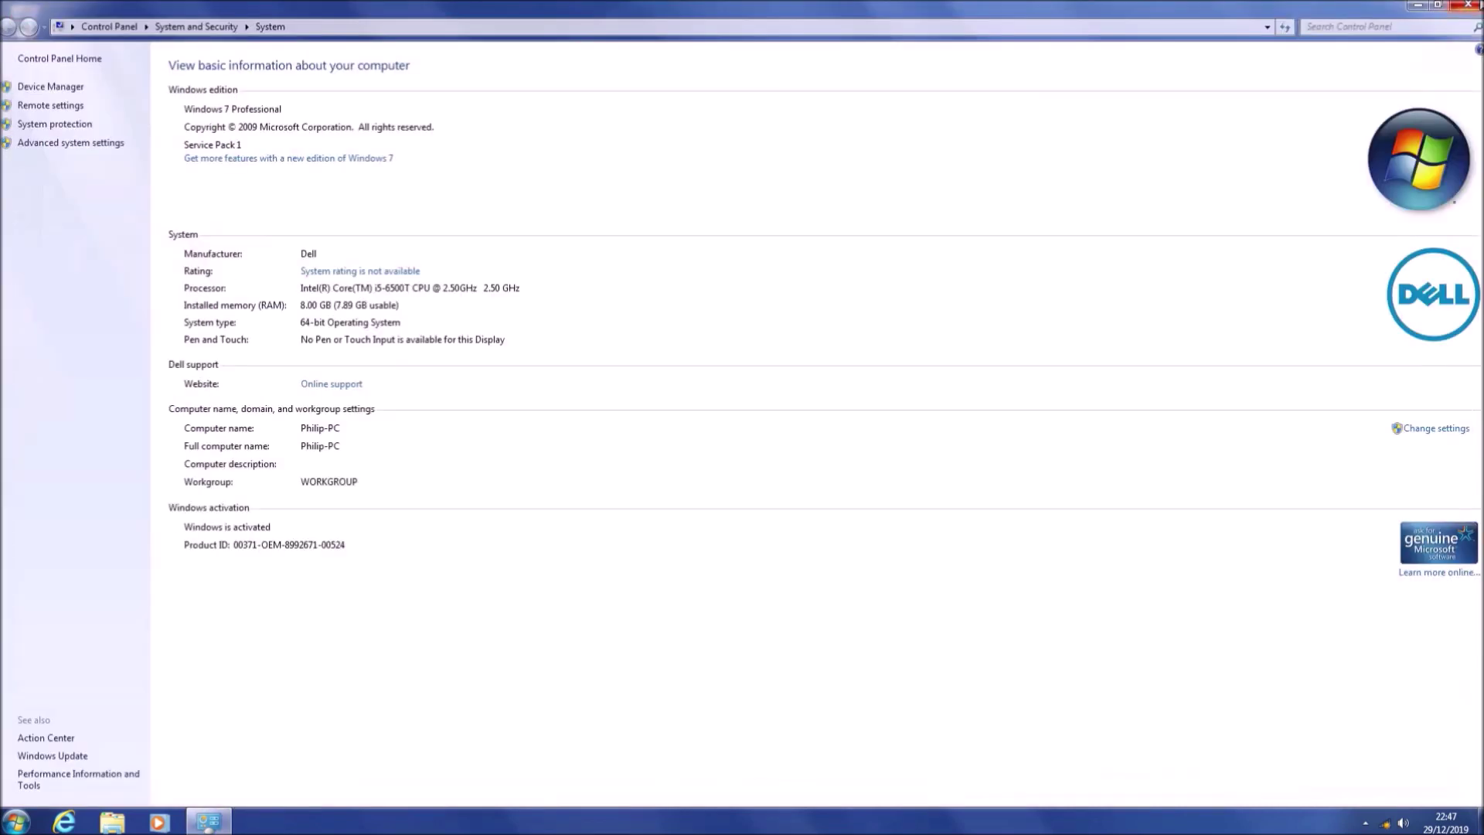
click(1469, 5)
Step: Open Programs and Features from Computer and browse the list of 197 installed updates
key(super)
click(276, 595)
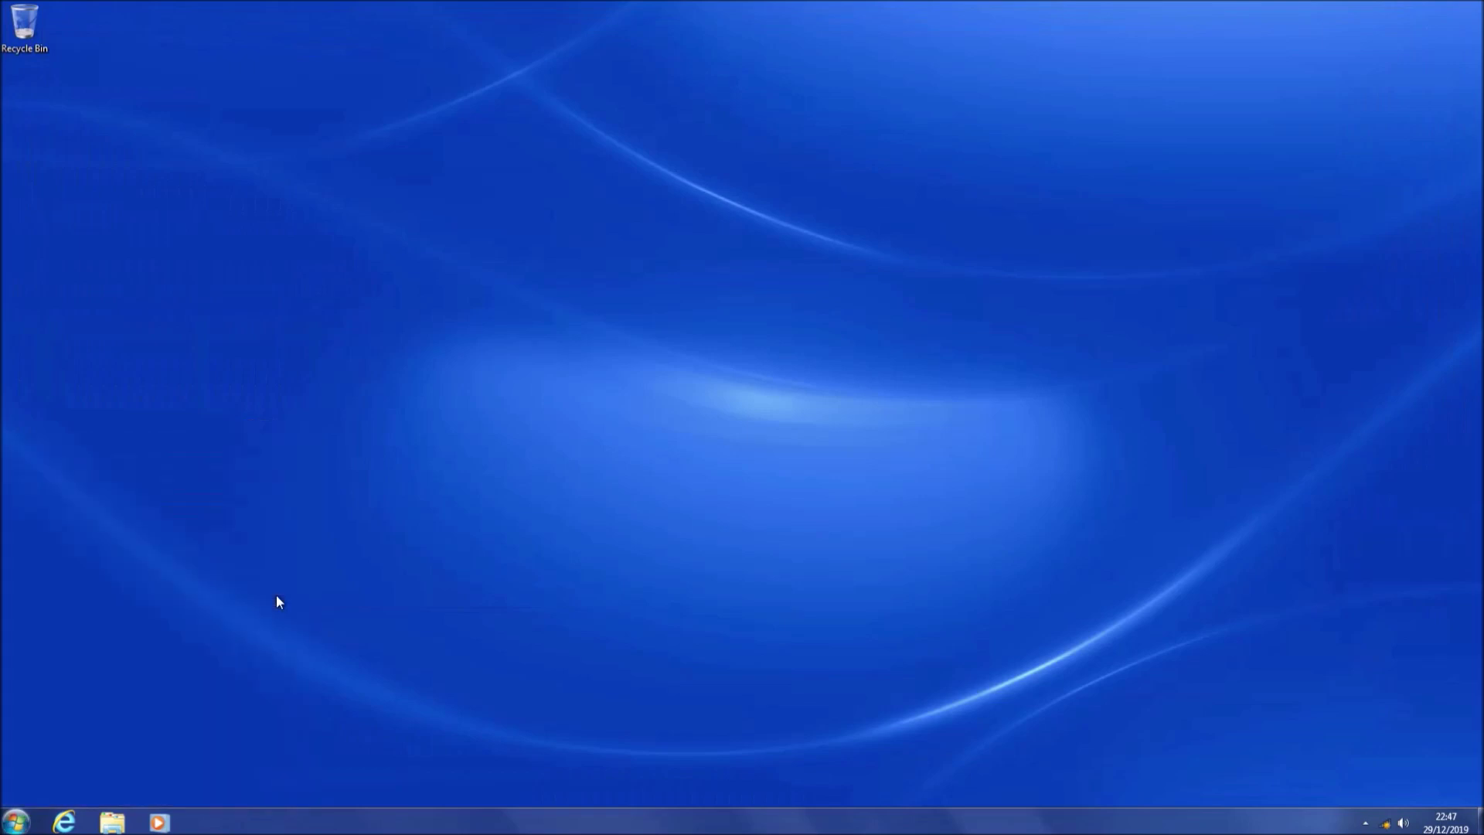
click(507, 211)
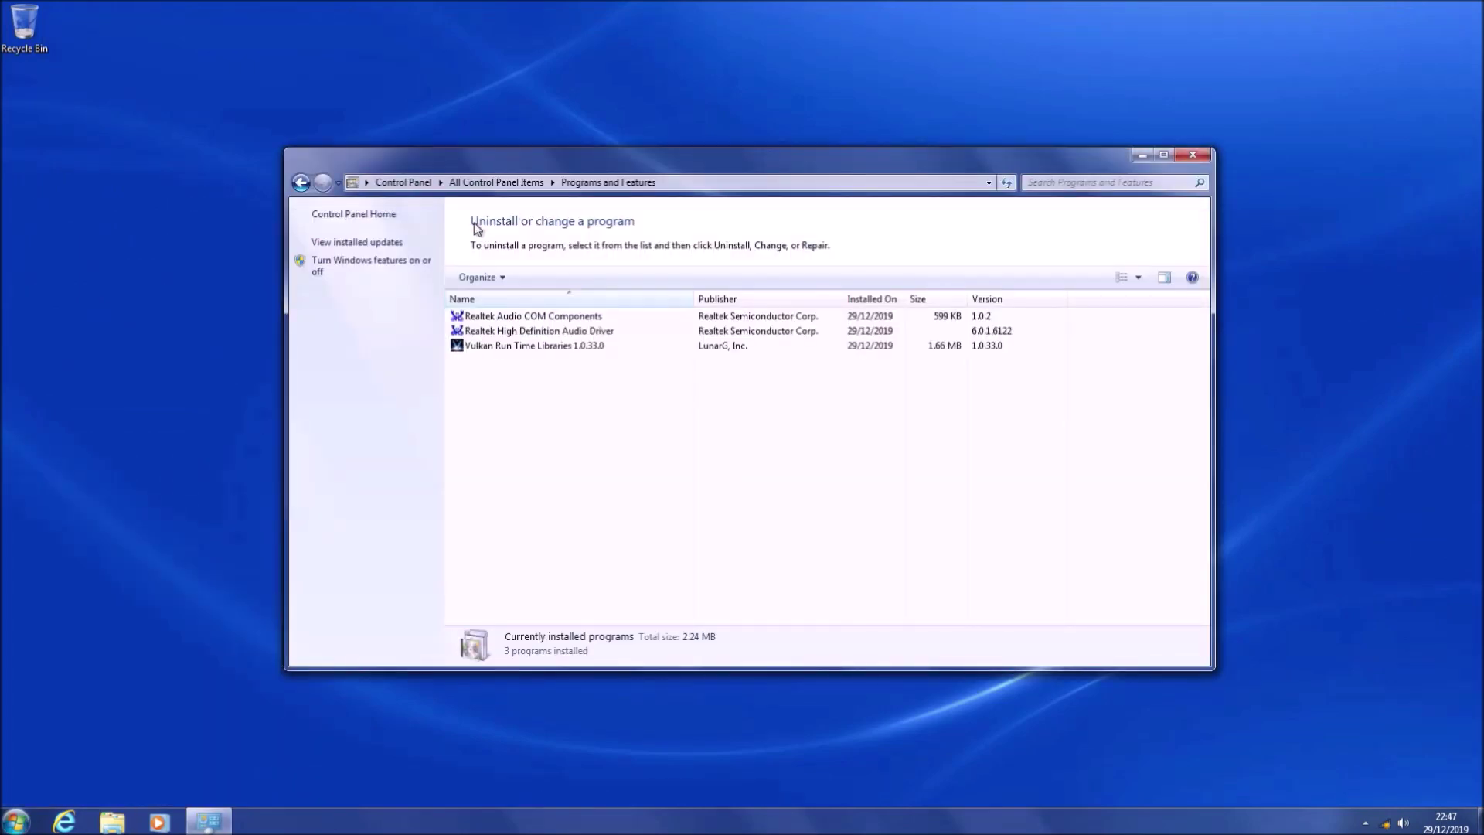
click(373, 245)
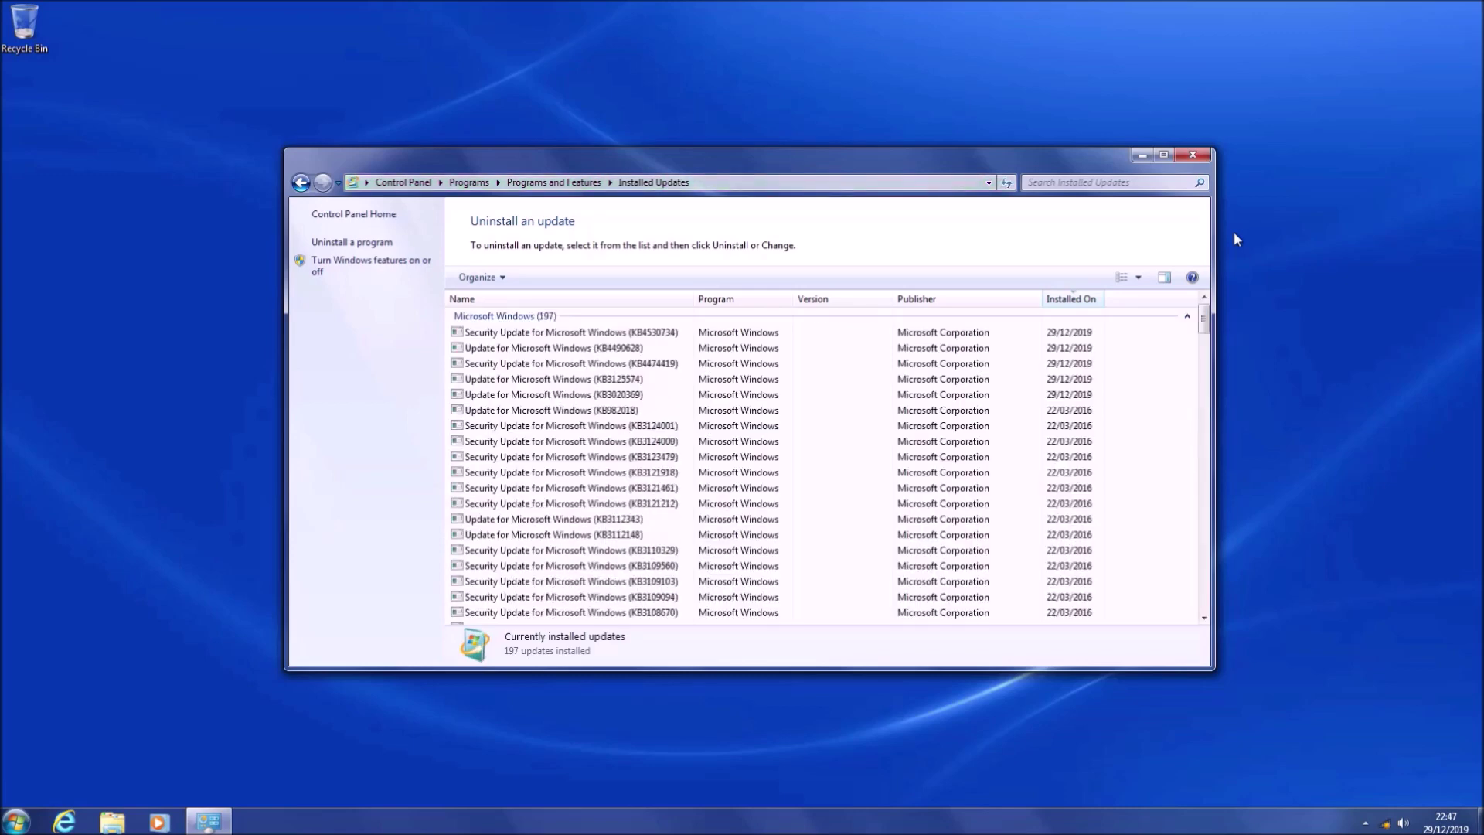
scroll(887, 428, down, 15)
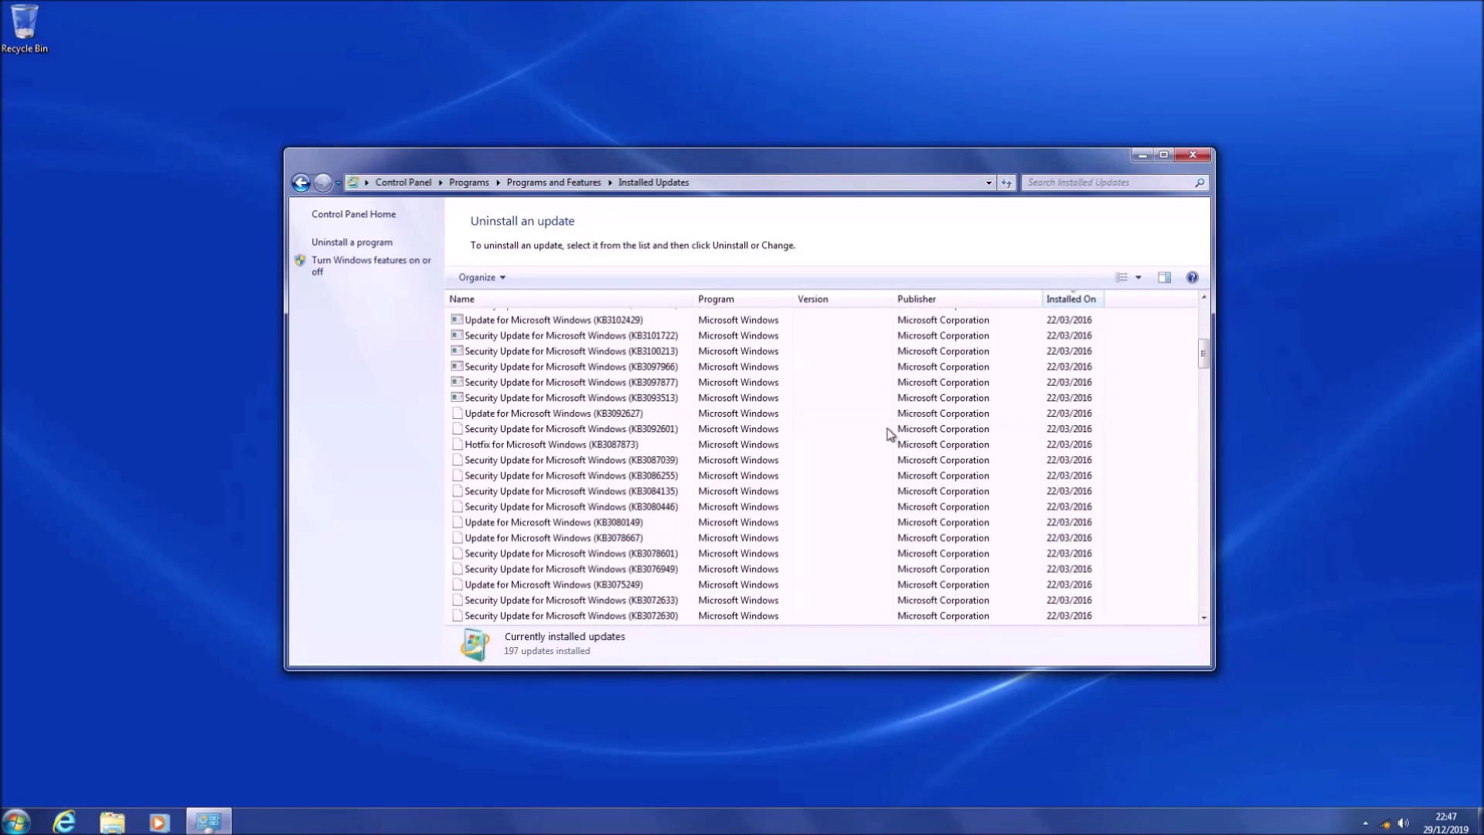
scroll(888, 434, down, 20)
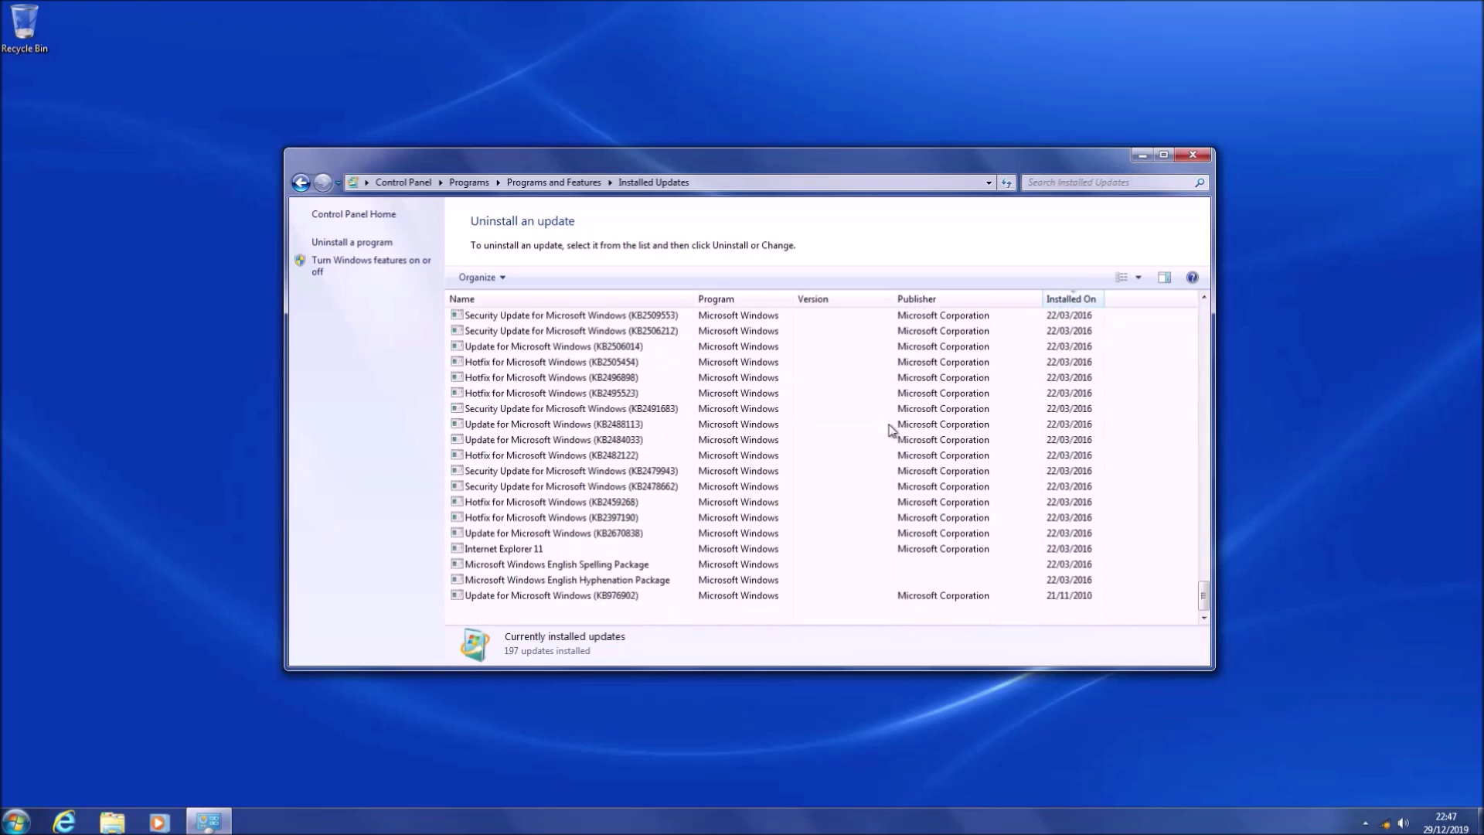
scroll(890, 421, up, 20)
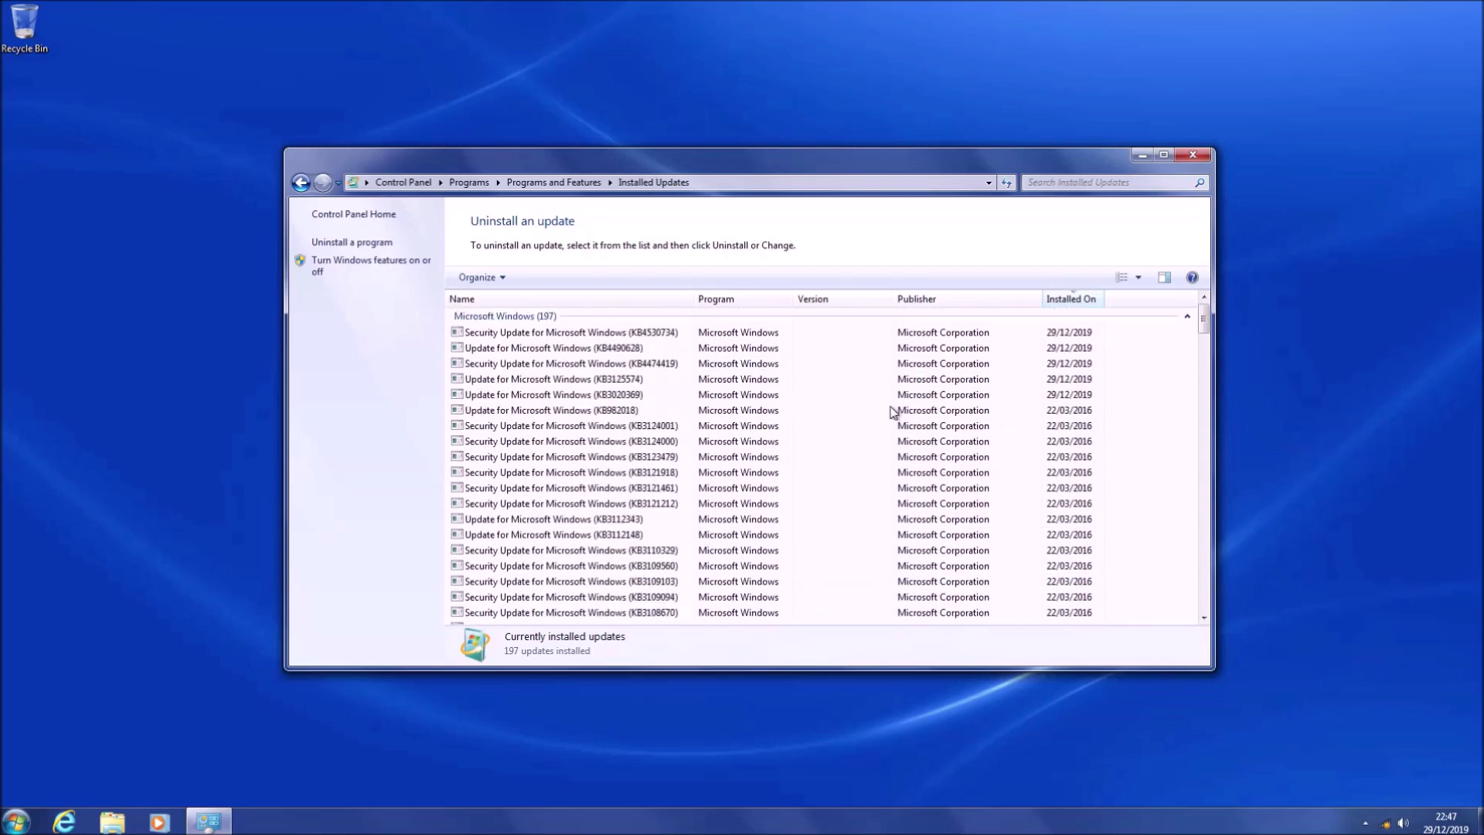